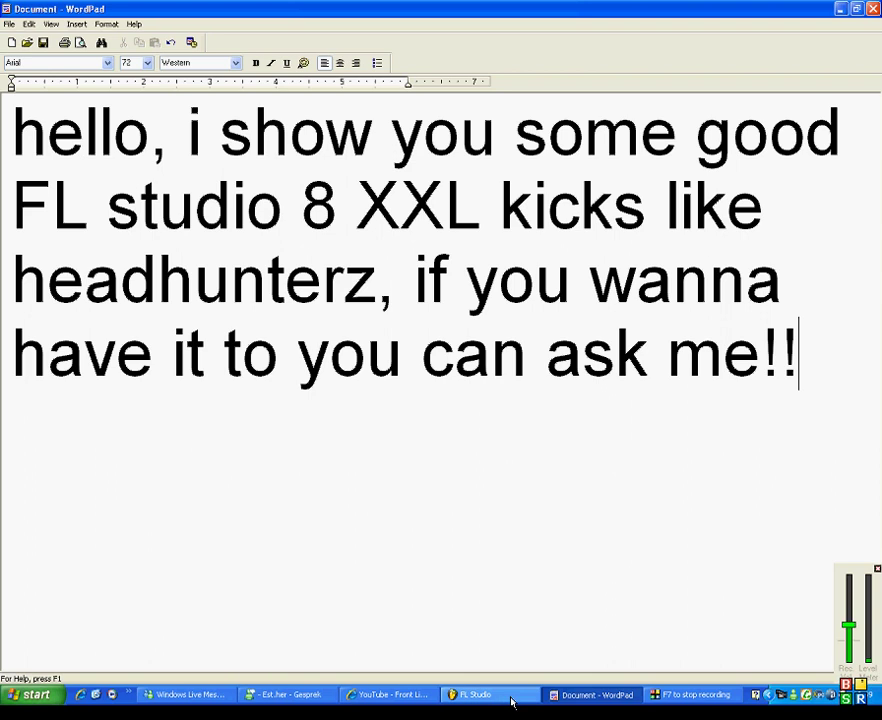
Step: Switch to FL Studio and, in the ForeverAzOne Kick piano roll, extend the row of C5 notes to the end of bar 2
left_click(503, 704)
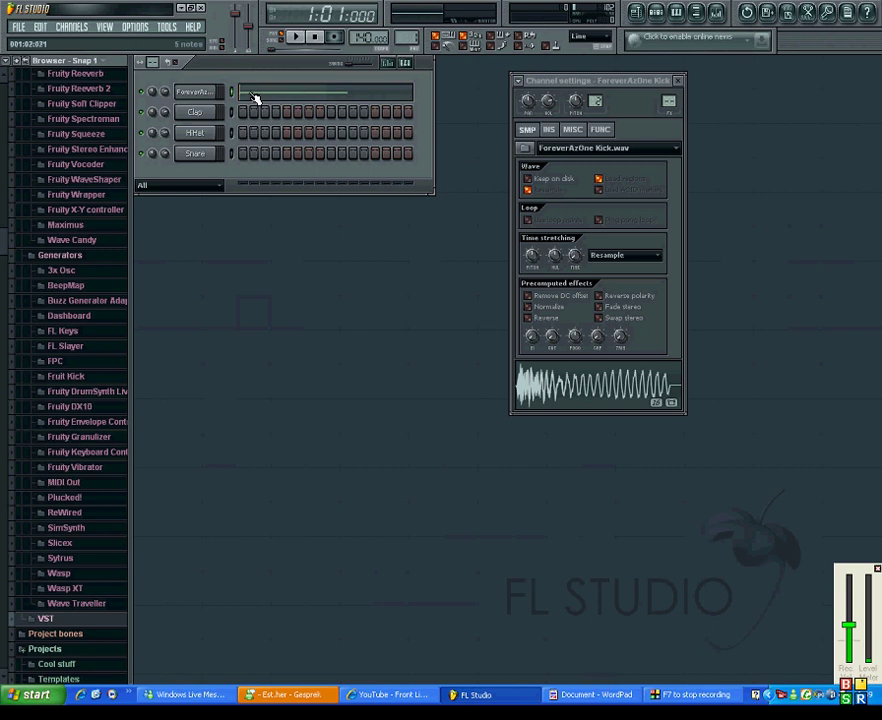
left_click(230, 94)
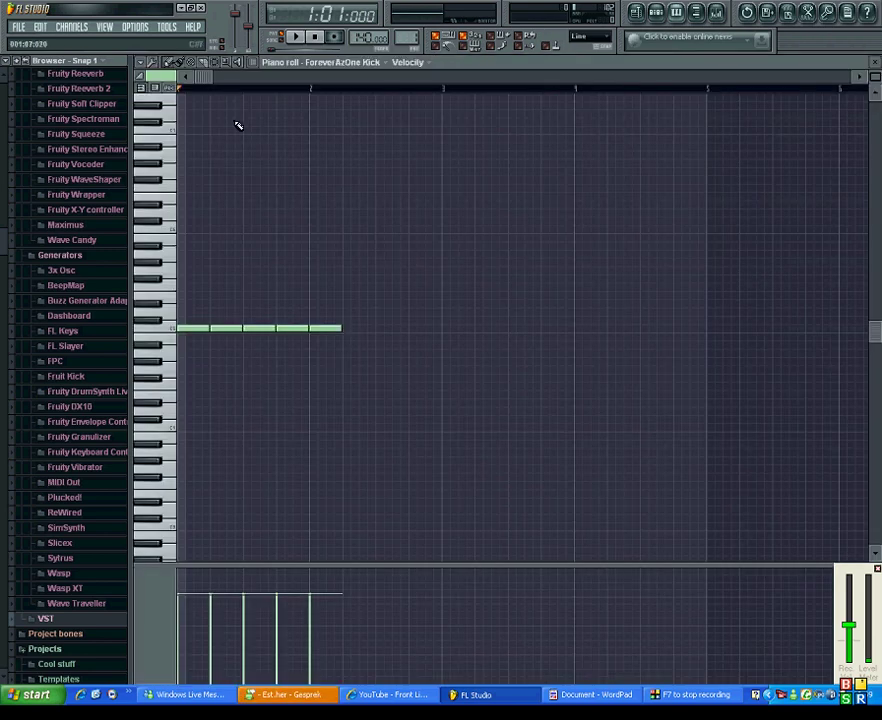
left_click_drag(339, 331, 348, 333)
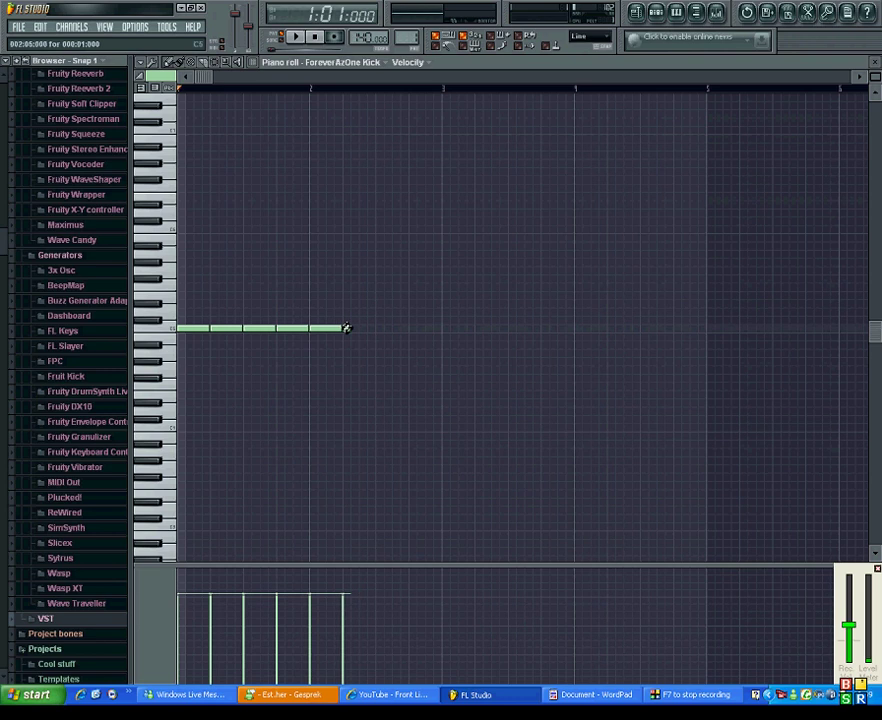
left_click(378, 331)
left_click(418, 332)
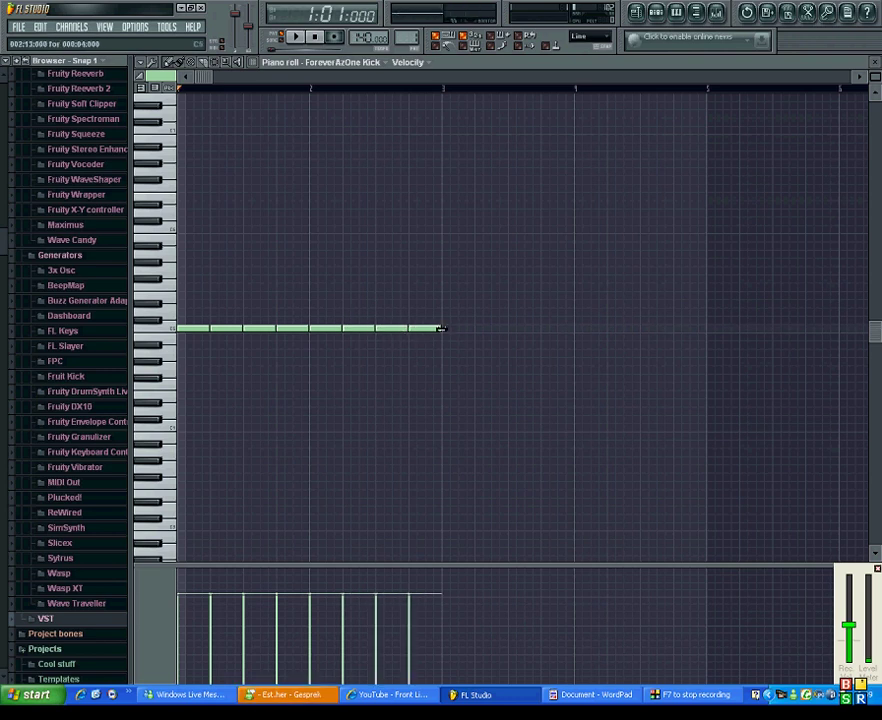
Step: Halve the last kick note in bar 2, add a second half-length note after it, and play the pattern
left_click_drag(426, 331, 418, 329)
left_click(431, 331)
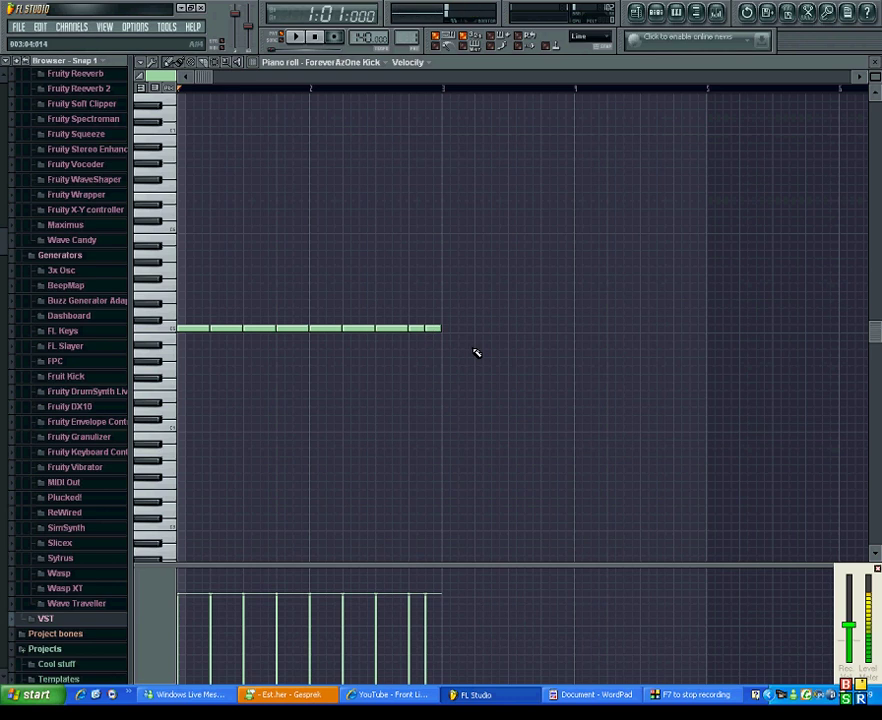
key("space")
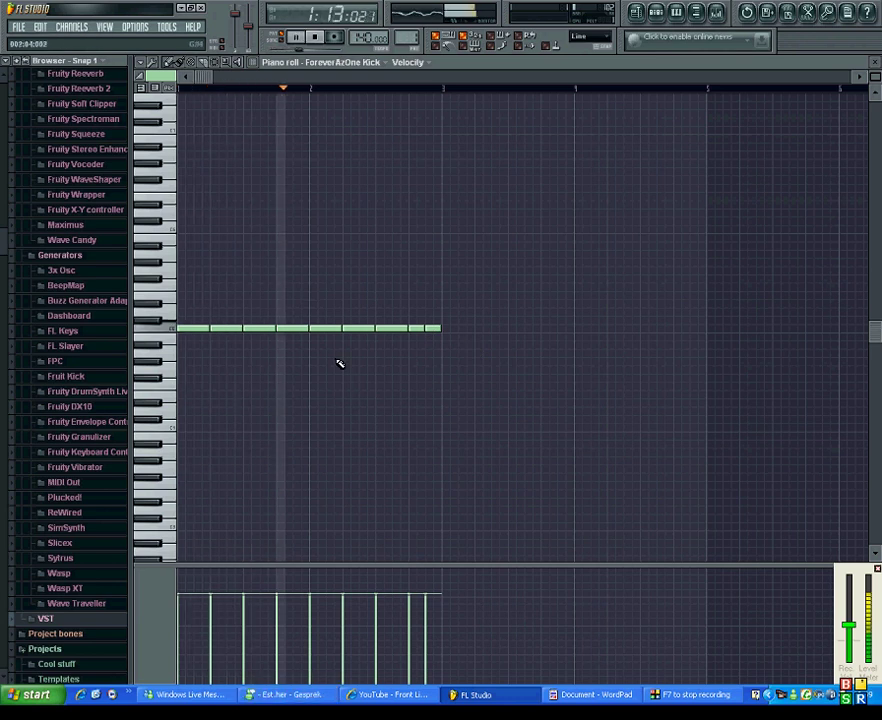
Step: Rework the final beat of bar 2 into four consecutive one-step C5 kick notes
left_click_drag(437, 329, 430, 329)
left_click(436, 331)
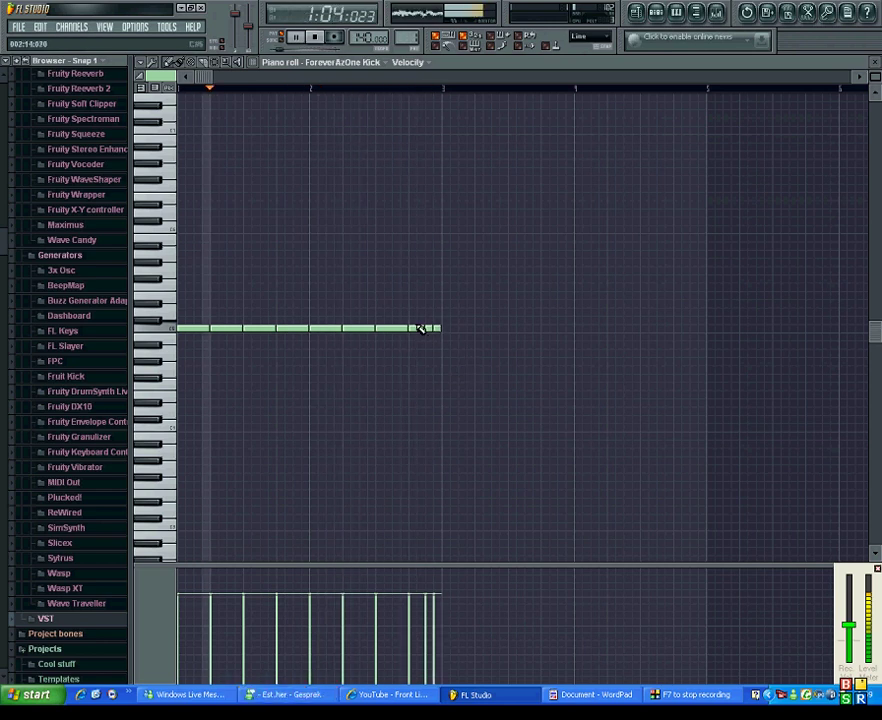
right_click(420, 329)
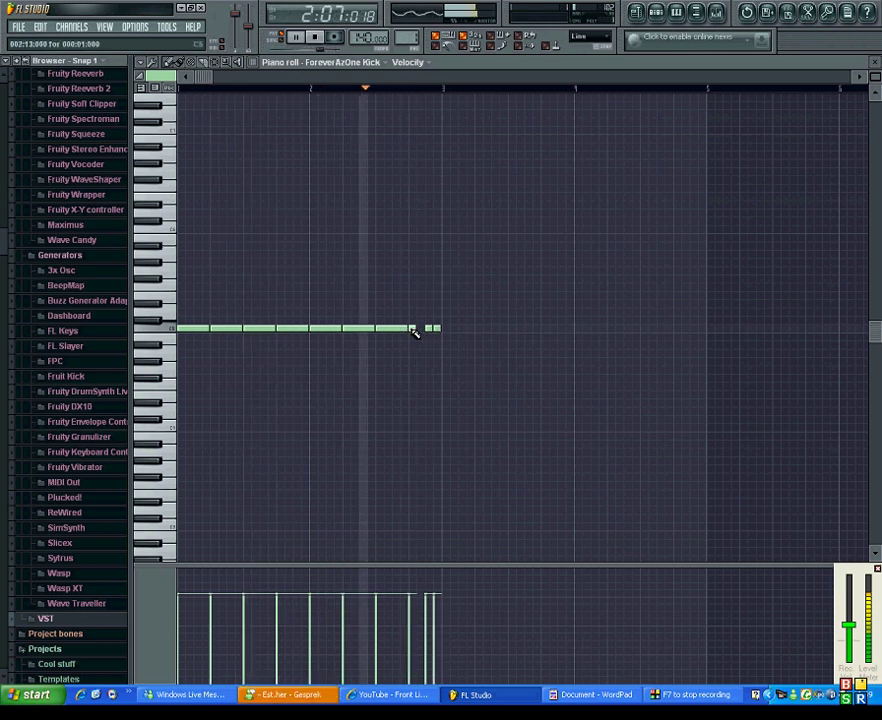
right_click(430, 329)
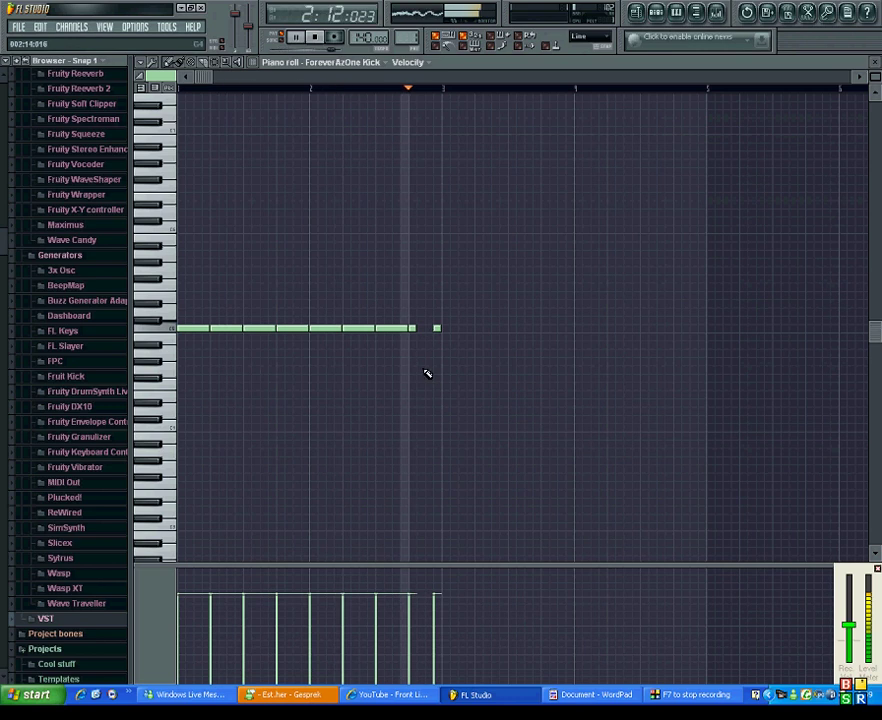
left_click_drag(436, 328, 428, 328)
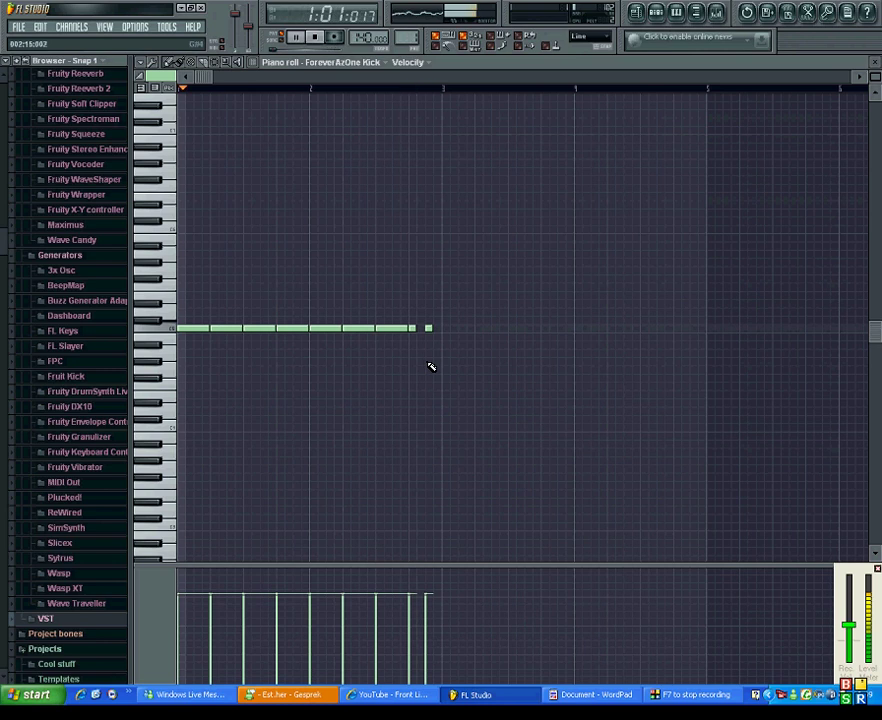
left_click_drag(428, 329, 420, 329)
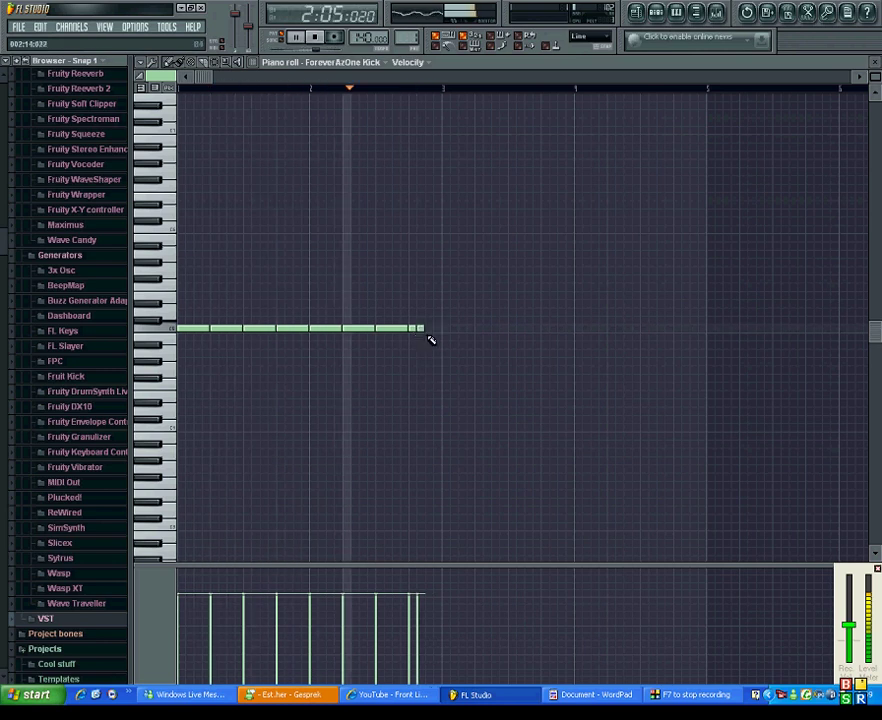
left_click(433, 330)
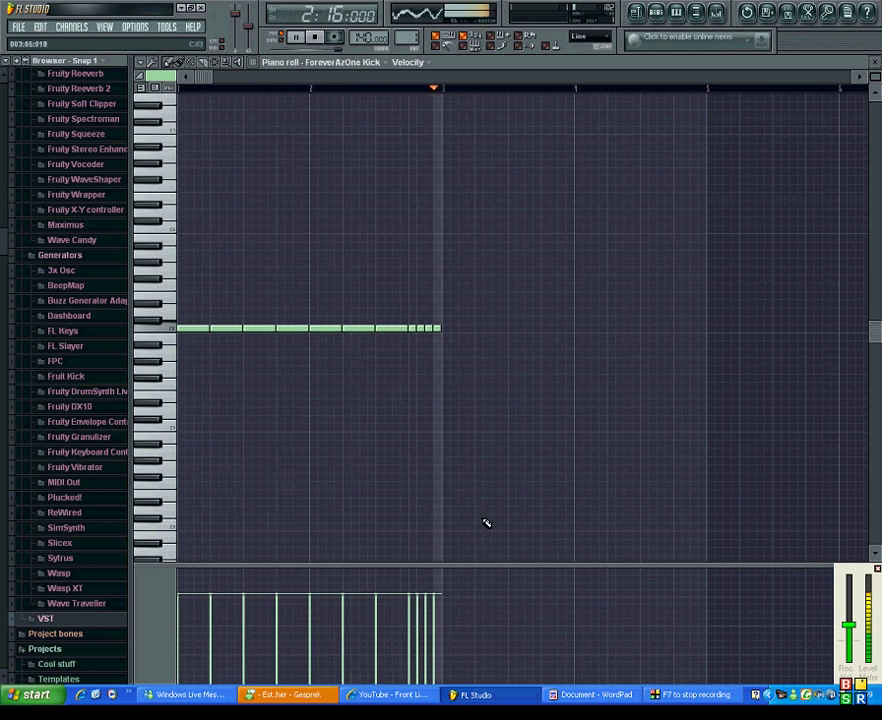
Step: Switch to WordPad and replace the document text with "this was the forever az one kick!"
left_click(596, 694)
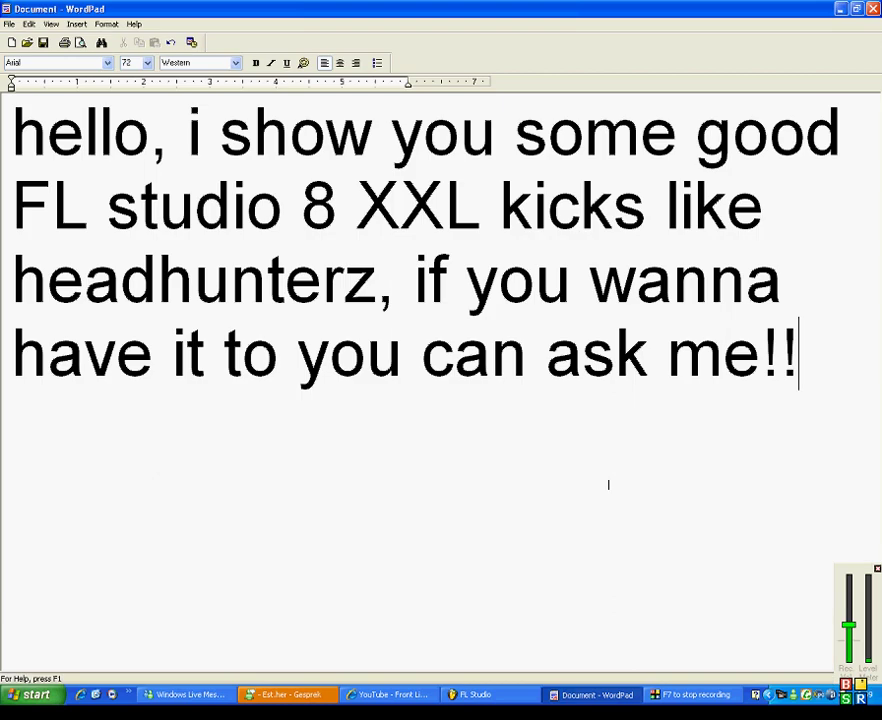
left_click_drag(846, 358, 88, 155)
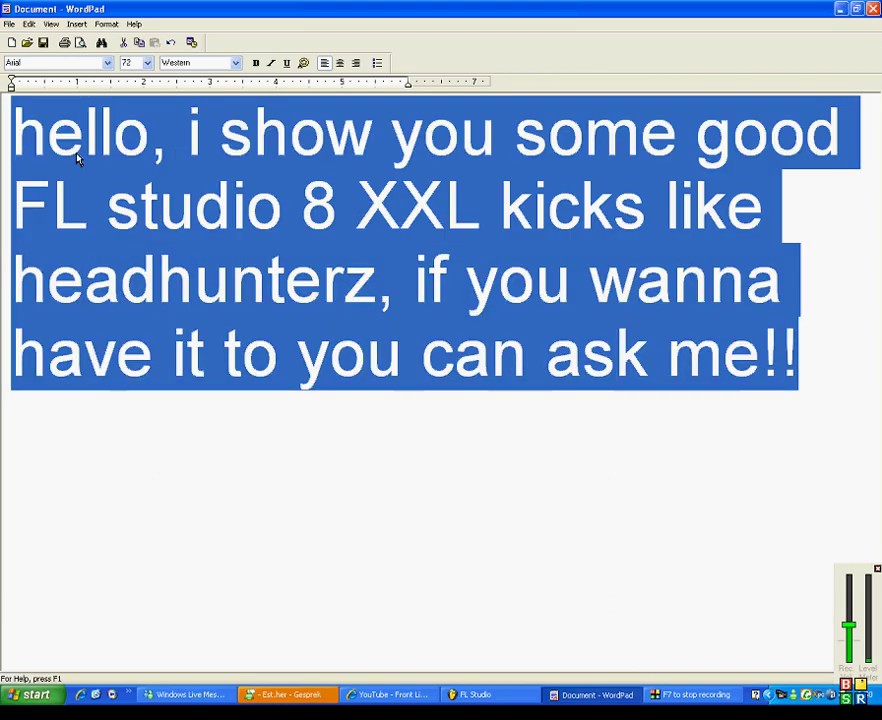
type("this was ")
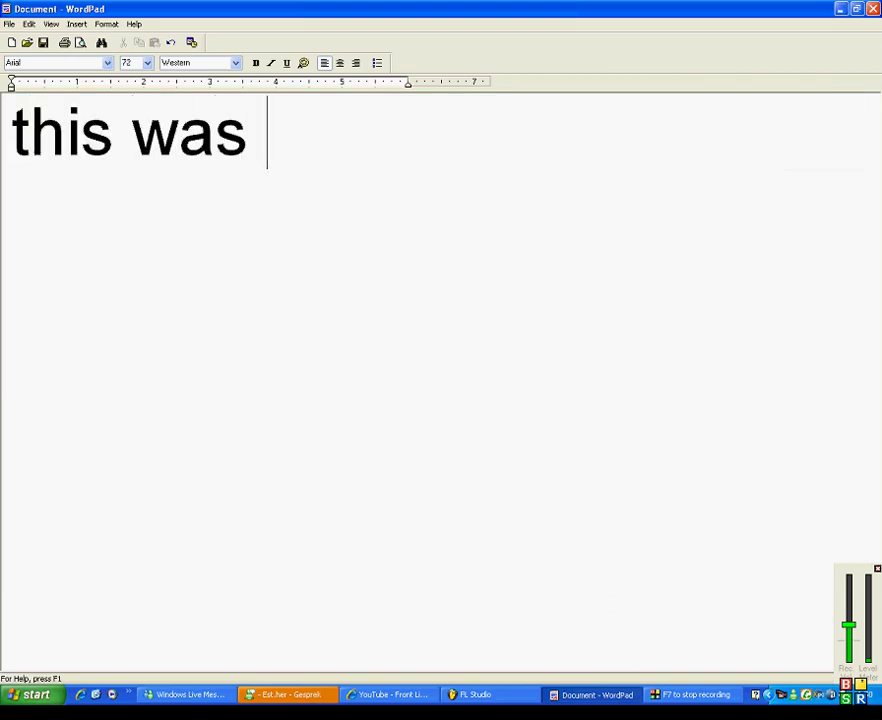
type("the foreva")
key("BackSpace")
type("er")
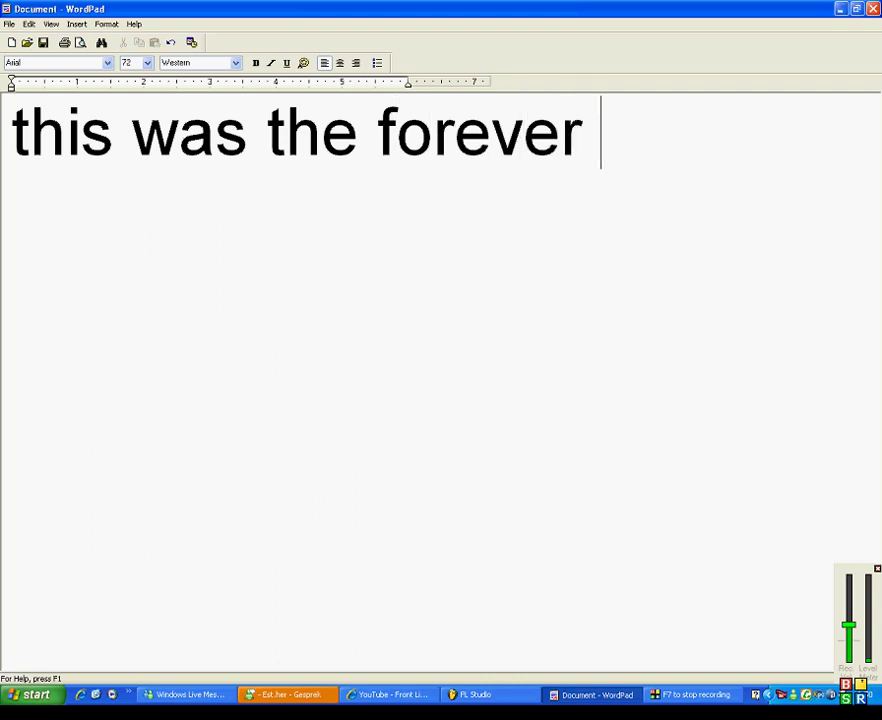
type(" az one kcik")
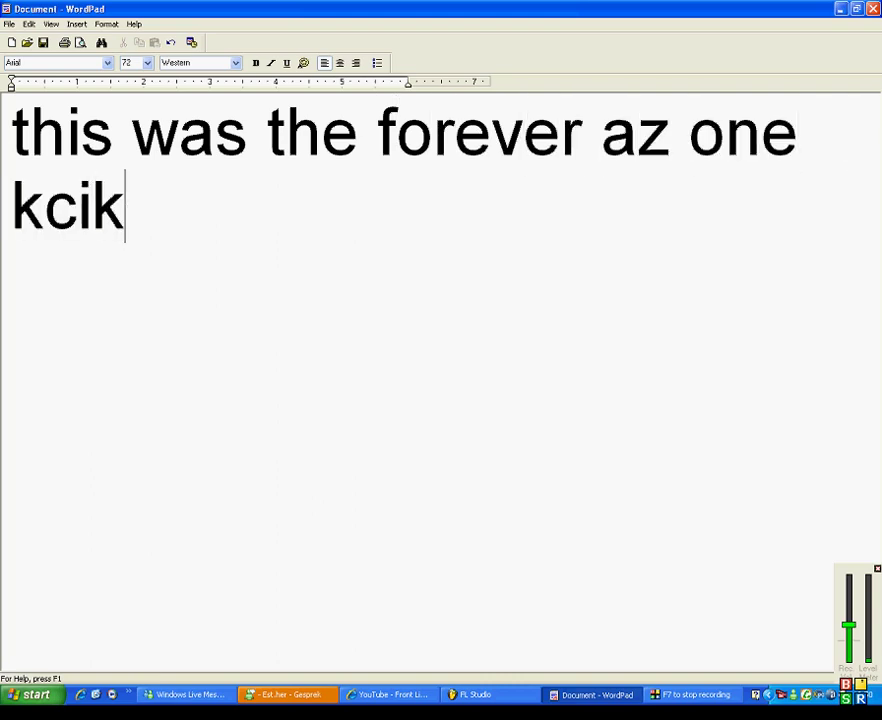
key("BackSpace")
key("BackSpace")
key("BackSpace")
type("ick!")
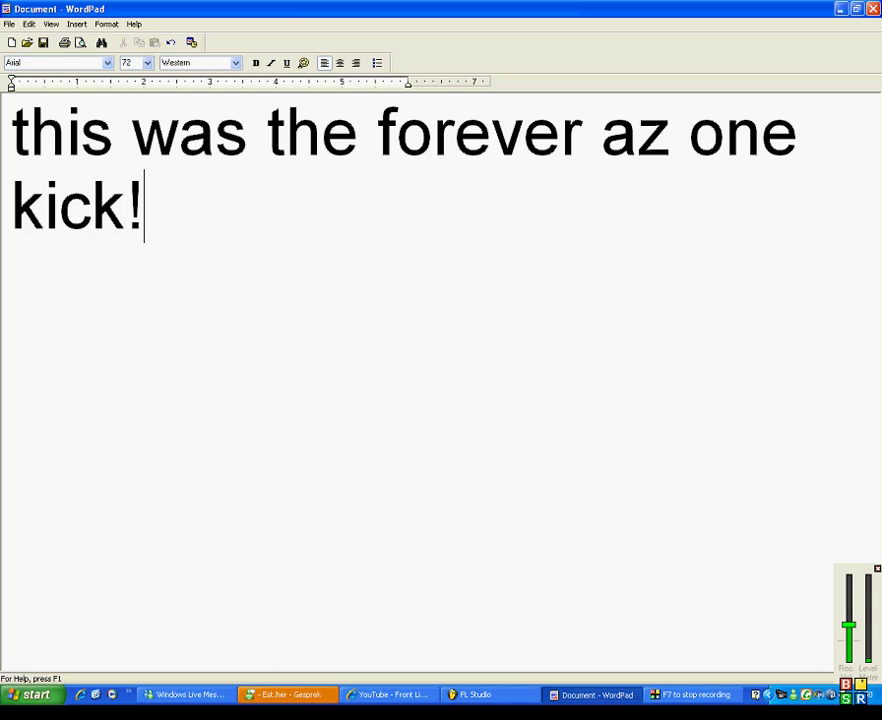
Step: Clear all text from the WordPad document
key("BackSpace")
key("BackSpace")
key("BackSpace")
key("BackSpace")
key("BackSpace")
key("BackSpace")
key("BackSpace")
key("BackSpace")
key("BackSpace")
key("BackSpace")
key("BackSpace")
key("BackSpace")
key("BackSpace")
key("BackSpace")
key("BackSpace")
key("BackSpace")
key("BackSpace")
key("BackSpace")
key("BackSpace")
key("BackSpace")
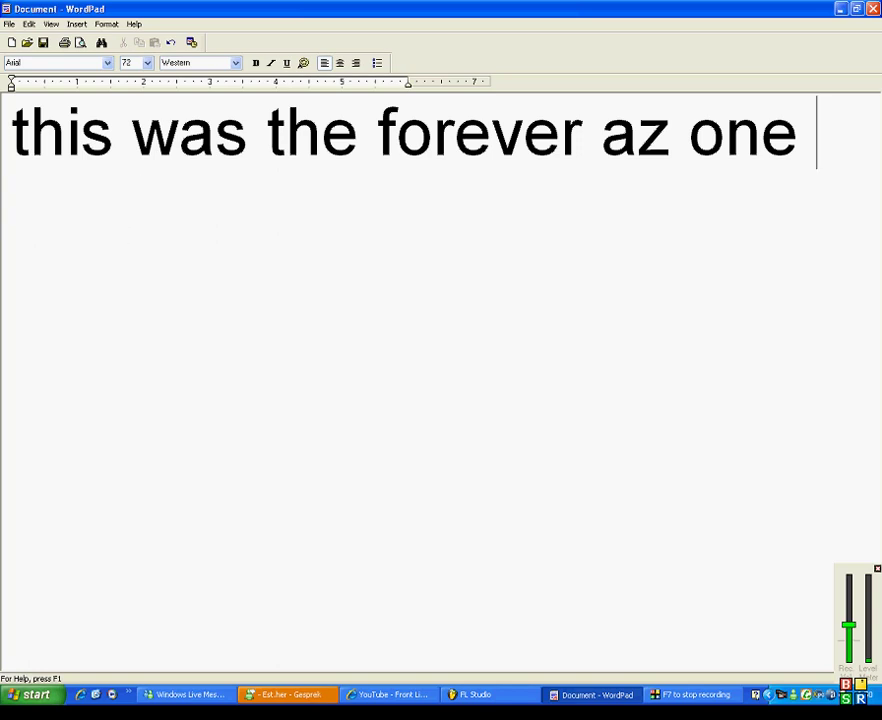
key("BackSpace")
key("BackSpace")
key("BackSpace")
key("BackSpace")
key("BackSpace")
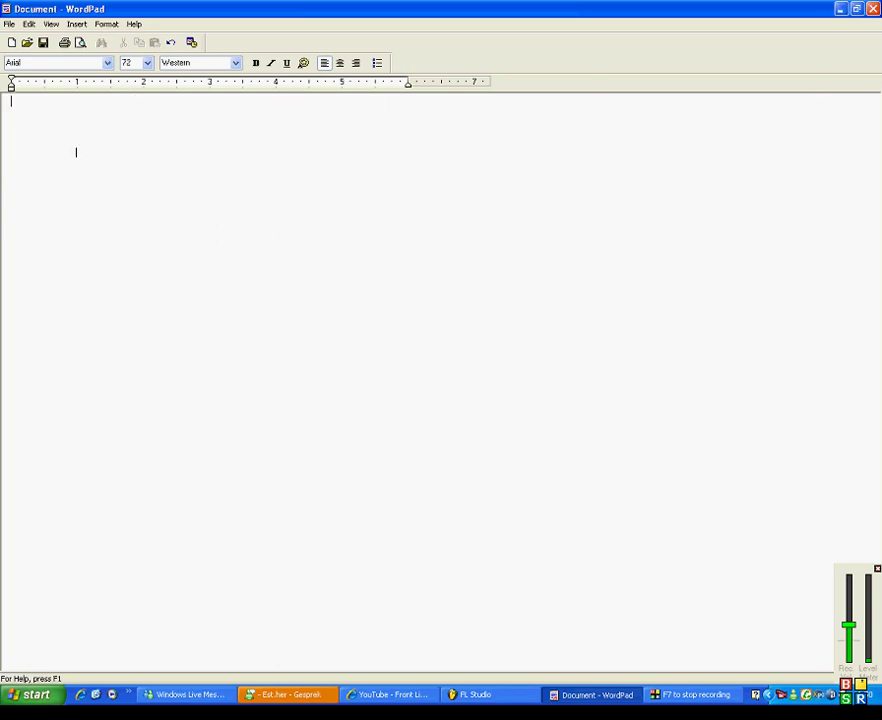
Step: Switch to FL Studio, close the piano roll, and load the SpeakaFreak Intro Kick sample into the ForeverAzOne Kick channel
left_click(473, 698)
left_click(875, 62)
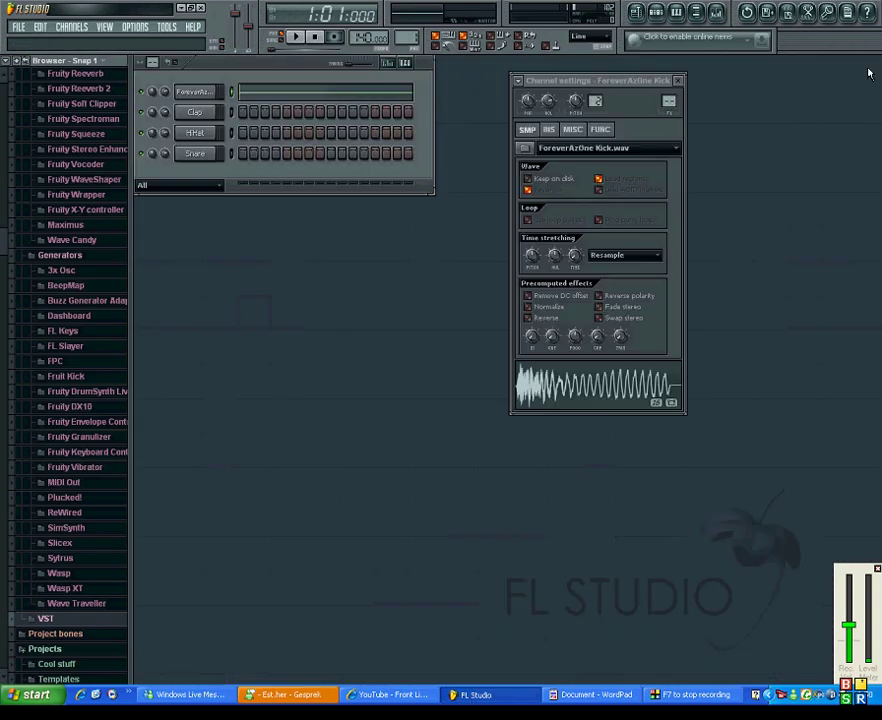
left_click(622, 165)
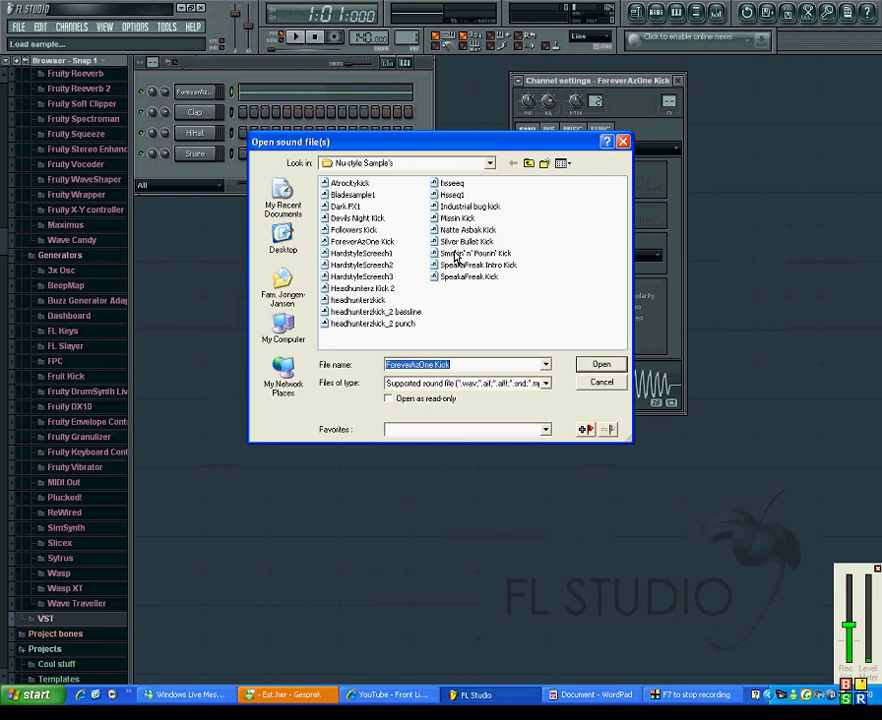
left_click(472, 266)
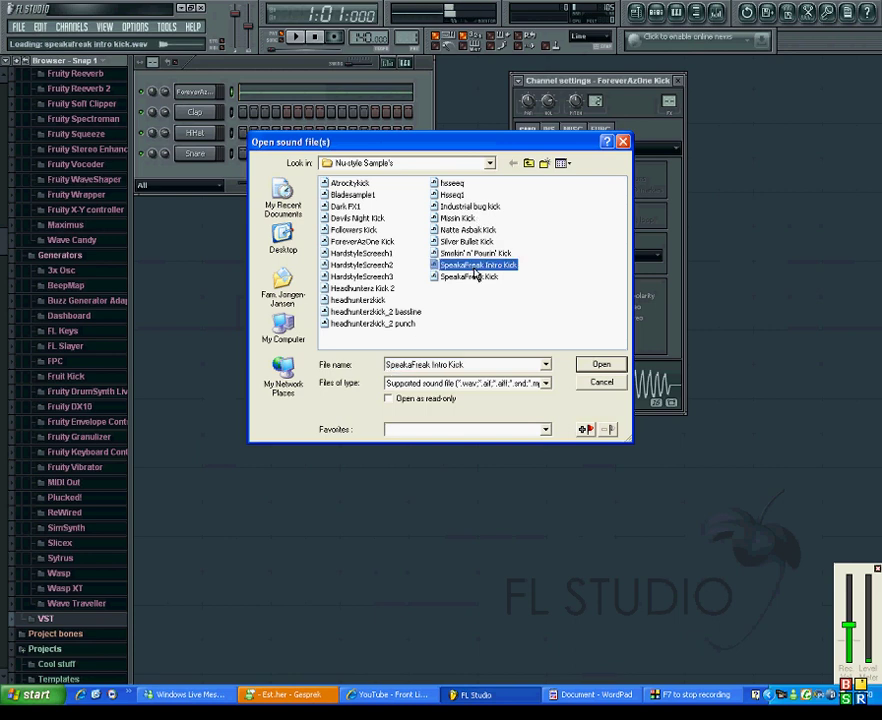
left_click(600, 364)
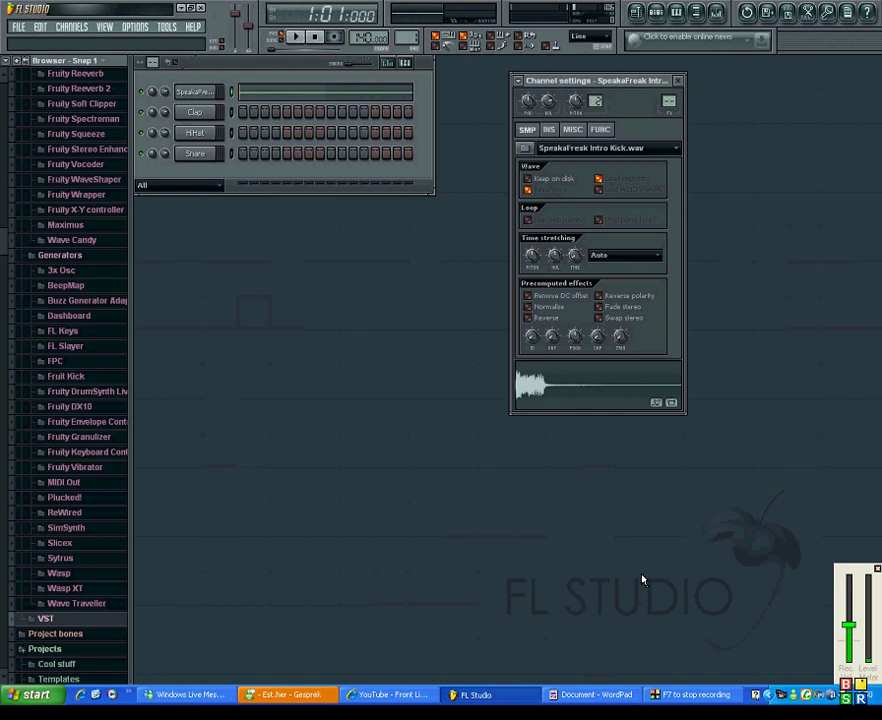
Step: Switch to WordPad and write "this is the speakafreak intro kick it sounds good"
left_click(596, 694)
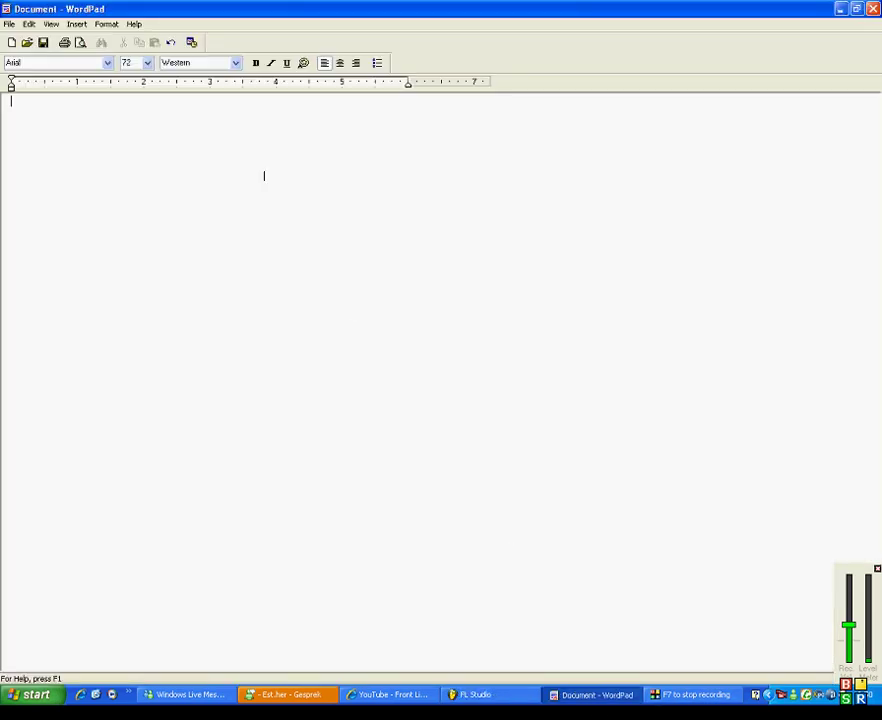
type("this is the sp")
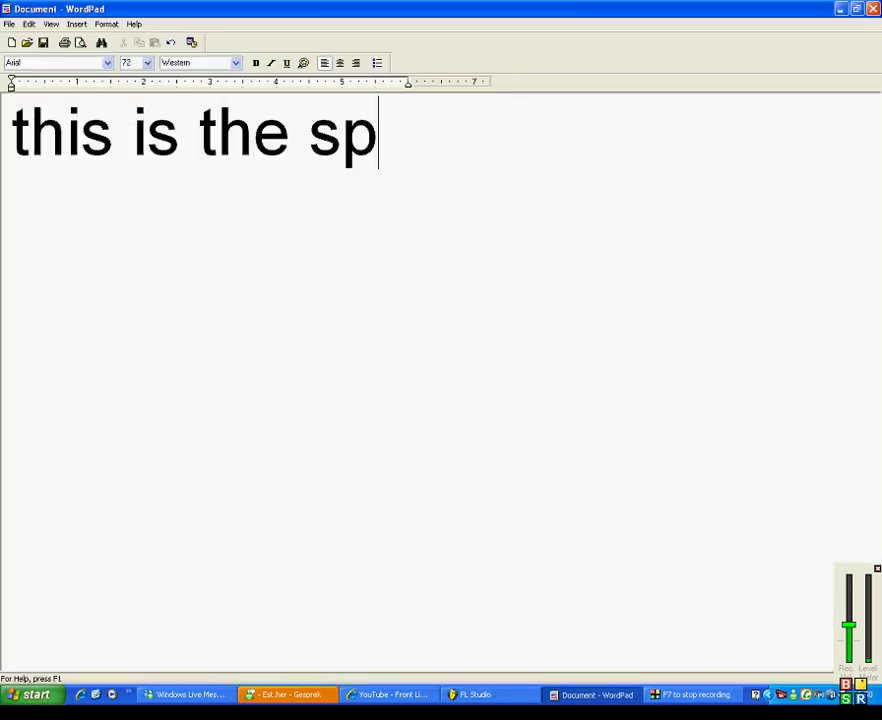
type("eakafreak")
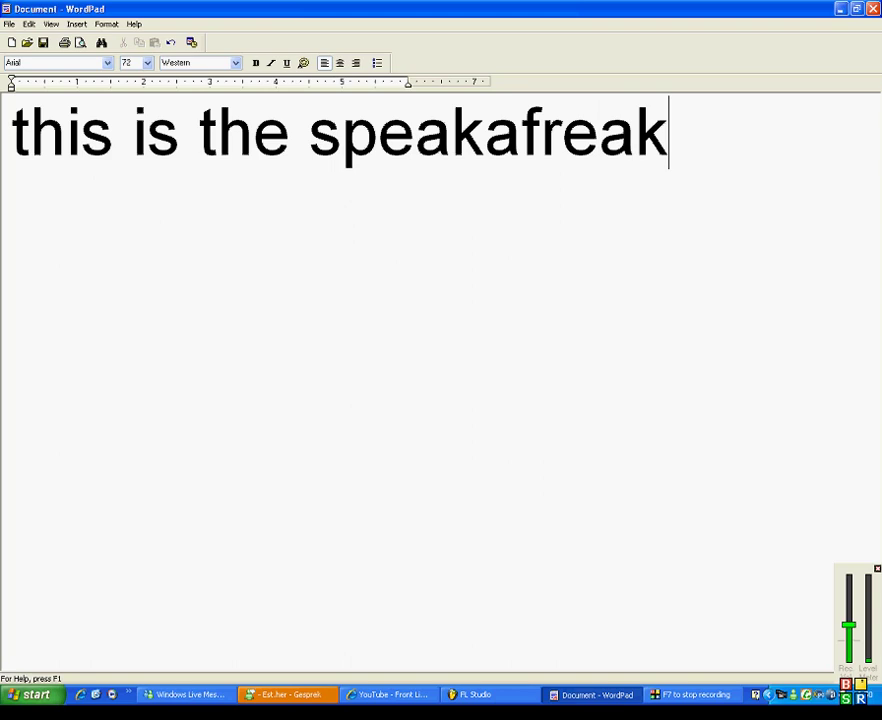
type(" intro kick")
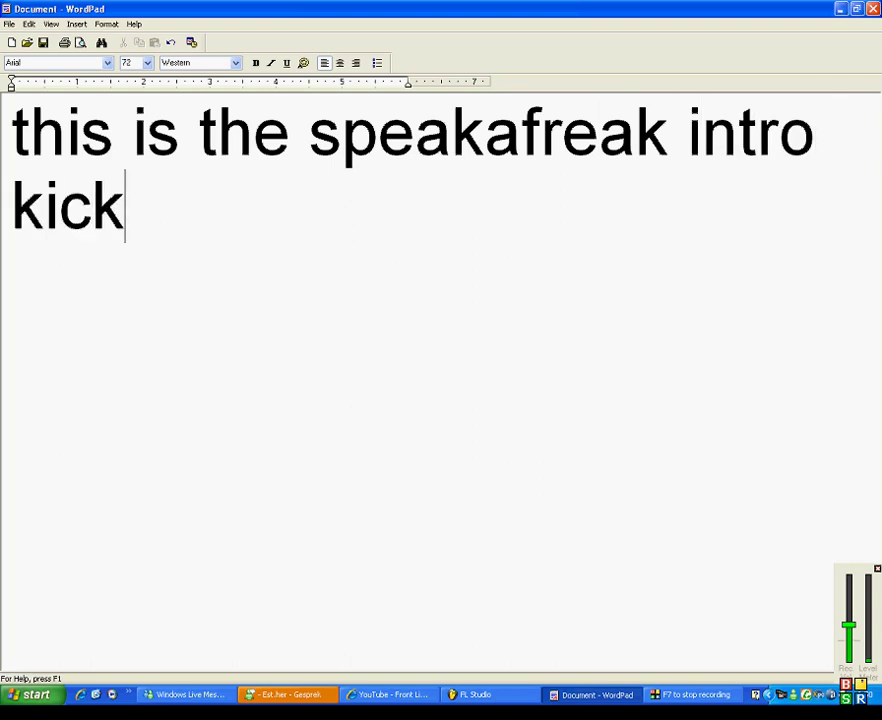
type(" it sounds")
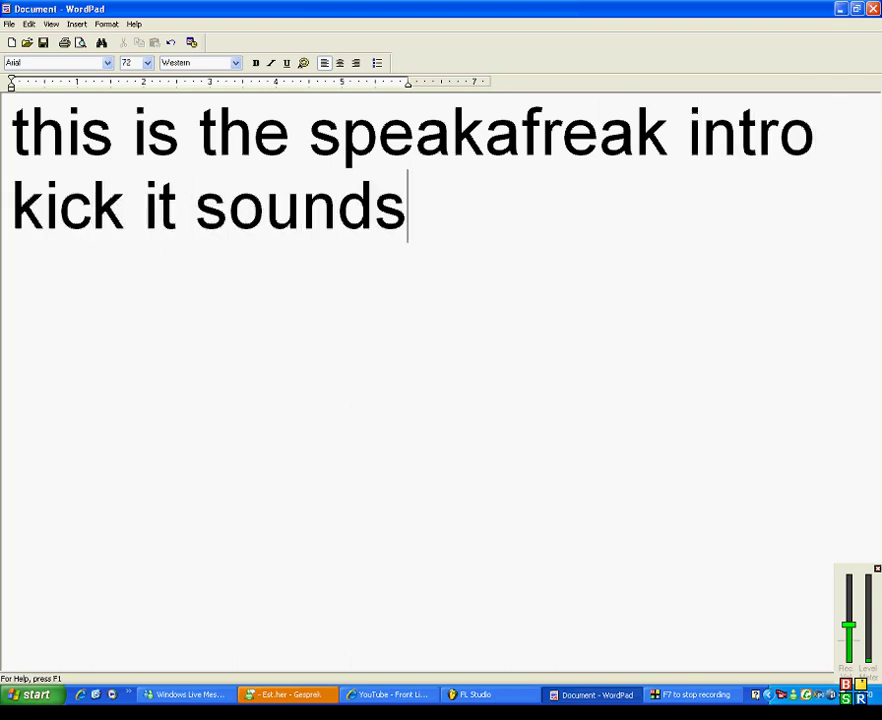
type(" goood")
key("BackSpace")
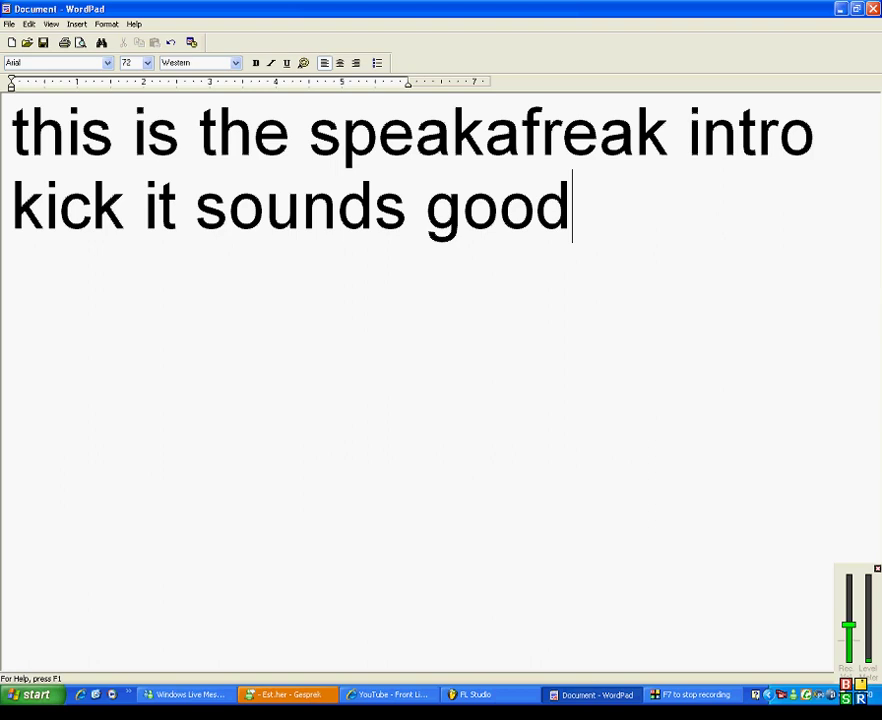
Step: Switch to FL Studio, play the SpeakaFreak Intro Kick pattern, and rearrange its last beat to leave only the second step empty
left_click(530, 696)
key("space")
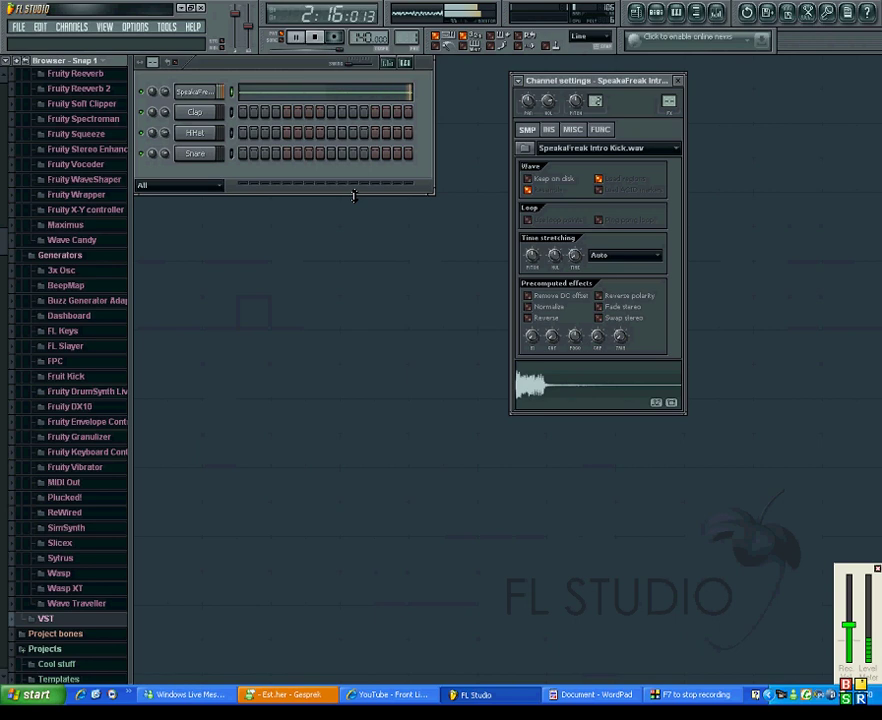
left_click(247, 91)
right_click(417, 328)
right_click(426, 328)
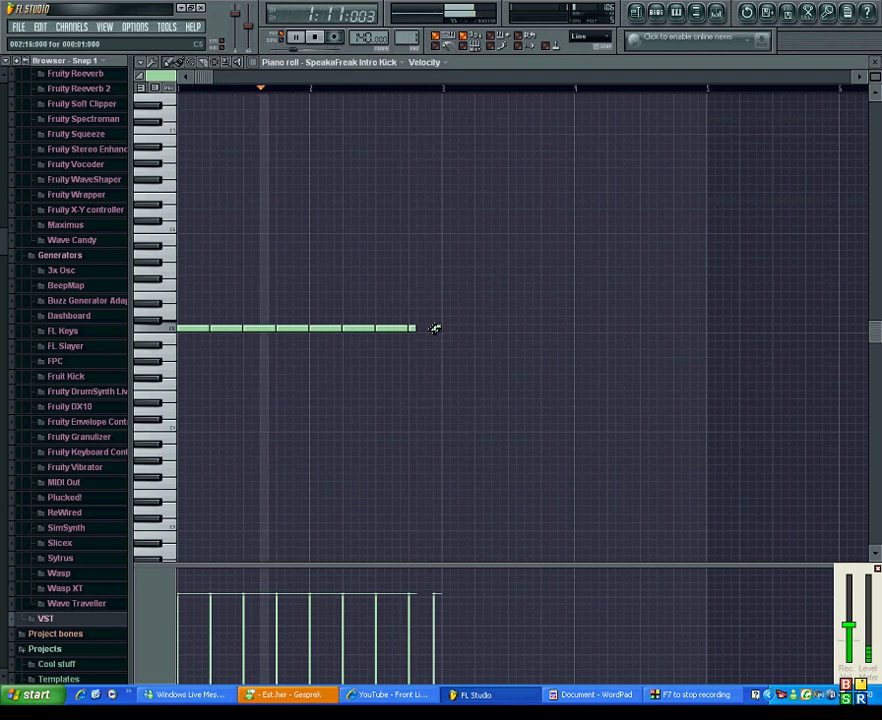
left_click(433, 328)
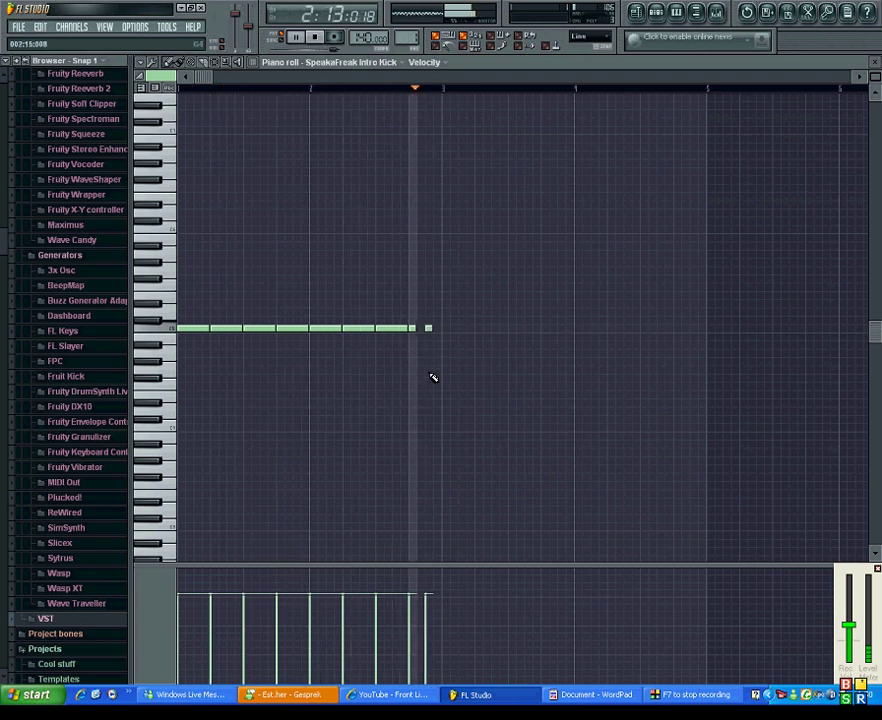
left_click(433, 328)
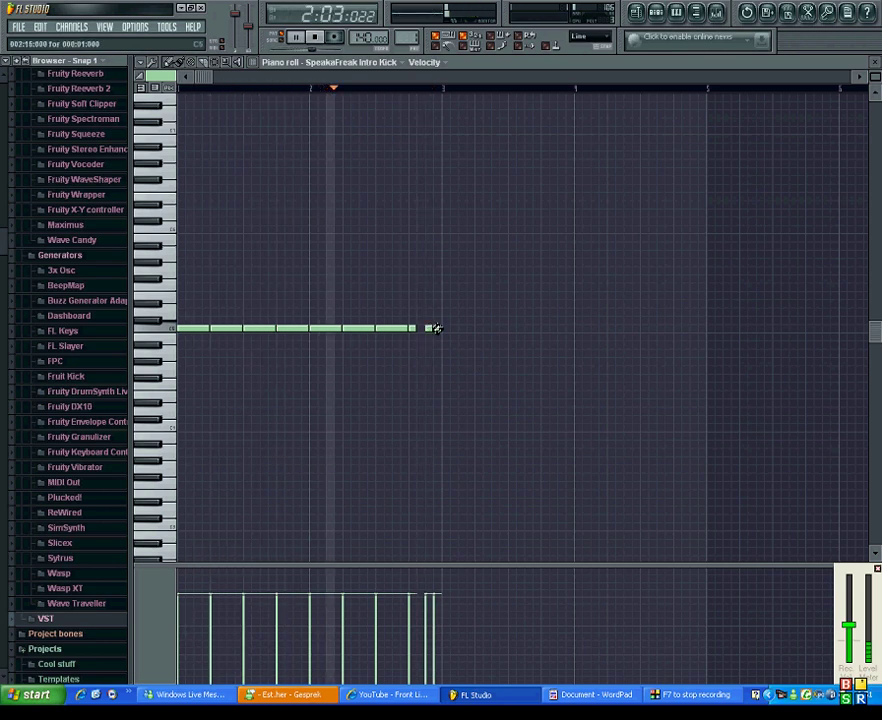
Step: Raise the project tempo to 150 while the pattern plays
left_click_drag(363, 41, 363, 21)
left_click(517, 310)
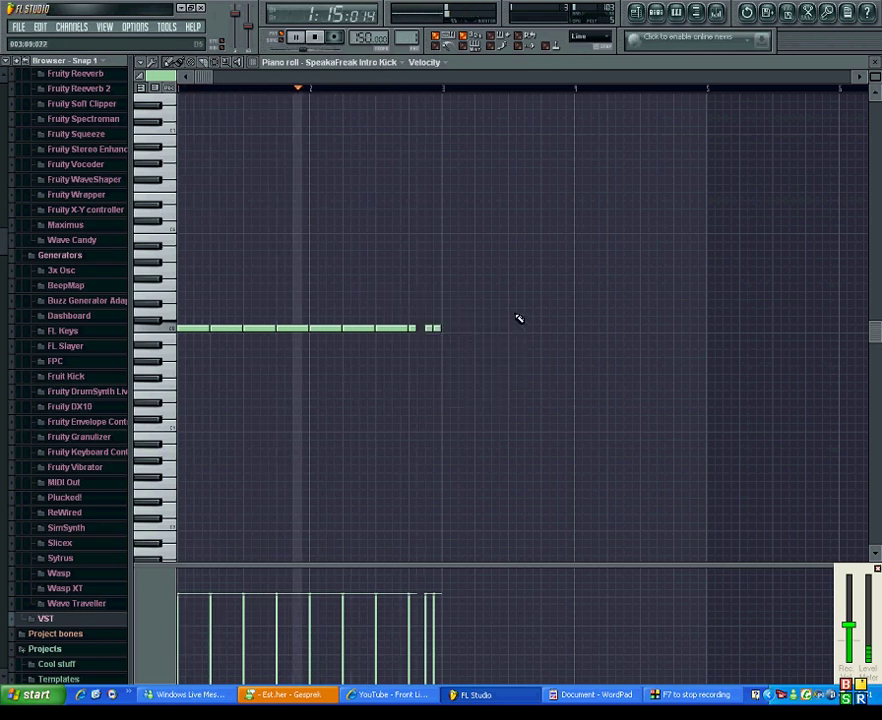
Step: Set the project tempo to 140, dismiss the time-stretching prompt, and stop playback and close the piano roll
left_click_drag(363, 37, 363, 48)
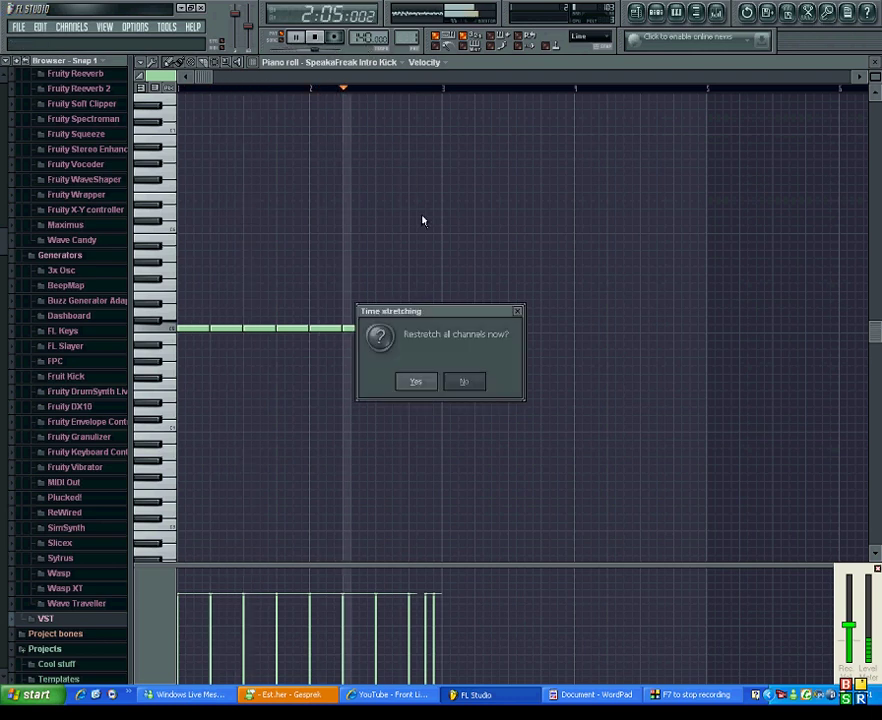
left_click(519, 312)
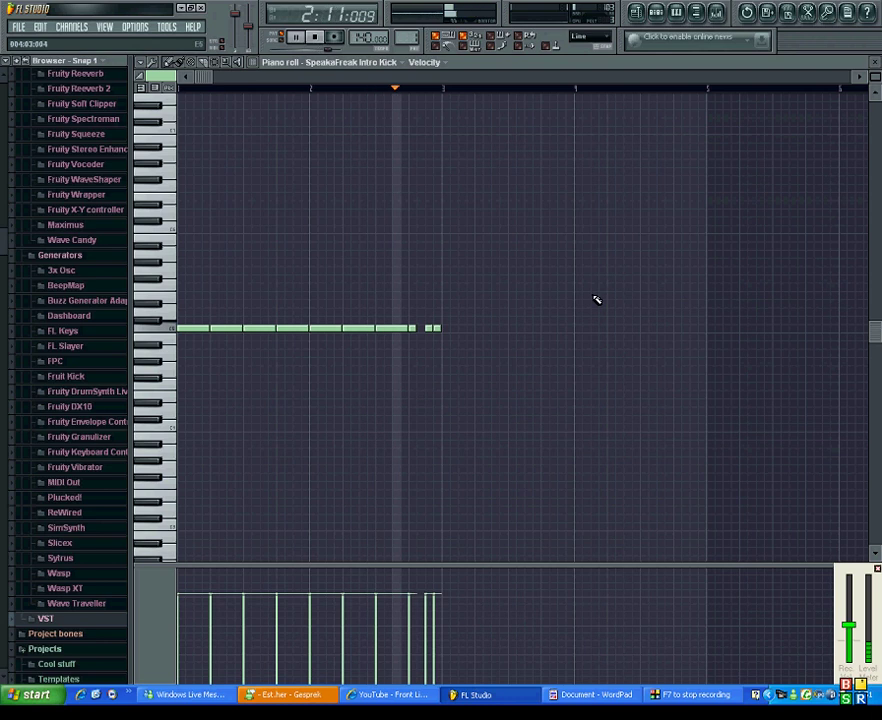
key("space")
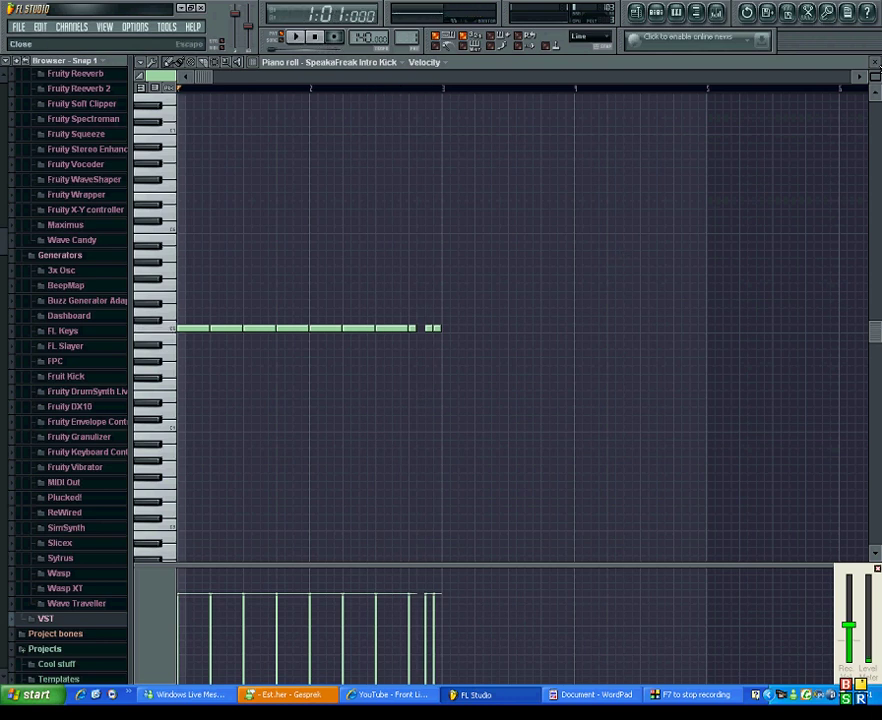
left_click(877, 68)
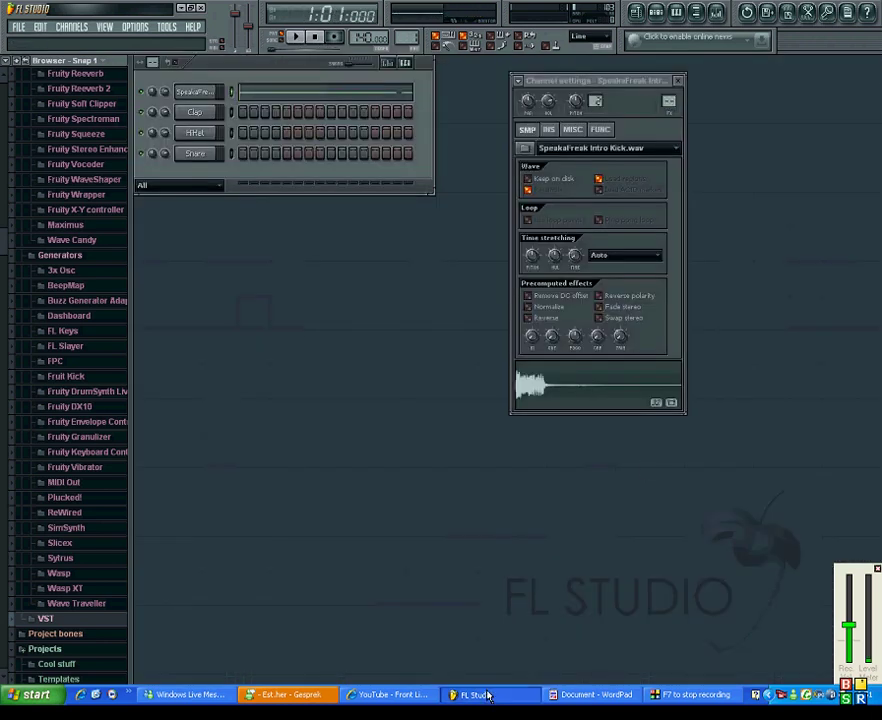
Step: Switch to WordPad and replace the caption with "now i show the normal headhunterz kick"
left_click(592, 694)
key("ctrl+shift+Left")
key("ctrl+shift+Left")
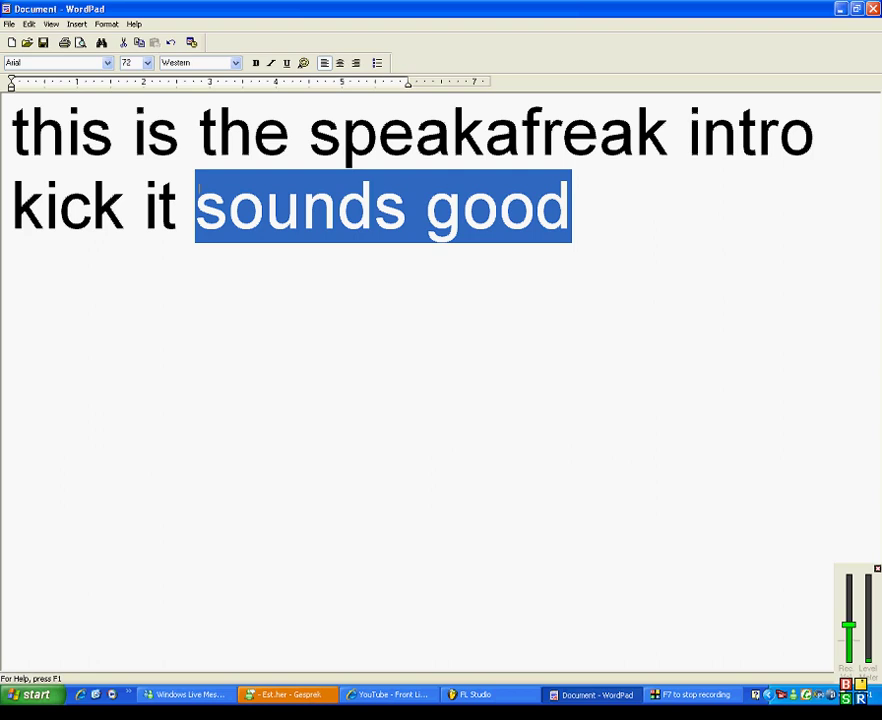
key("ctrl+a")
type("now ")
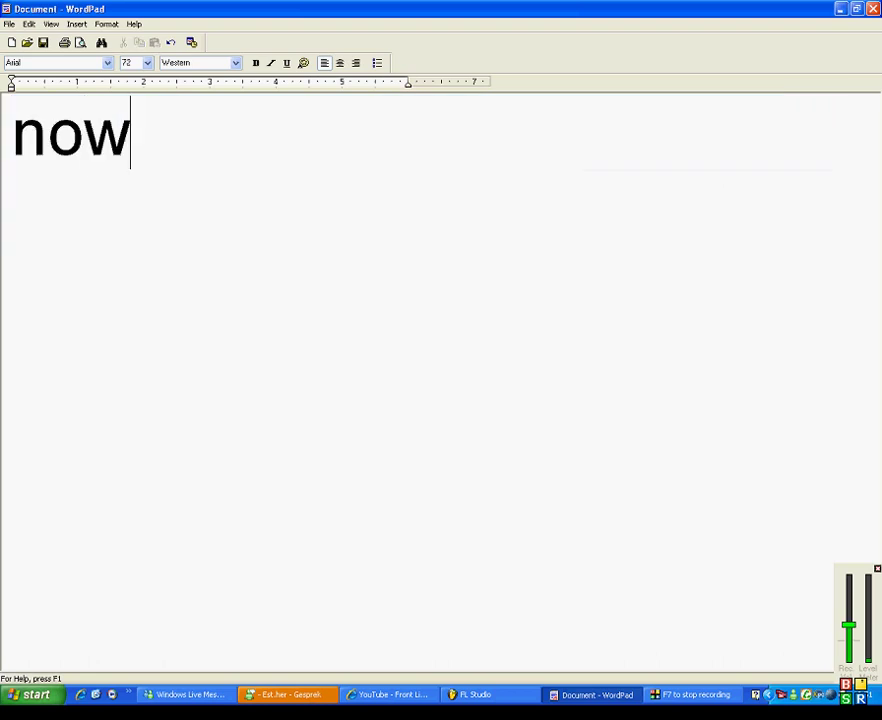
type("you")
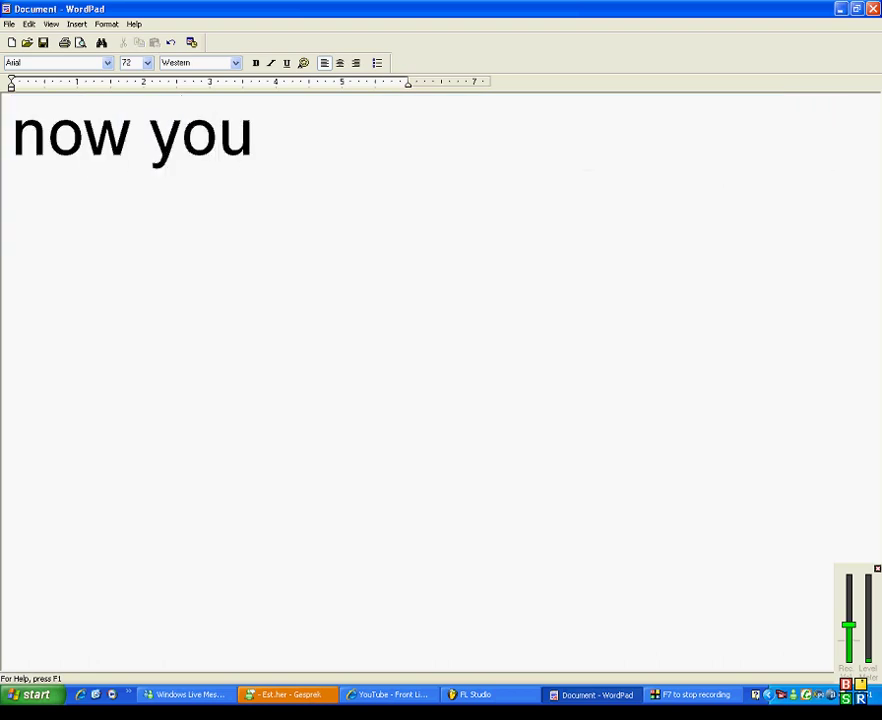
key("BackSpace")
key("BackSpace")
key("BackSpace")
key("BackSpace")
type("i show the normal ha")
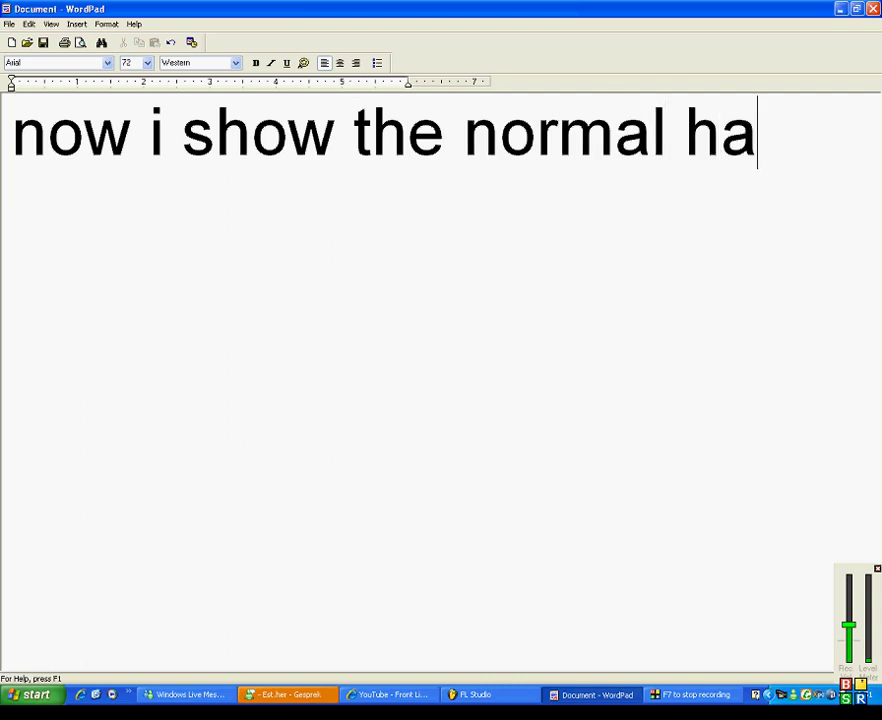
key("BackSpace")
type("eadhunterz kick")
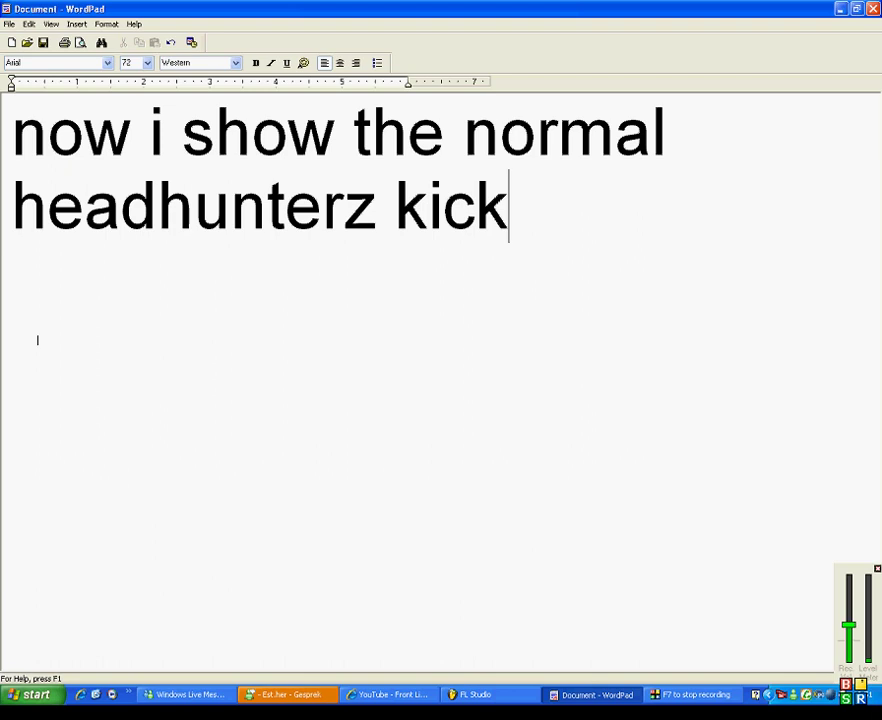
Step: Switch to FL Studio and load the headhunterzkick sample into the SpeakaFreak Intro Kick channel
left_click(462, 697)
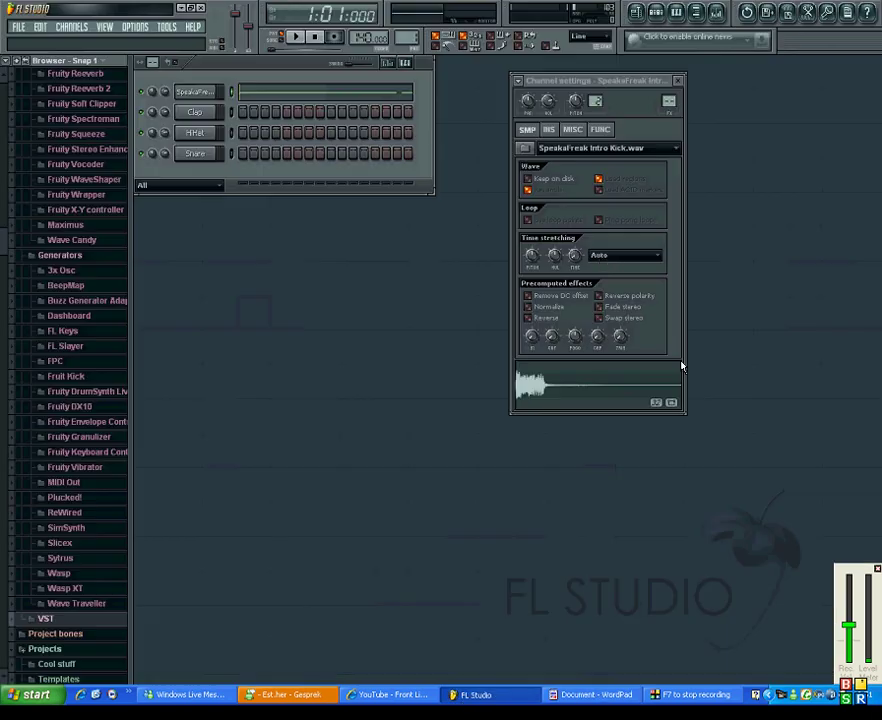
left_click(520, 153)
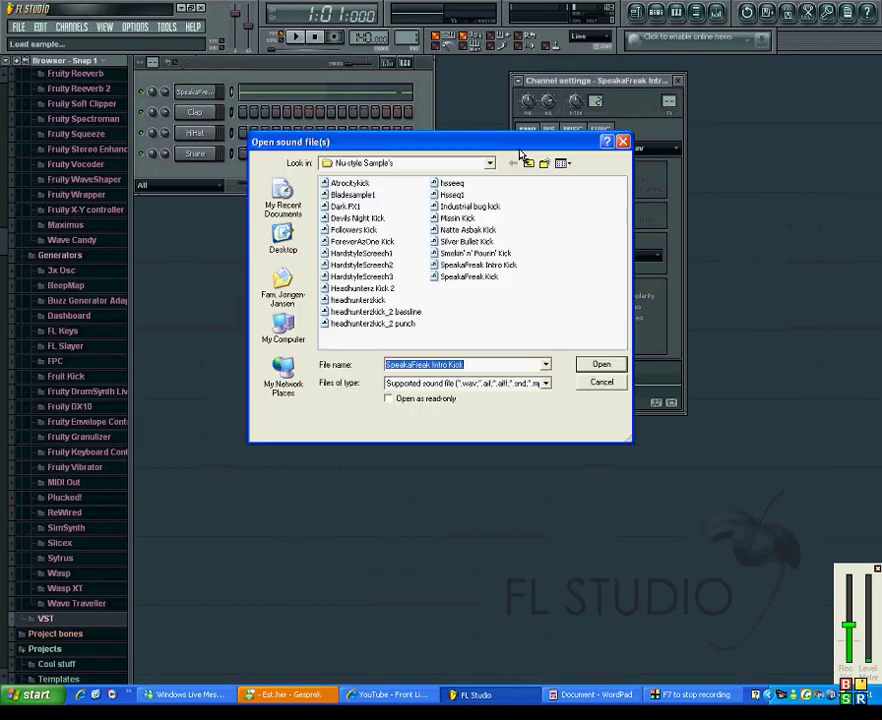
left_click(372, 302)
left_click(601, 365)
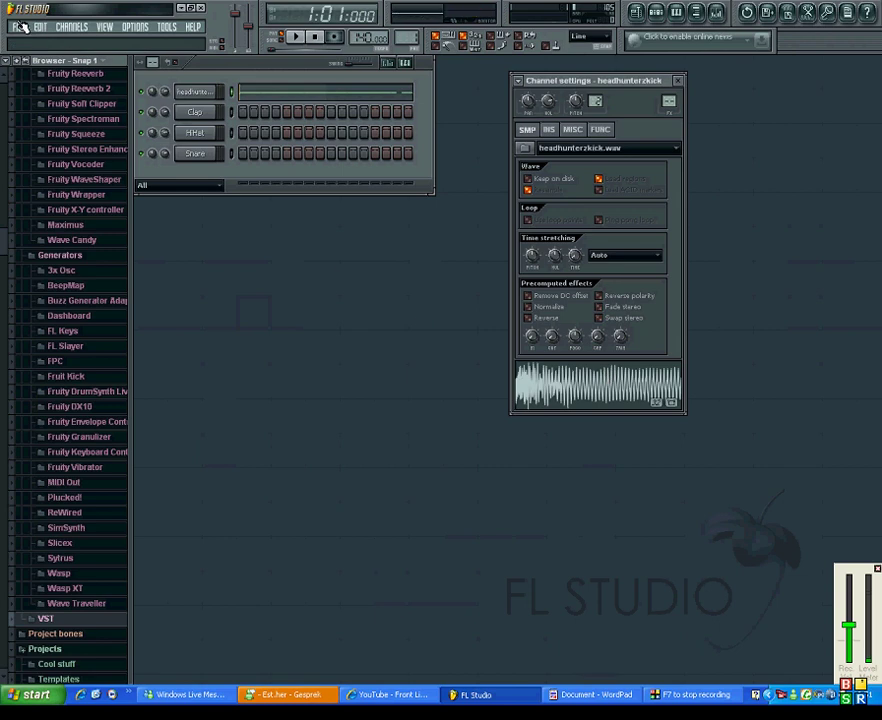
Step: Switch to WordPad and replace the caption with "it sounds horrible, one moment"
left_click(592, 694)
left_click_drag(580, 211, 127, 117)
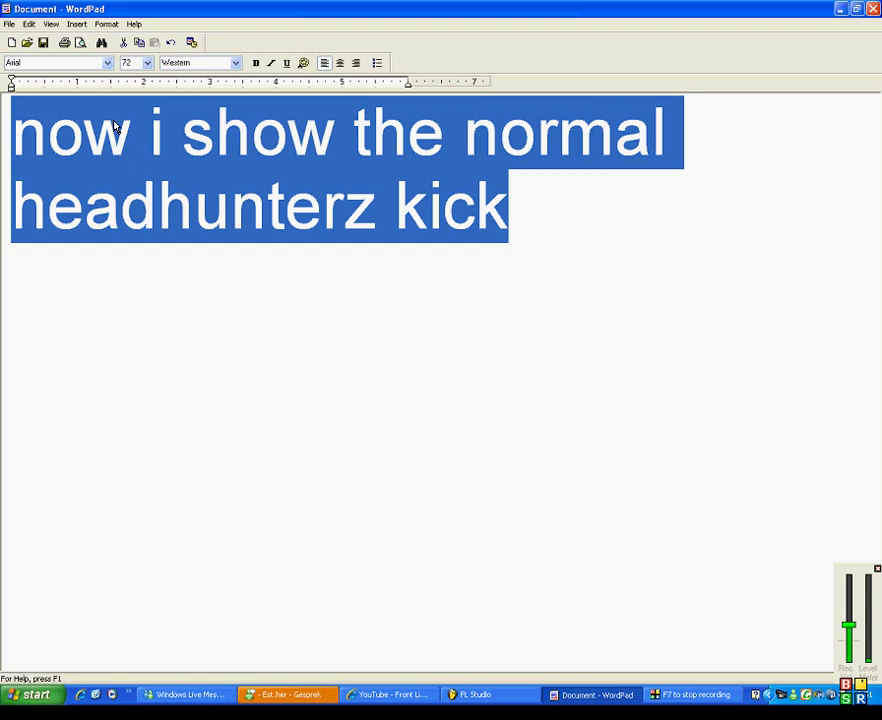
type("it soo")
key("BackSpace")
type("unds horrib")
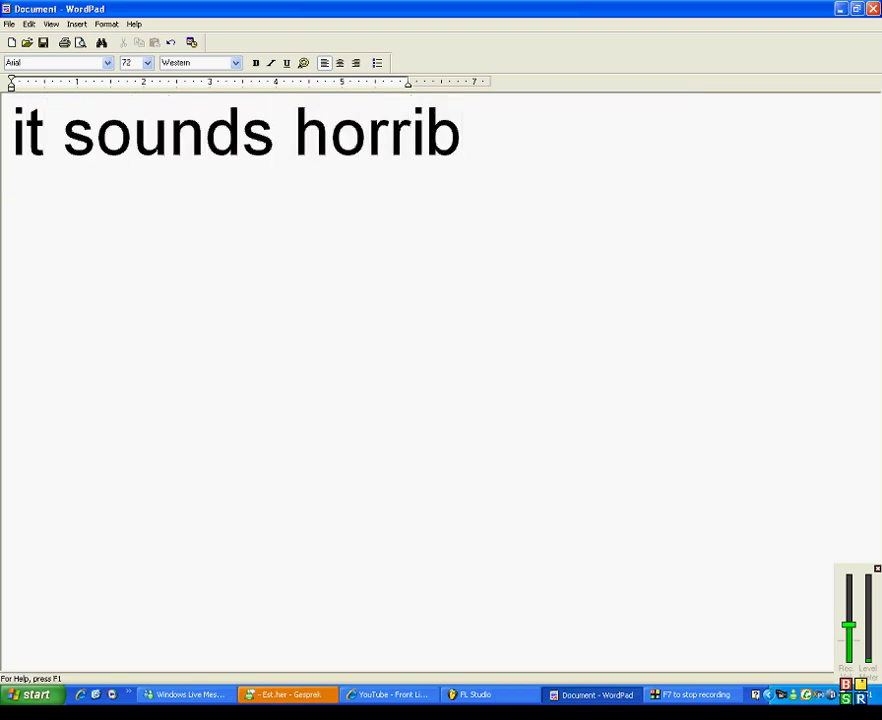
type("le, one moment")
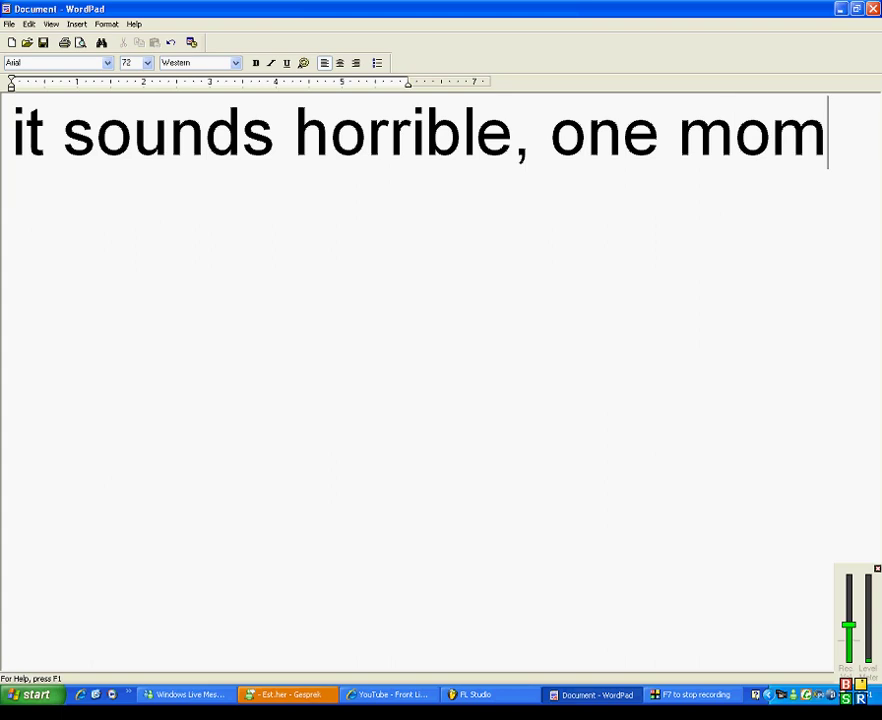
Step: Switch to FL Studio, start a new project, and load the headhunterzkick sample into the Kick channel
left_click(484, 695)
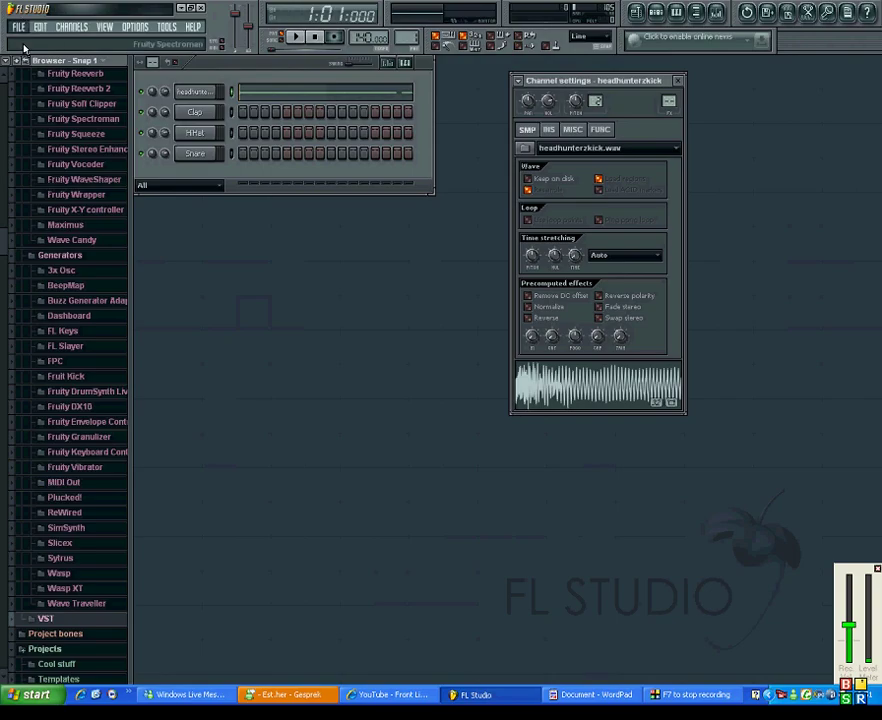
key("ctrl+n")
left_click(435, 380)
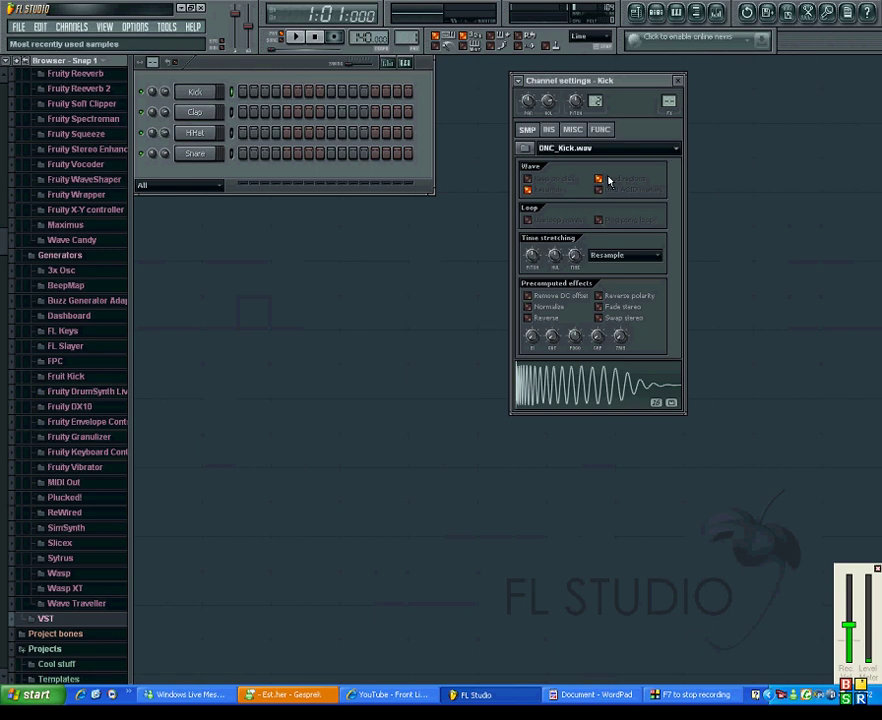
left_click(599, 206)
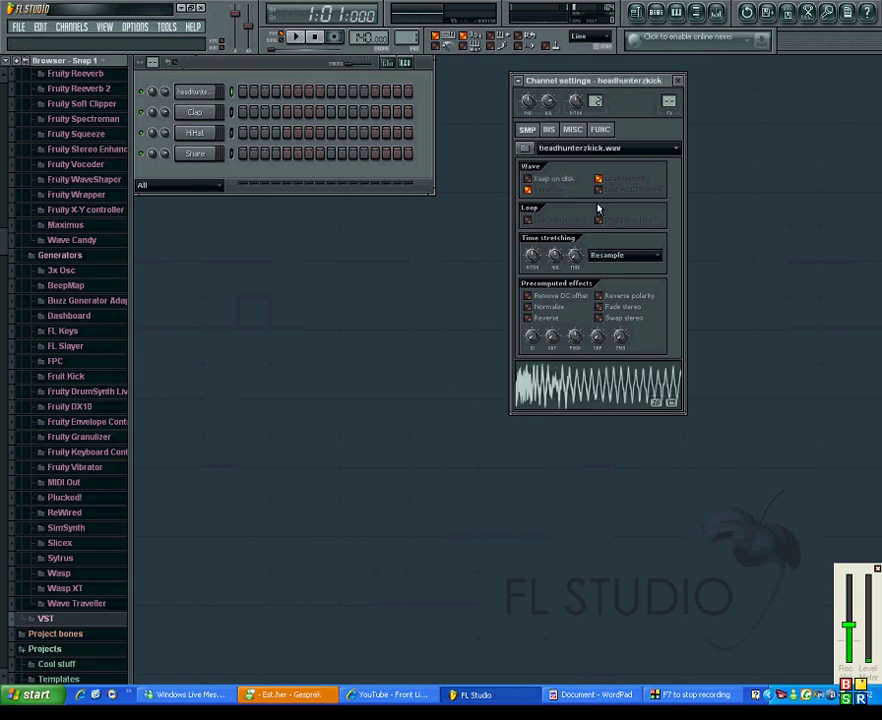
Step: Place headhunterzkick hits on steps 1, 5, 9 and 13 and play the pattern
left_click(269, 95)
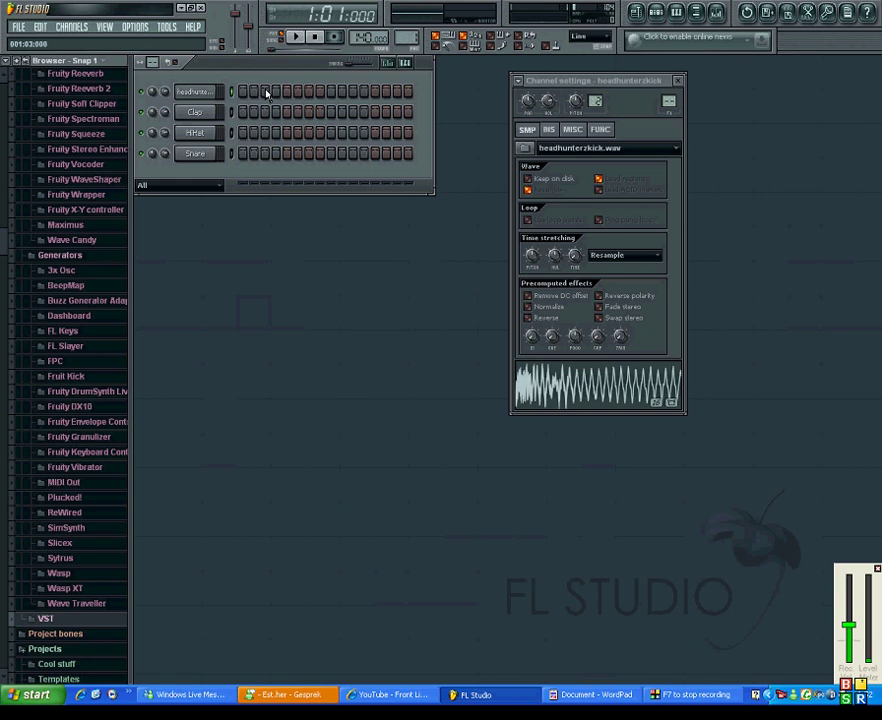
left_click(331, 92)
key("space")
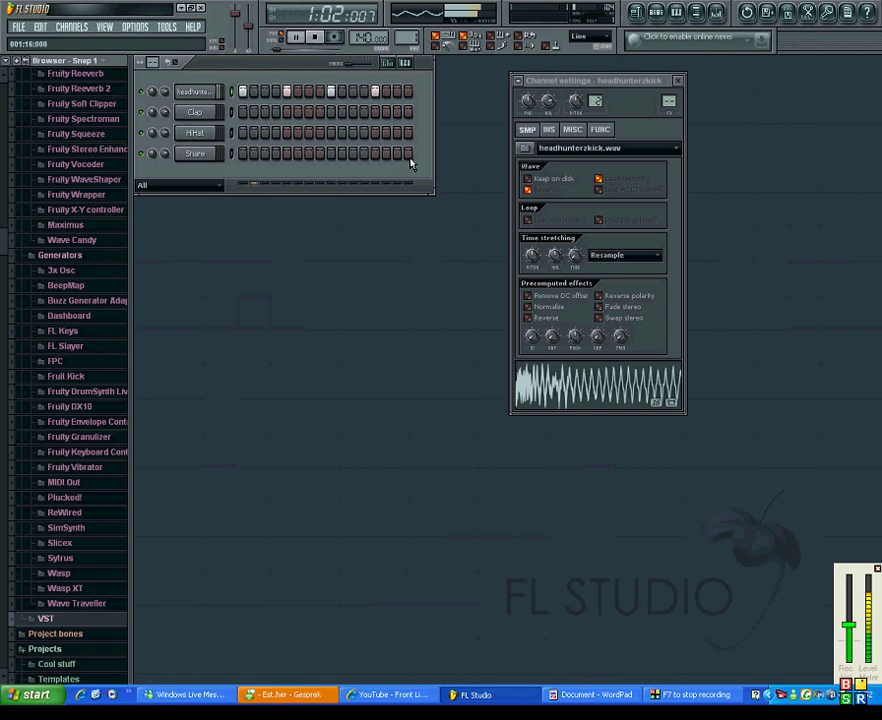
Step: Try extra headhunterzkick hits on the last three steps while the pattern plays, and clear them again
left_click_drag(394, 95, 419, 100)
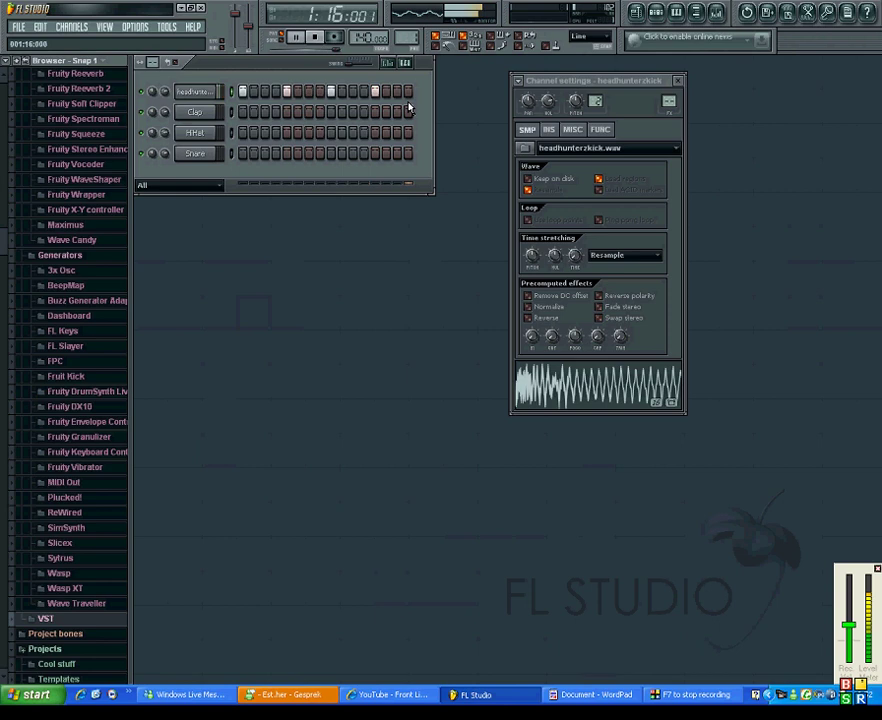
left_click(408, 91)
left_click(408, 92)
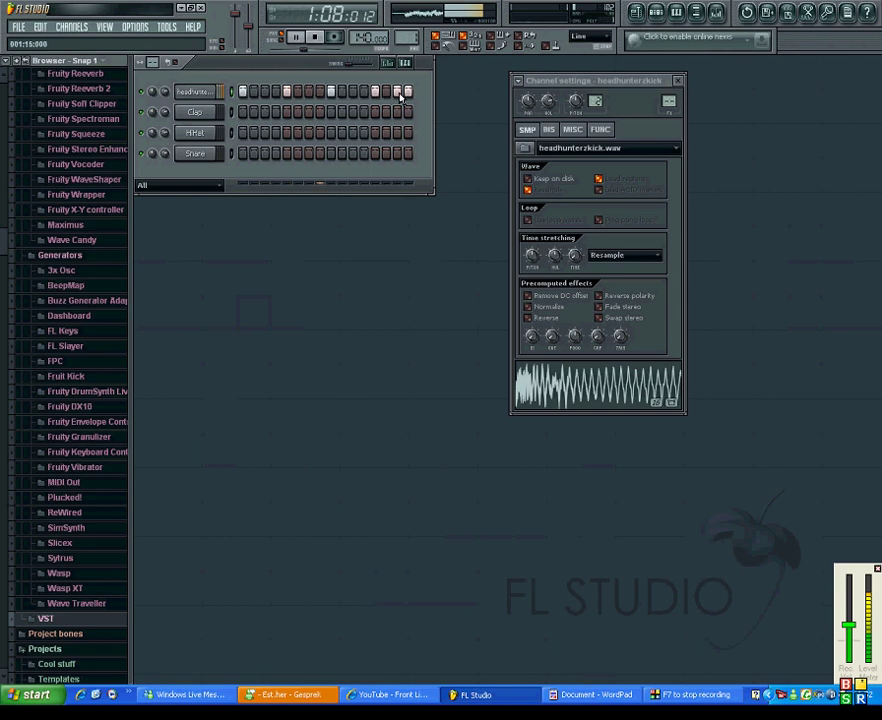
left_click(386, 92)
left_click(386, 92)
left_click(397, 92)
left_click(408, 92)
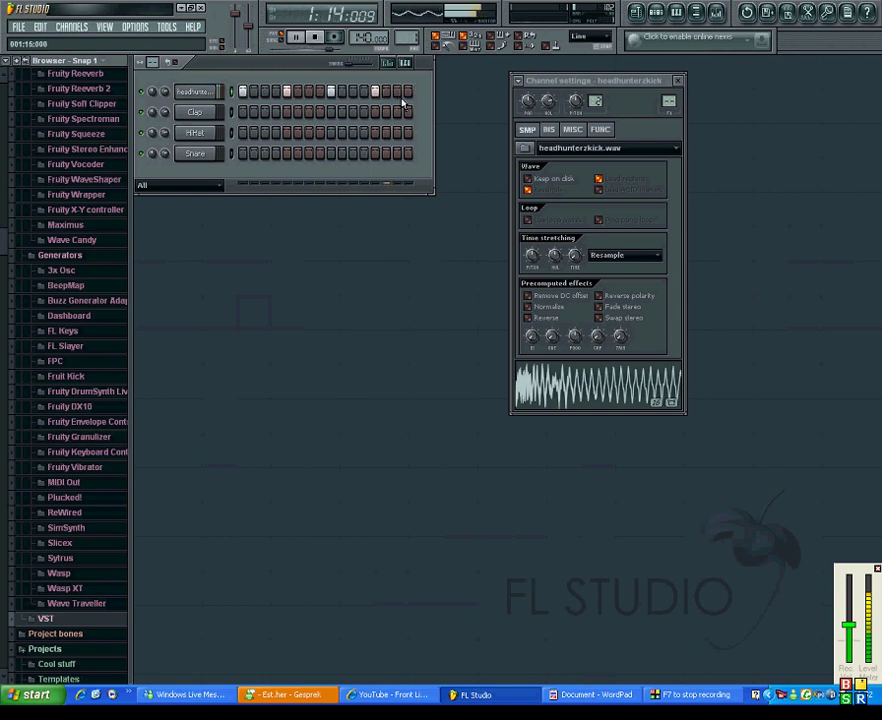
Step: Stop playback, switch to WordPad, and replace the caption with "that sounds much better"
key("space")
left_click(583, 699)
left_click_drag(429, 373, 12, 130)
type("that ")
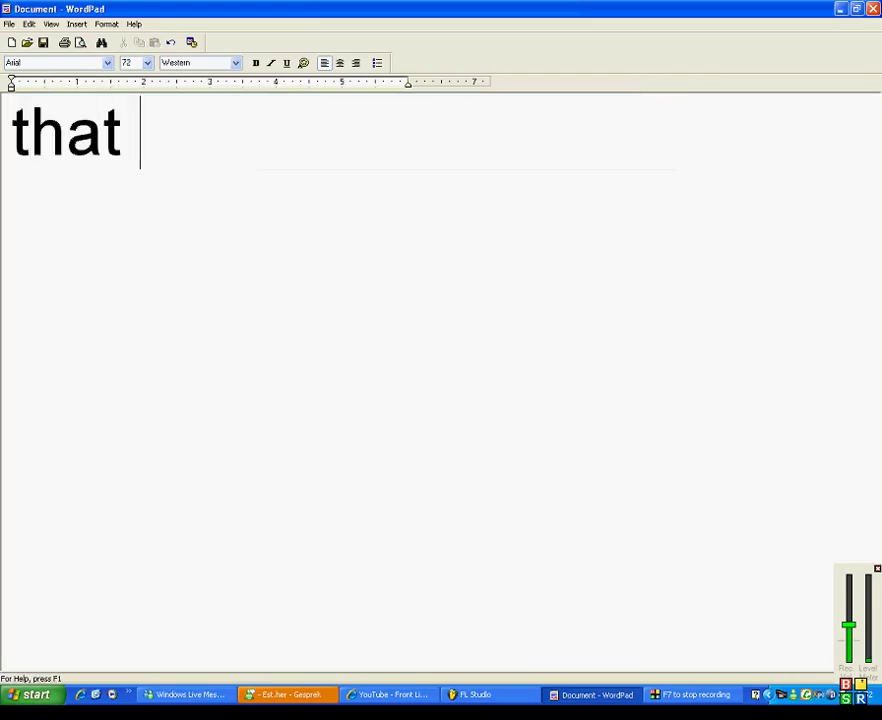
type("sounds much better")
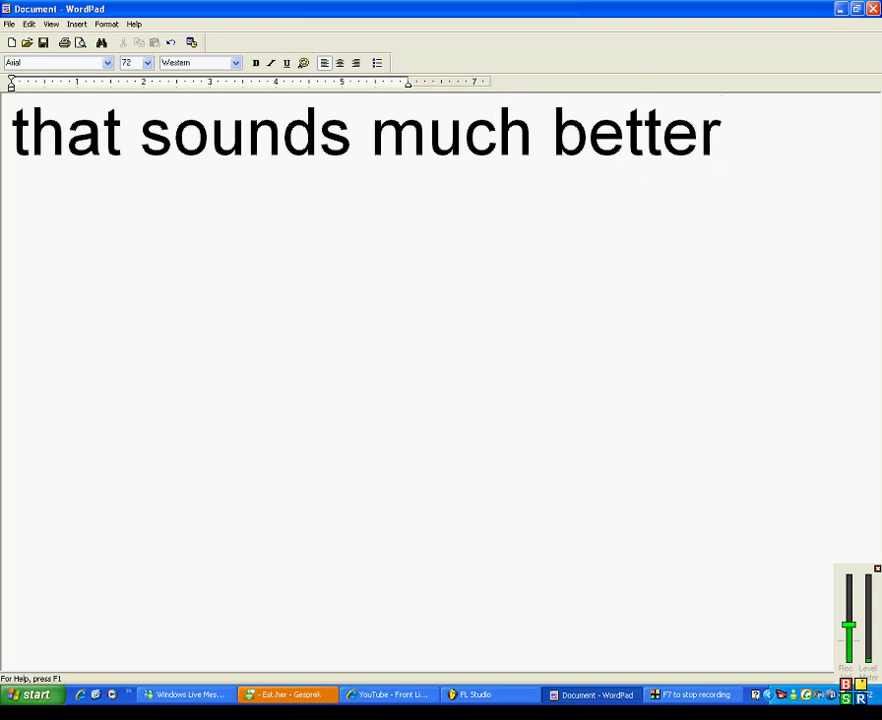
Step: Delete the entire caption from the WordPad document
key("BackSpace")
key("BackSpace")
key("BackSpace")
key("BackSpace")
key("BackSpace")
key("BackSpace")
key("BackSpace")
key("BackSpace")
key("BackSpace")
key("BackSpace")
key("BackSpace")
key("BackSpace")
key("BackSpace")
key("BackSpace")
key("BackSpace")
key("BackSpace")
key("BackSpace")
key("BackSpace")
key("BackSpace")
key("BackSpace")
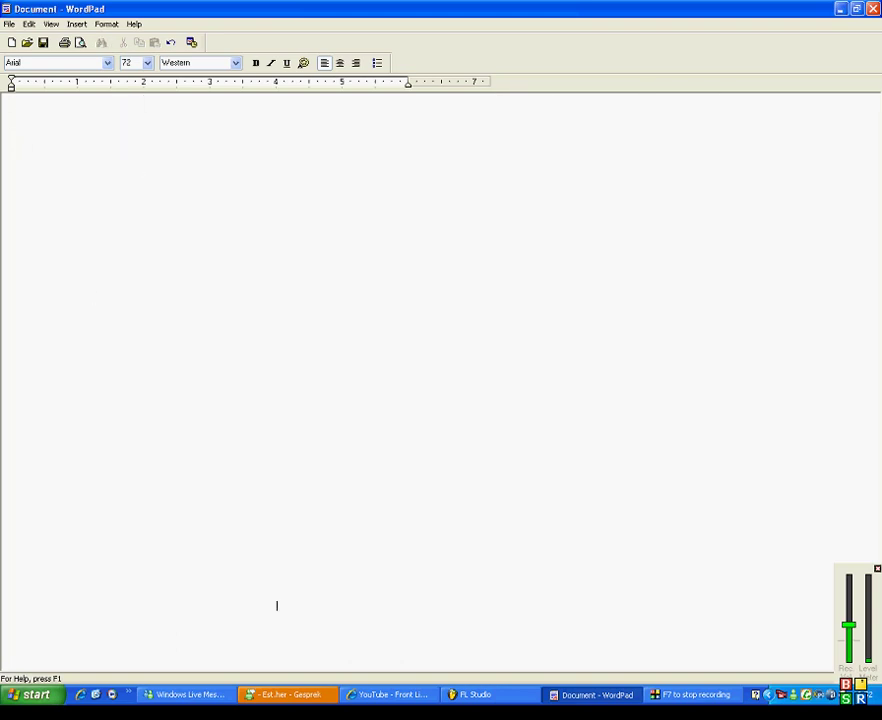
Step: Switch to FL Studio and load the SpeakaFreak Kick sample into the headhunterzkick channel
left_click(503, 700)
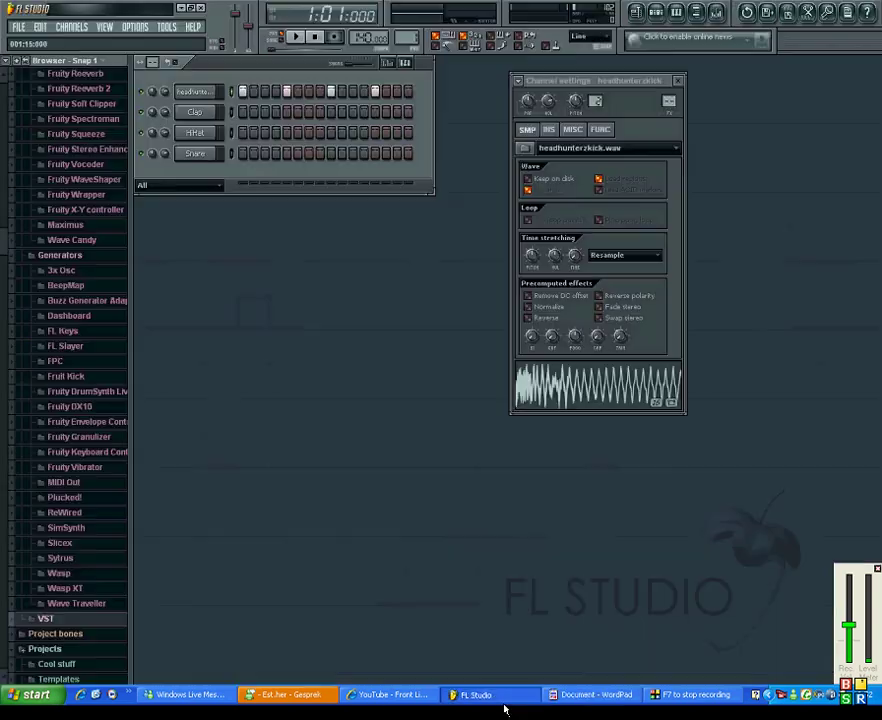
left_click(545, 150)
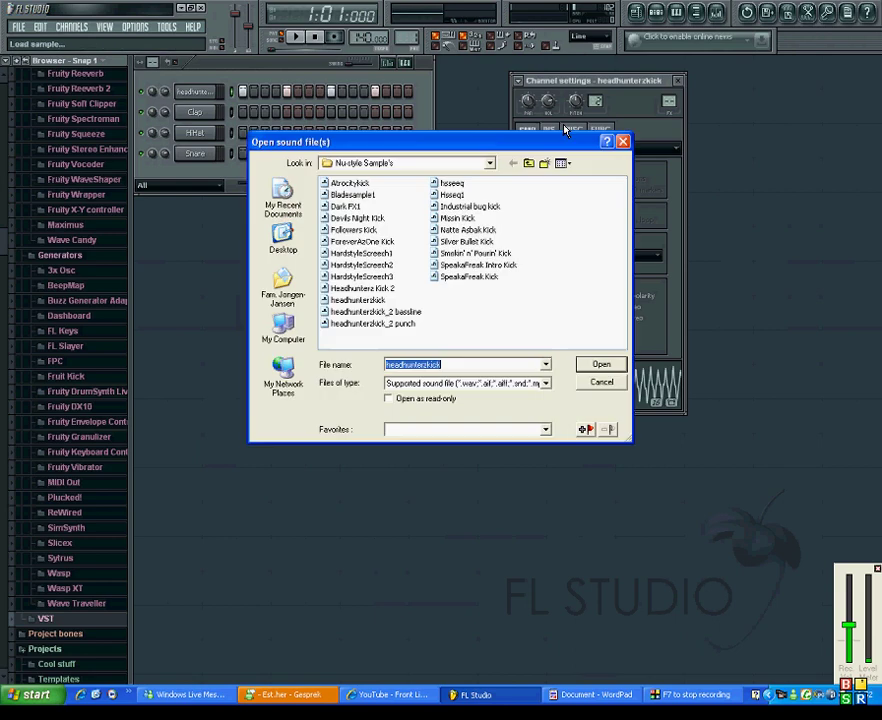
left_click(468, 277)
left_click(599, 364)
Step: Switch to WordPad and write the caption "the speakafreak kick, i dont like this kick, but maybe other people like it!!"
left_click(592, 694)
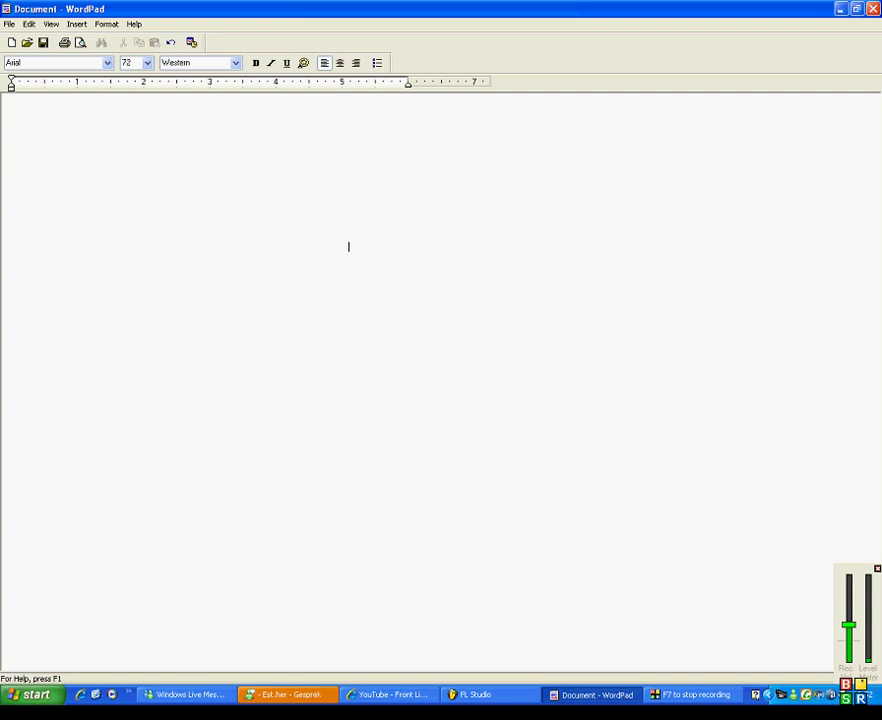
type("the speaka")
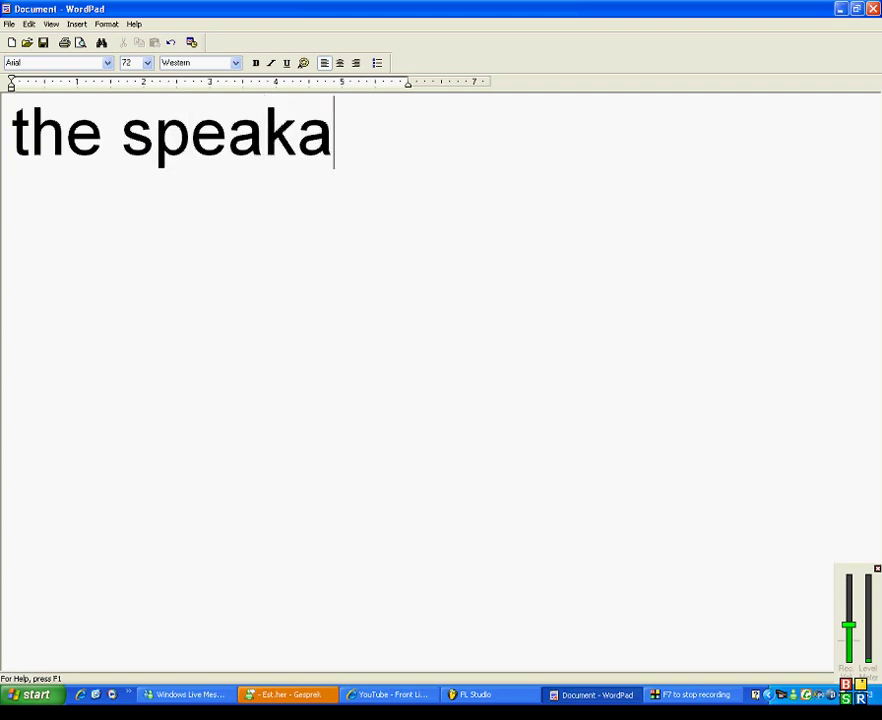
type("freak kci")
key("BackSpace")
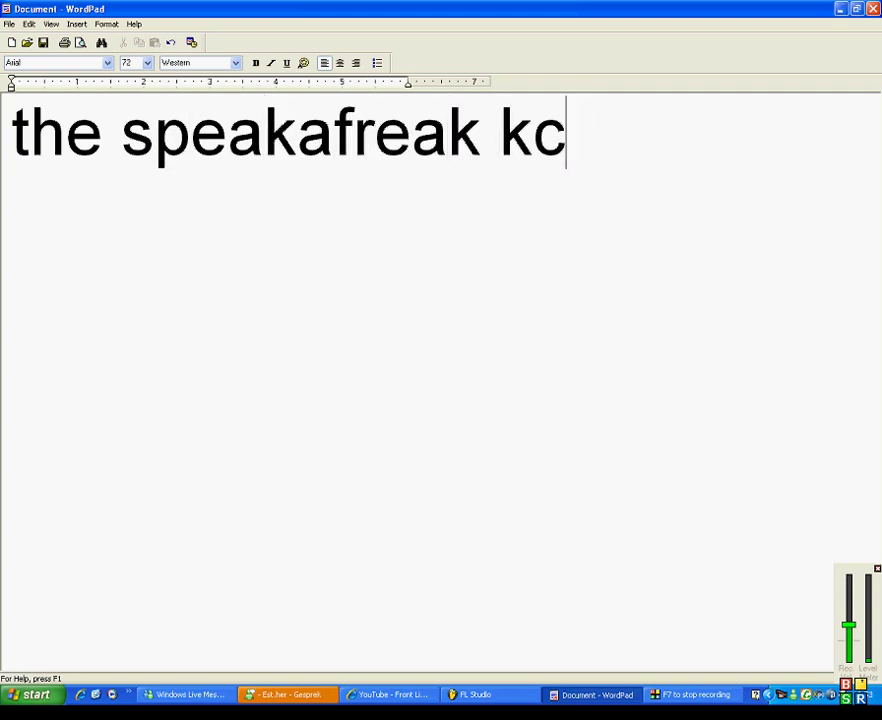
key("BackSpace")
type("ick, i d")
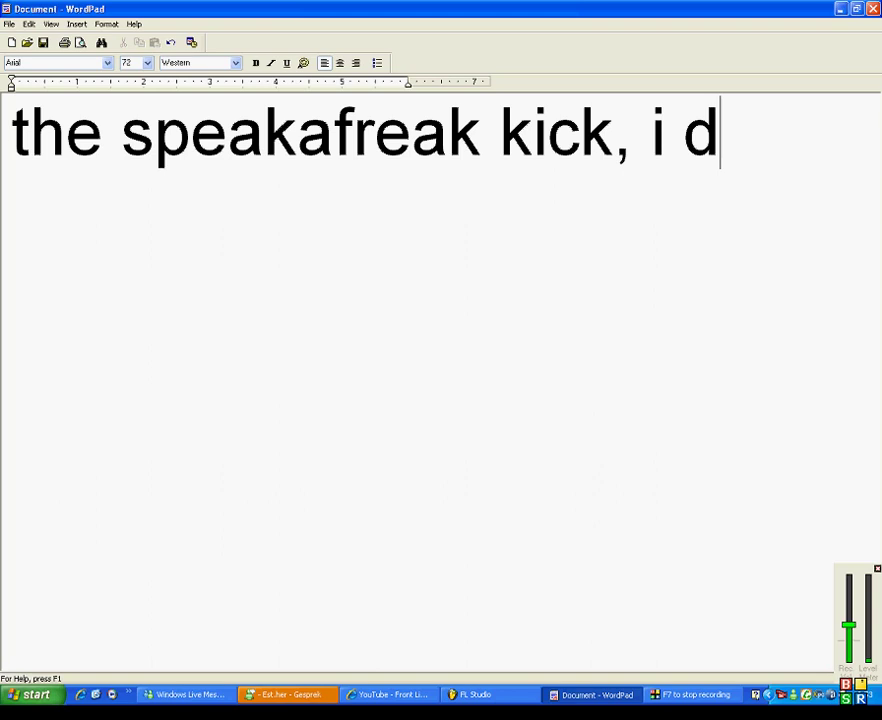
type("ont like this ")
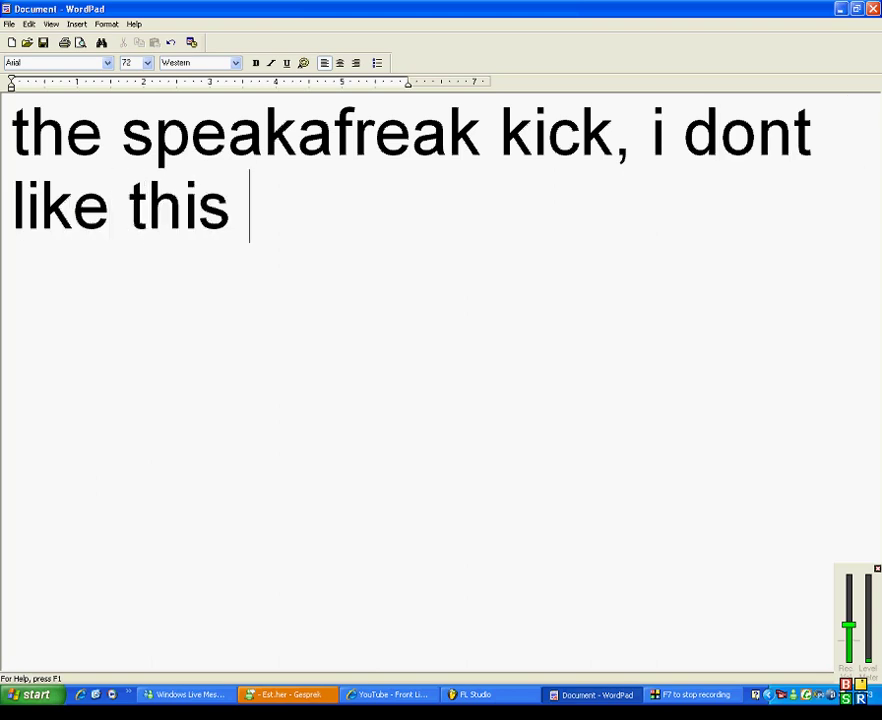
type("kick, b")
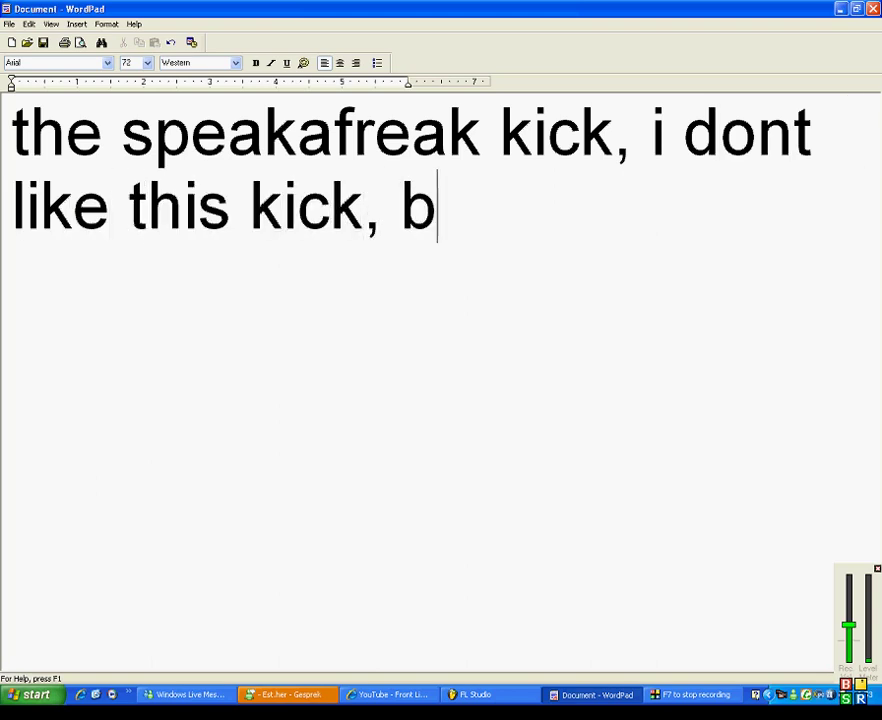
type("ut mayb")
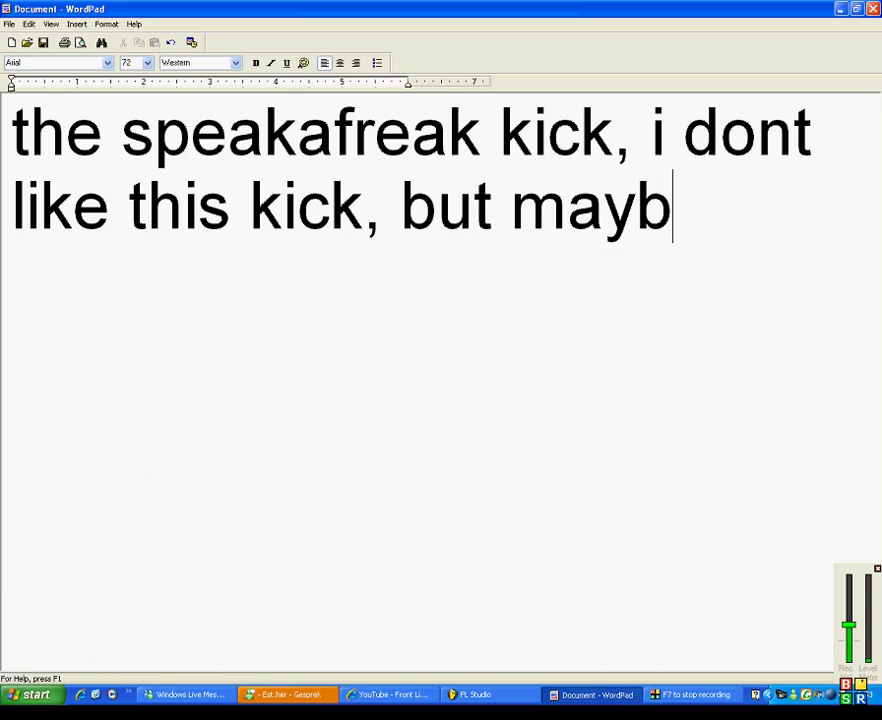
type("e other pe")
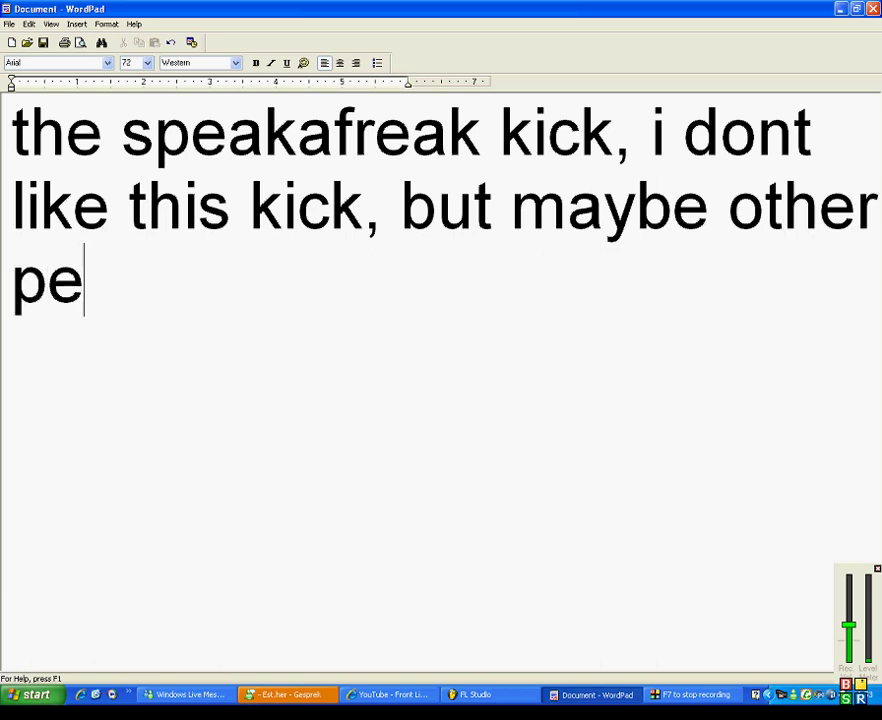
type("ople ")
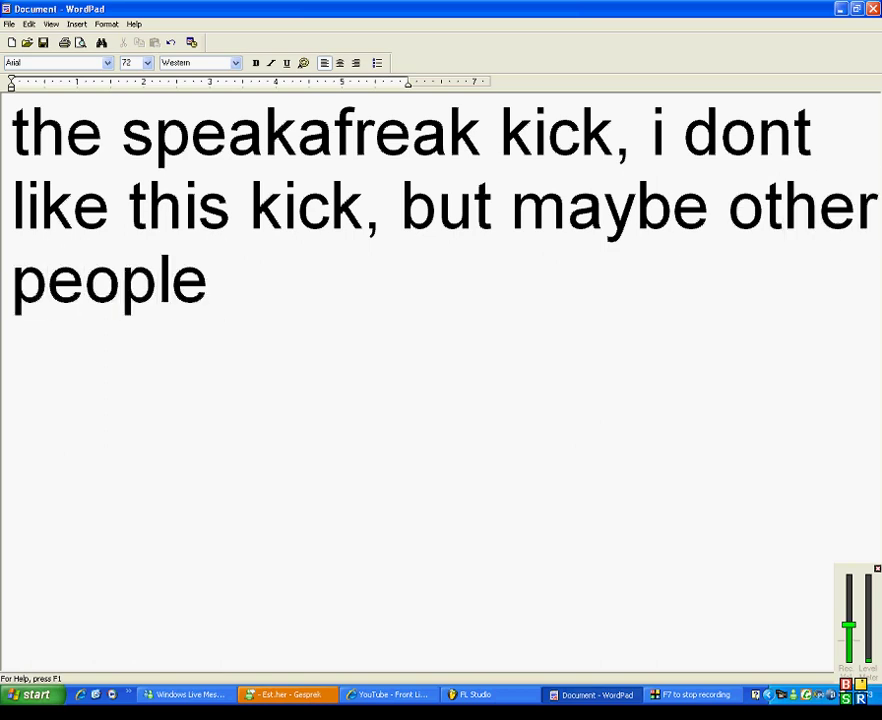
type("like it!!")
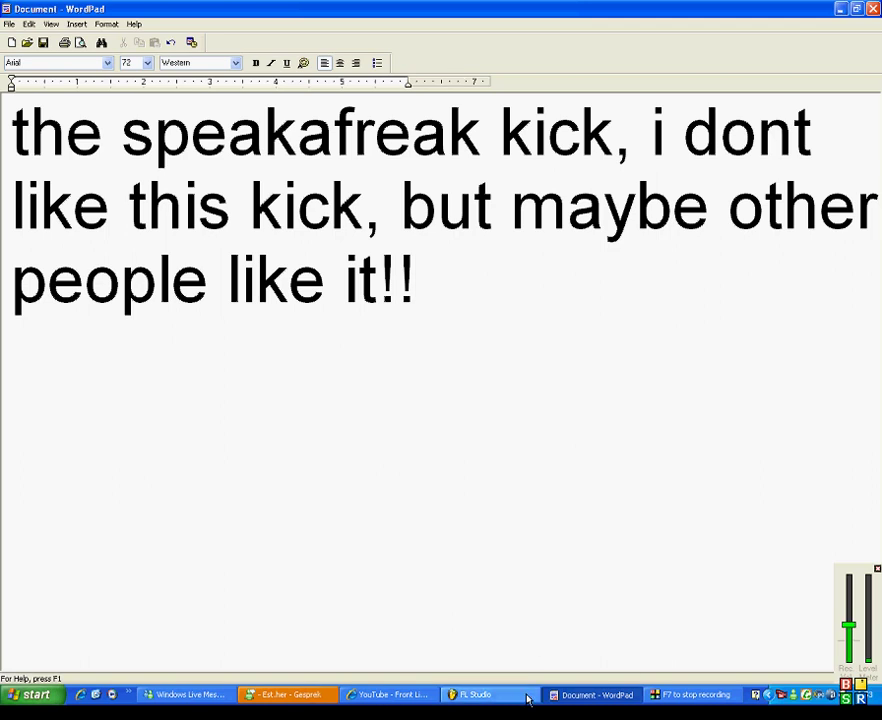
Step: Switch to FL Studio, play the SpeakaFreak Kick pattern, and try extra hits on steps 14 to 16, clearing them again
left_click(458, 695)
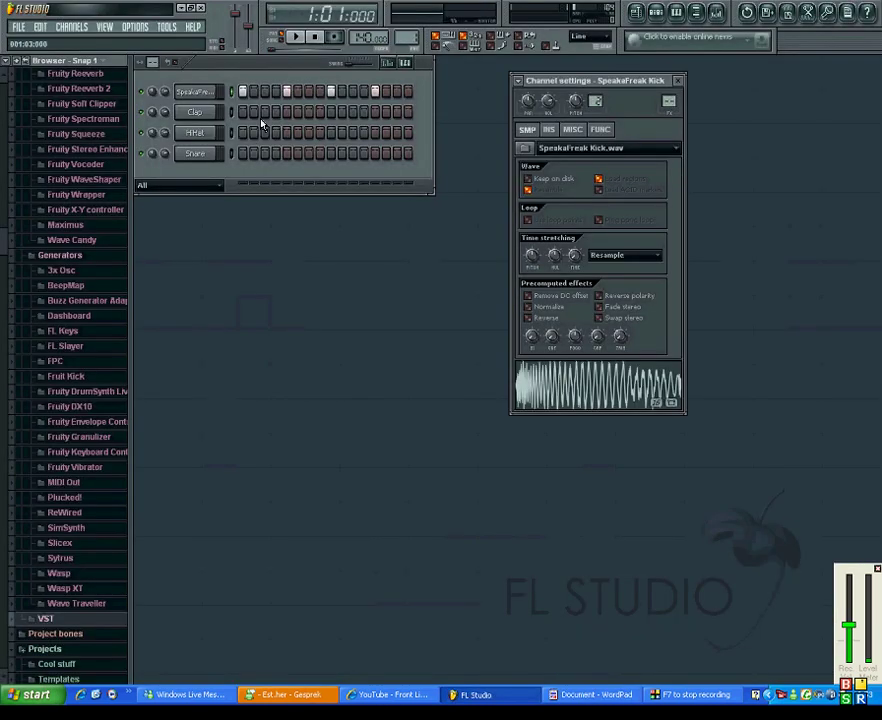
key("space")
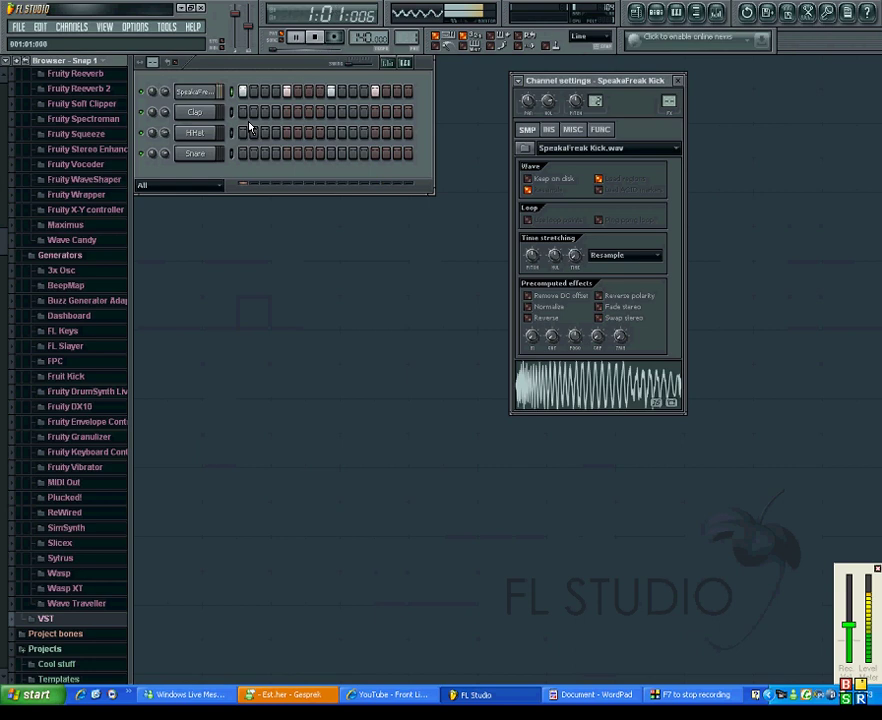
left_click(397, 93)
left_click(408, 93)
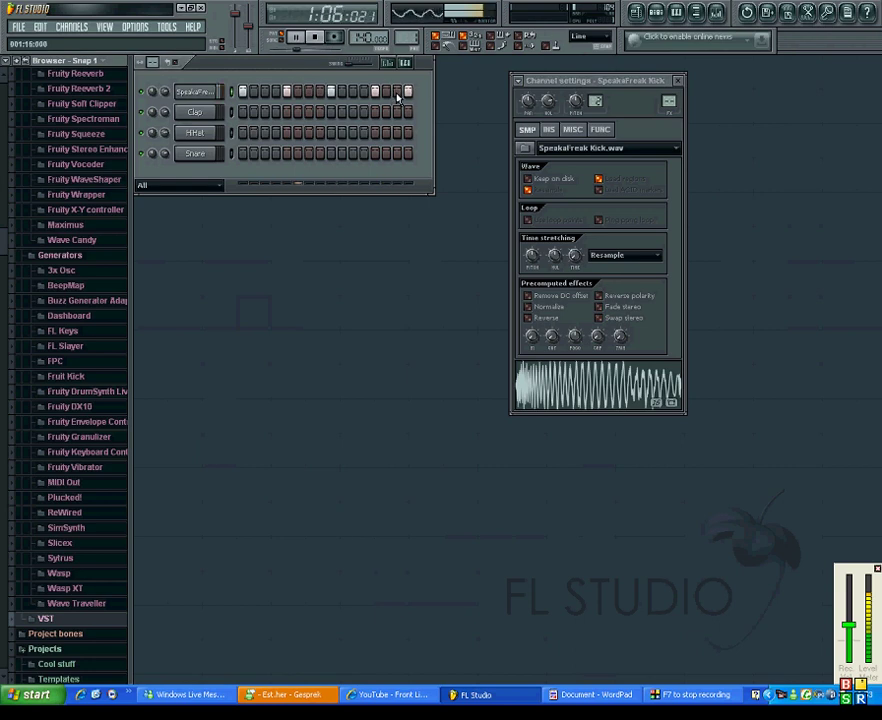
left_click(407, 94)
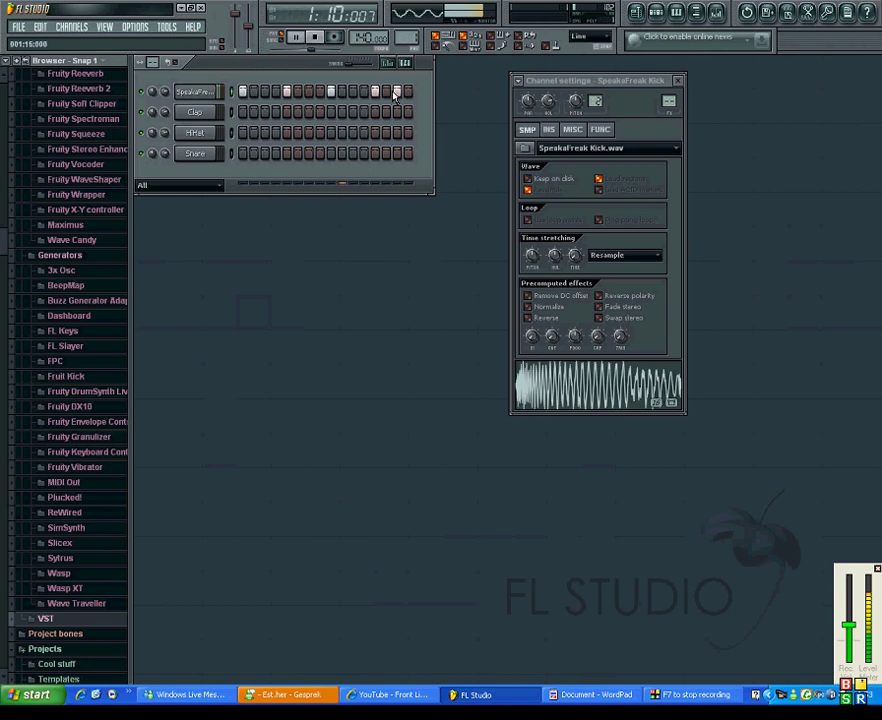
left_click(407, 93)
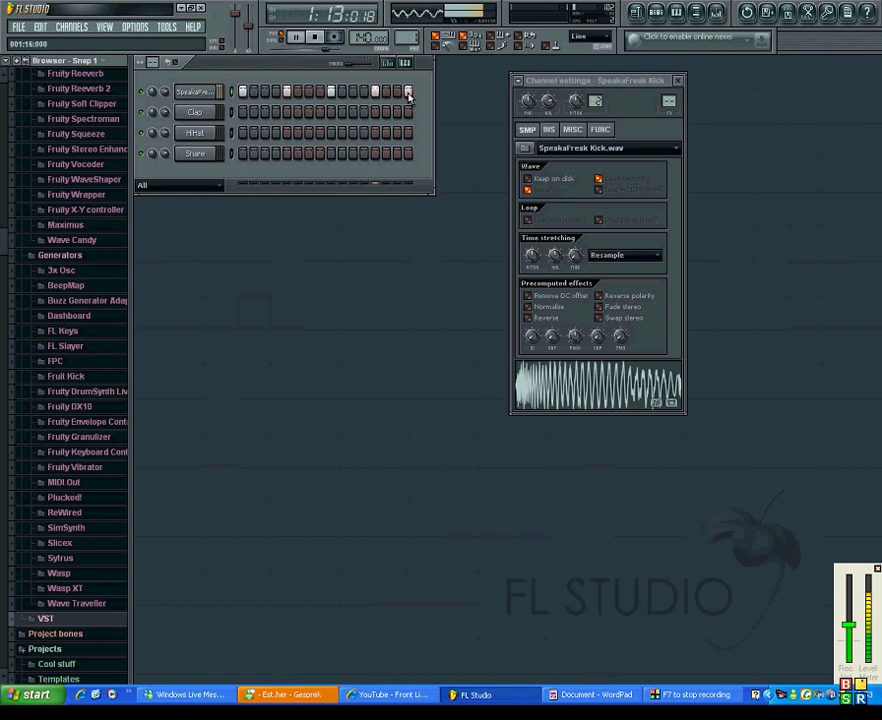
left_click(396, 93)
left_click(385, 93)
left_click(386, 93)
left_click(397, 93)
left_click(397, 93)
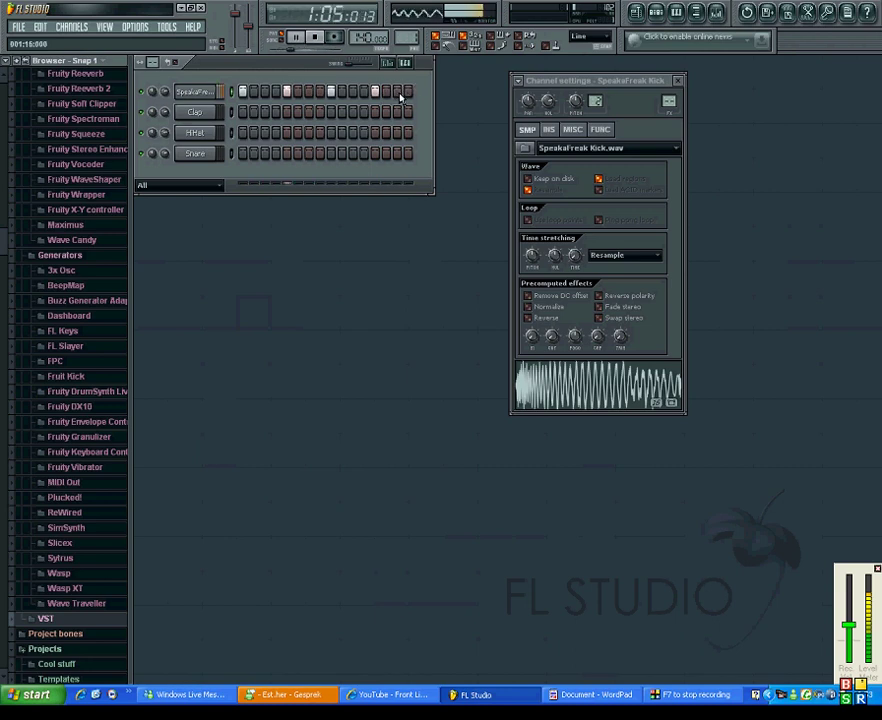
Step: Try further SpeakaFreak Kick hits on steps 15 and 16 during playback, clear them, and stop the pattern
left_click(397, 93)
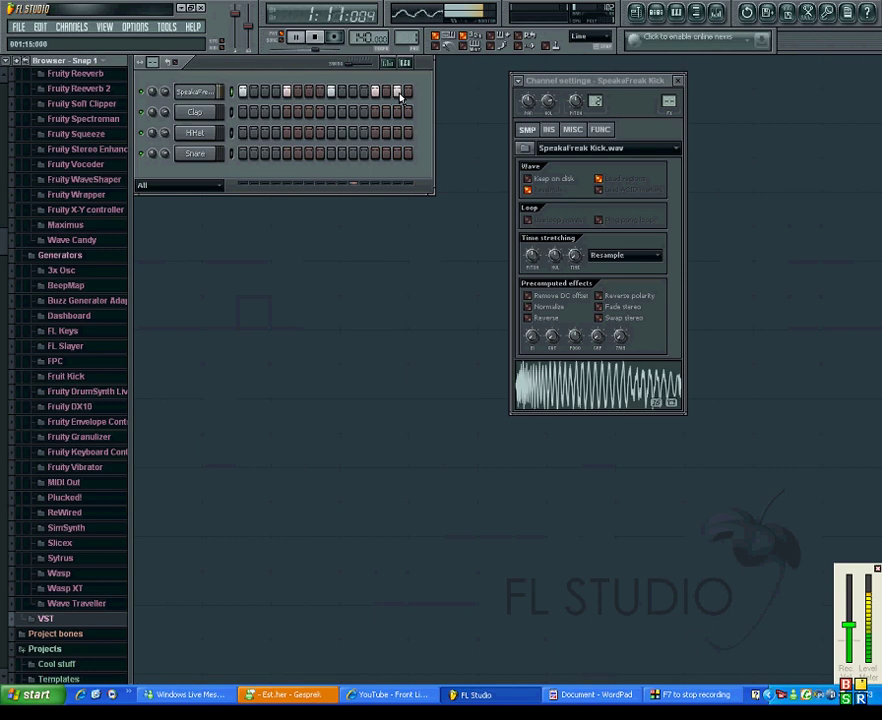
left_click(407, 93)
left_click(397, 93)
left_click(397, 93)
left_click(407, 93)
key("space")
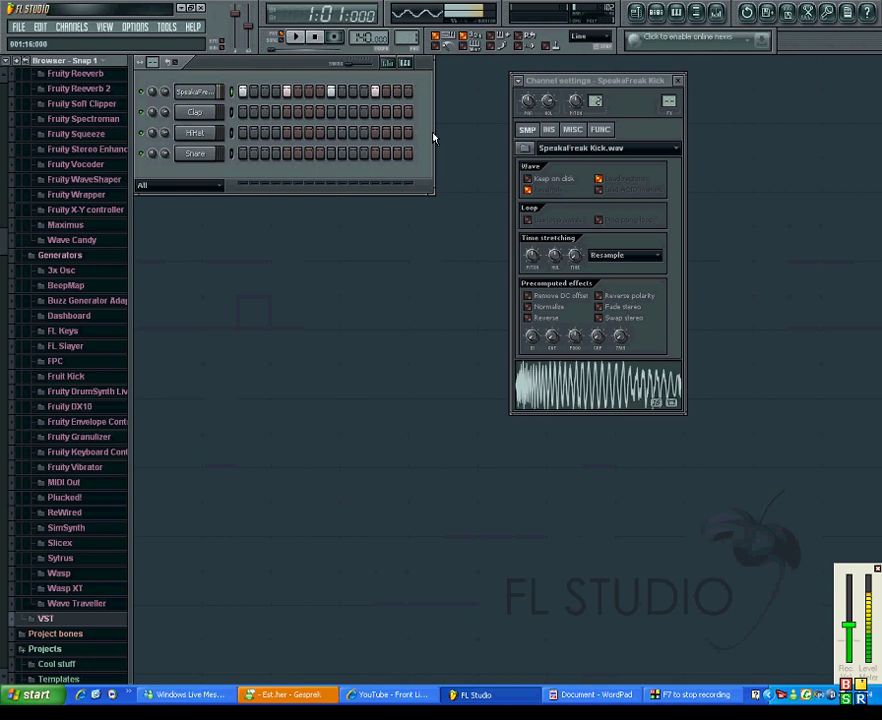
Step: Switch to WordPad and delete the entire SpeakaFreak kick caption
left_click(590, 694)
left_click_drag(457, 315, 25, 142)
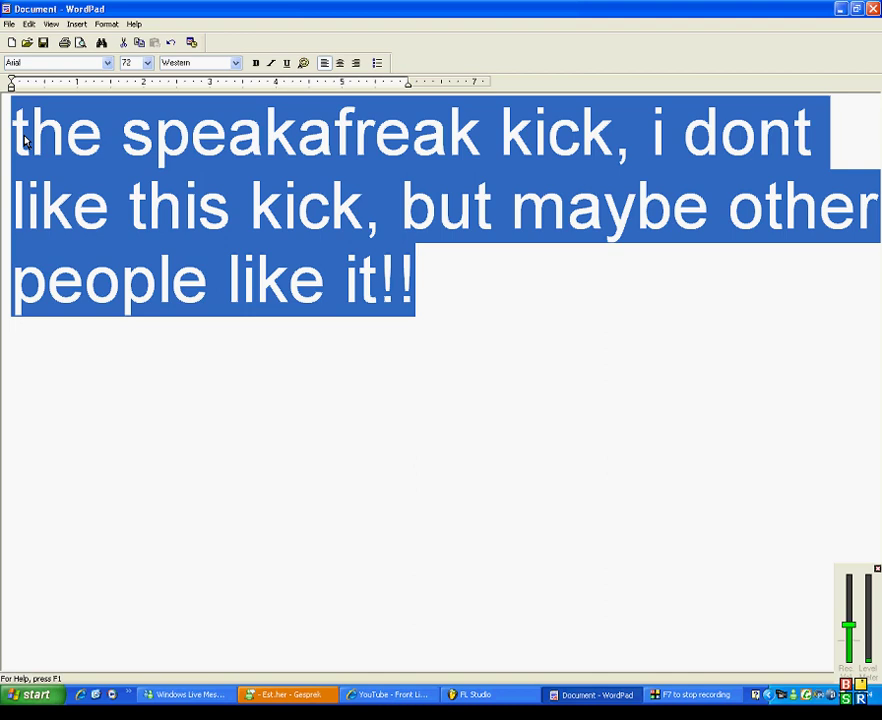
key("Delete")
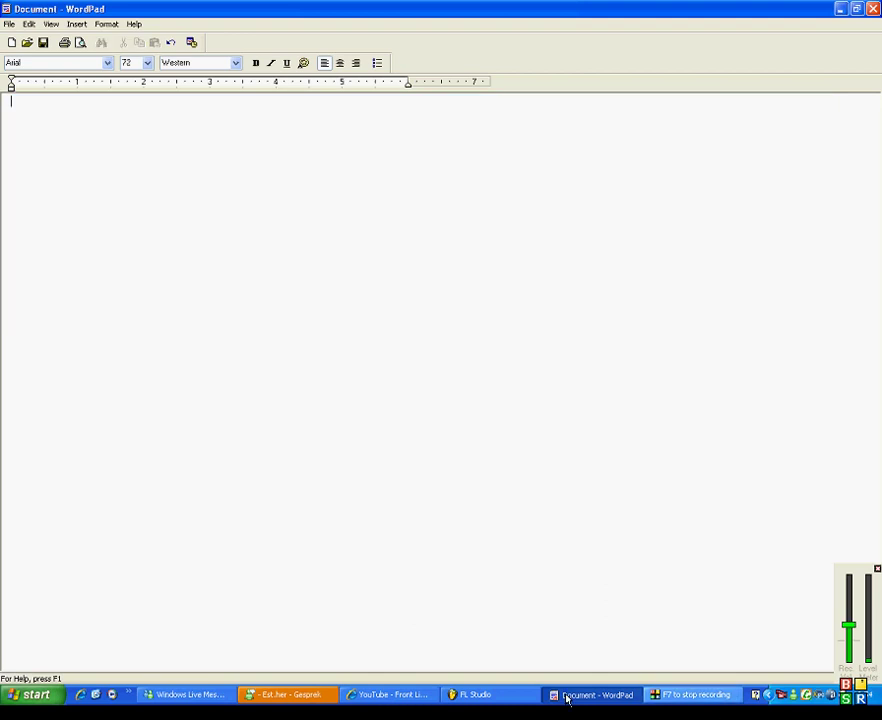
Step: Switch to FL Studio and load the Followers Kick sample into the SpeakaFreak Kick channel
left_click(474, 694)
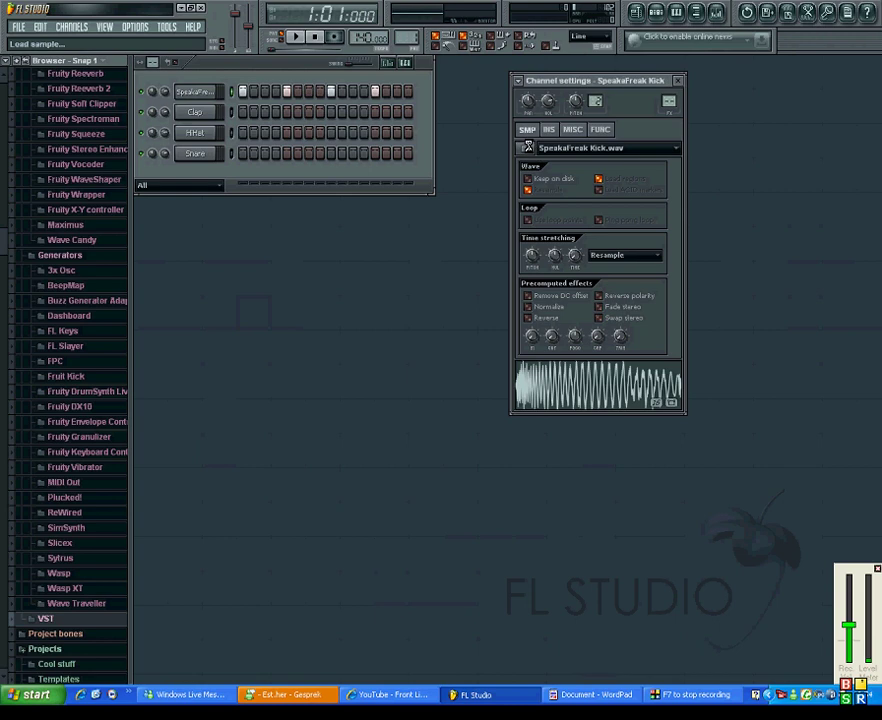
left_click(524, 149)
left_click(354, 232)
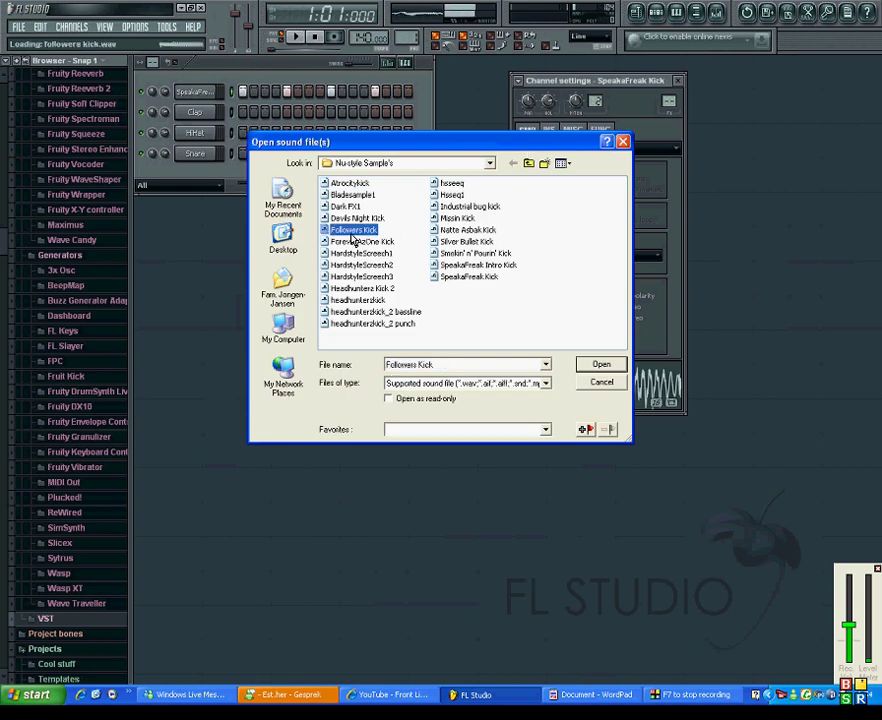
left_click(598, 366)
Step: Switch to WordPad and write the caption "this is the followers kick"
left_click(595, 694)
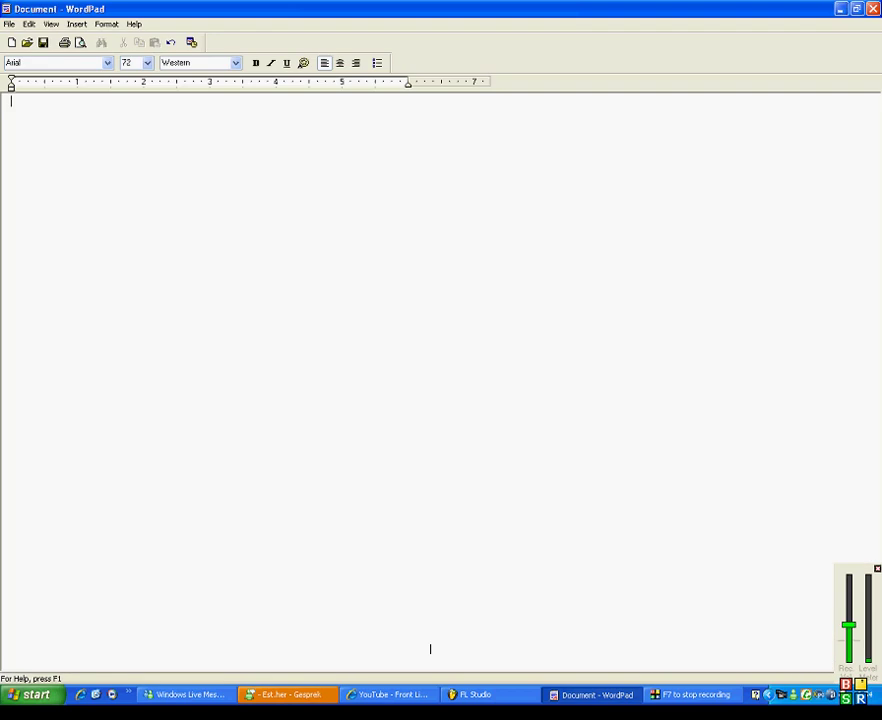
type("this is ")
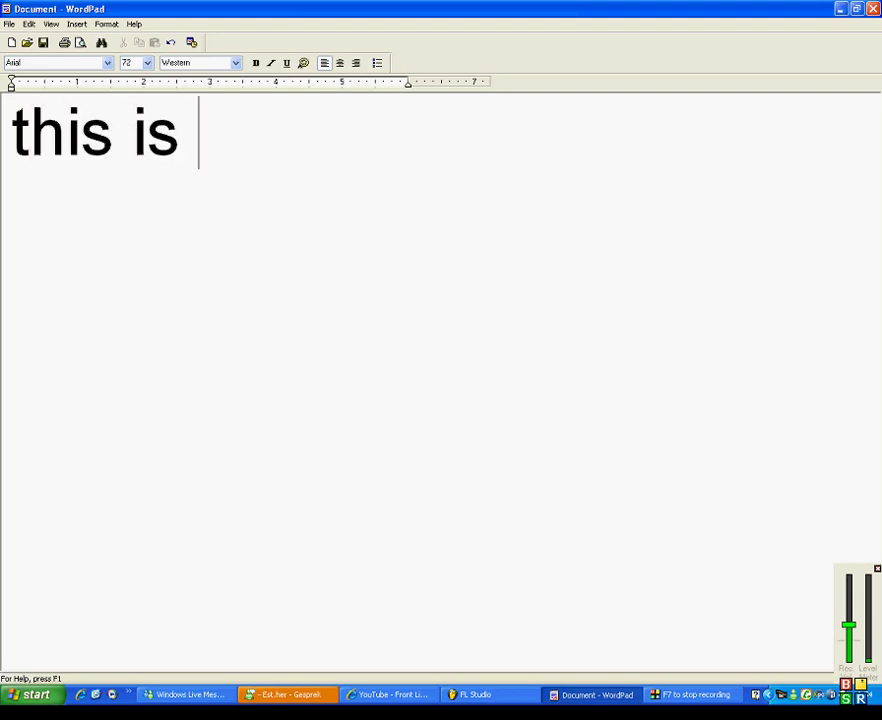
type("the followers")
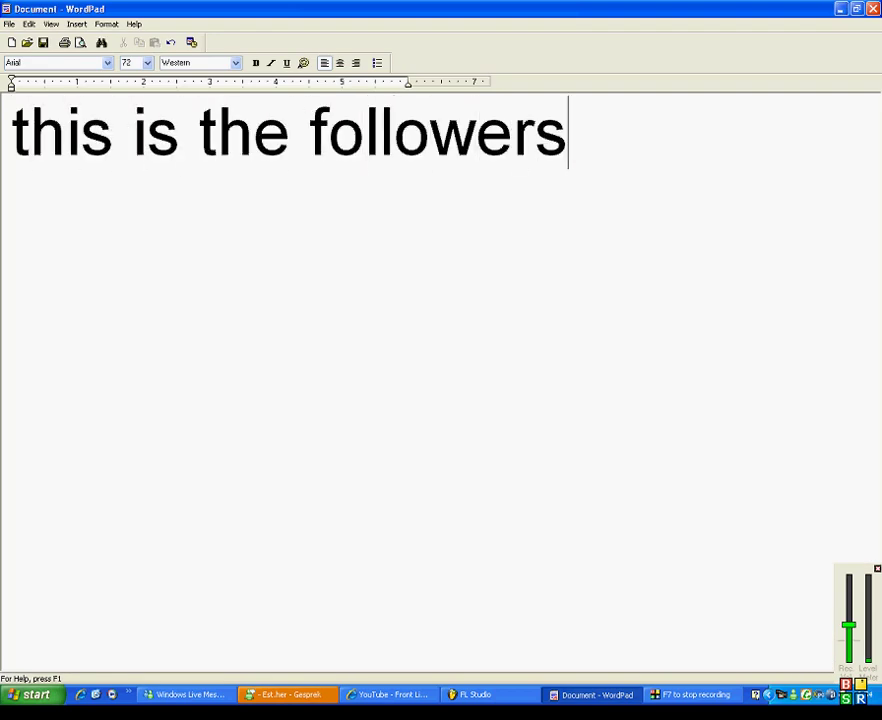
type(" kcik")
key("BackSpace")
key("BackSpace")
key("BackSpace")
type("ick")
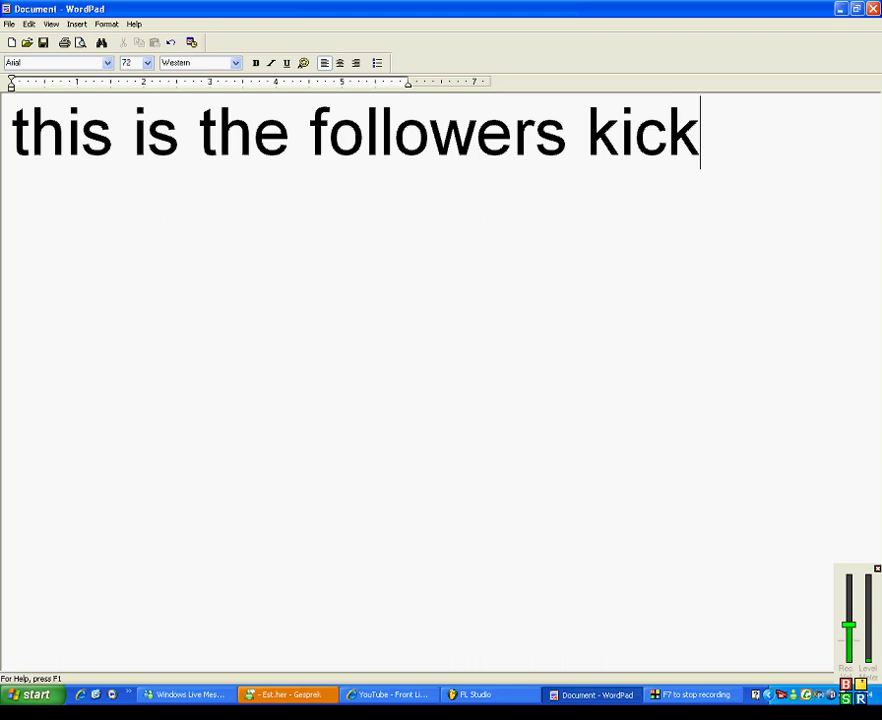
Step: Switch to FL Studio, play the Followers Kick pattern with trial hits on the last two steps, clear them, and stop playback
left_click(527, 700)
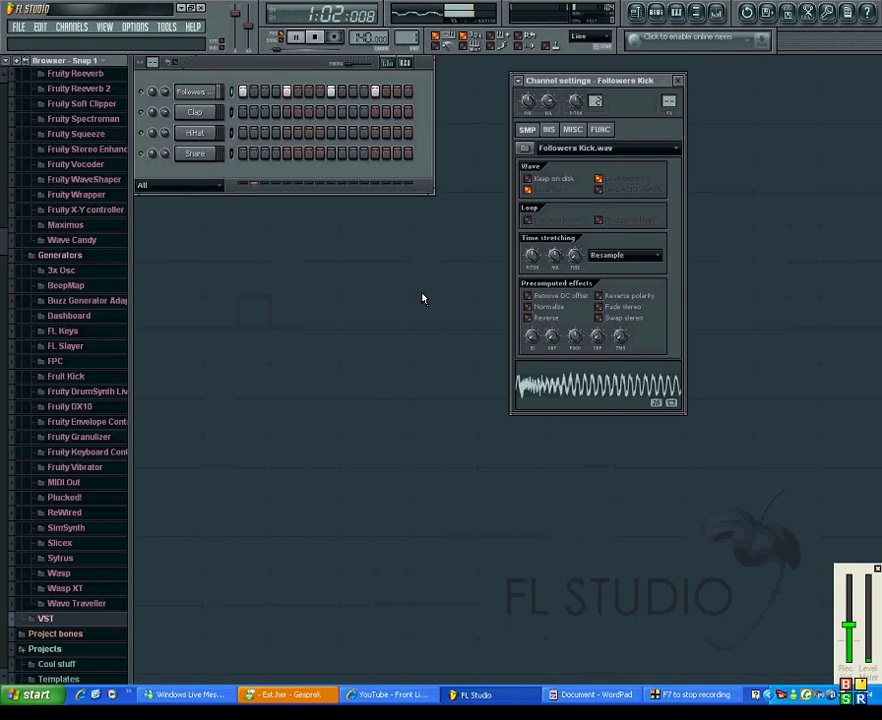
left_click(401, 96)
left_click(408, 94)
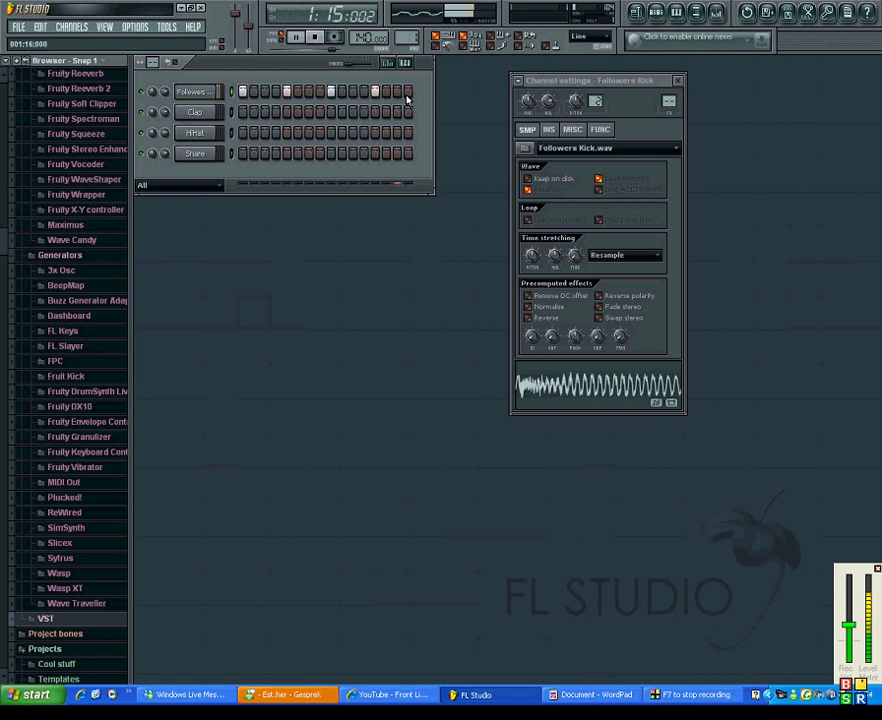
left_click(407, 94)
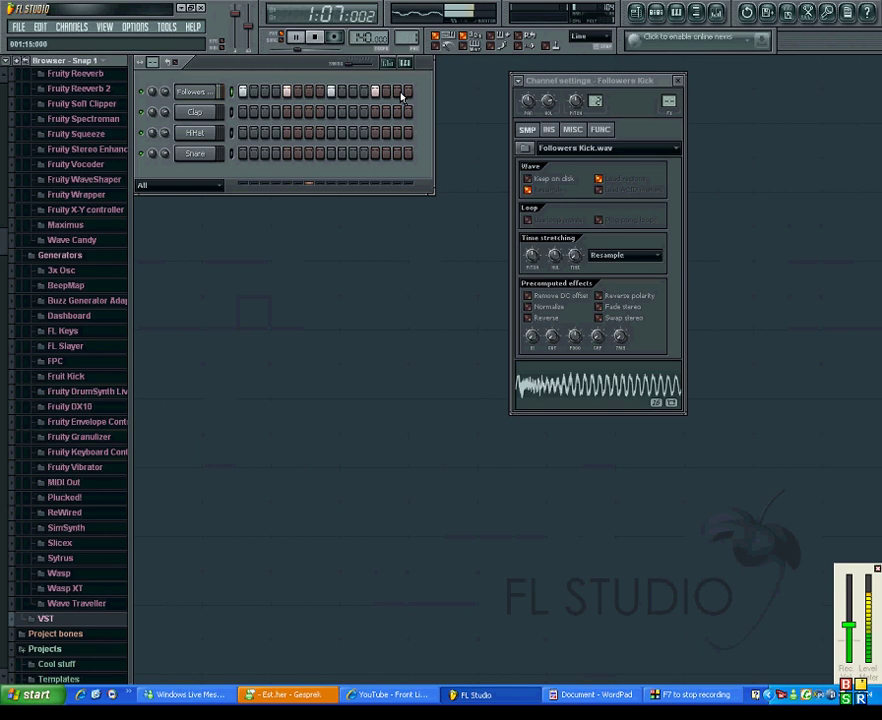
left_click(400, 94)
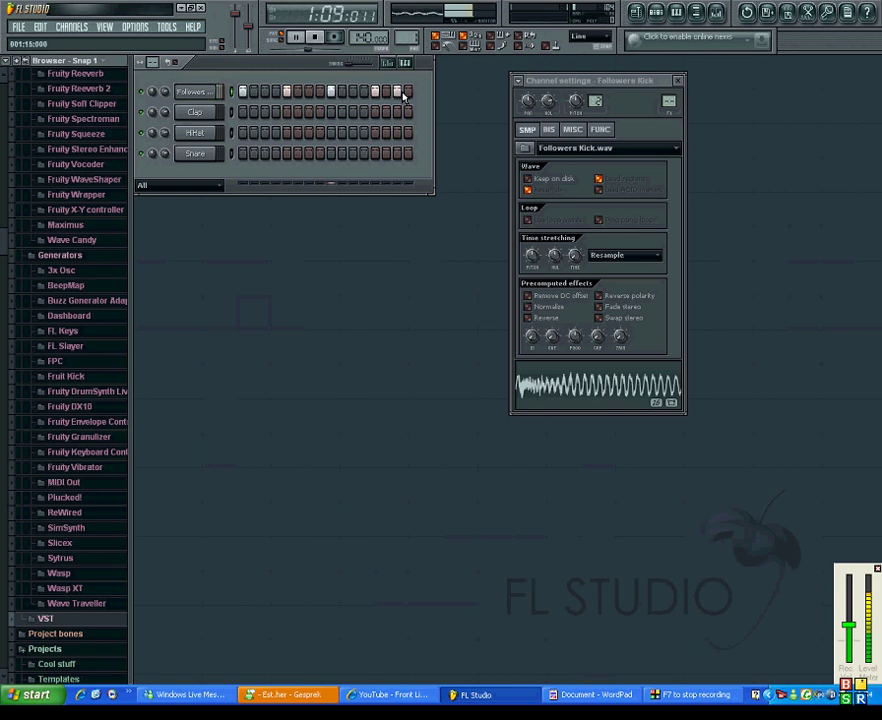
left_click(400, 92)
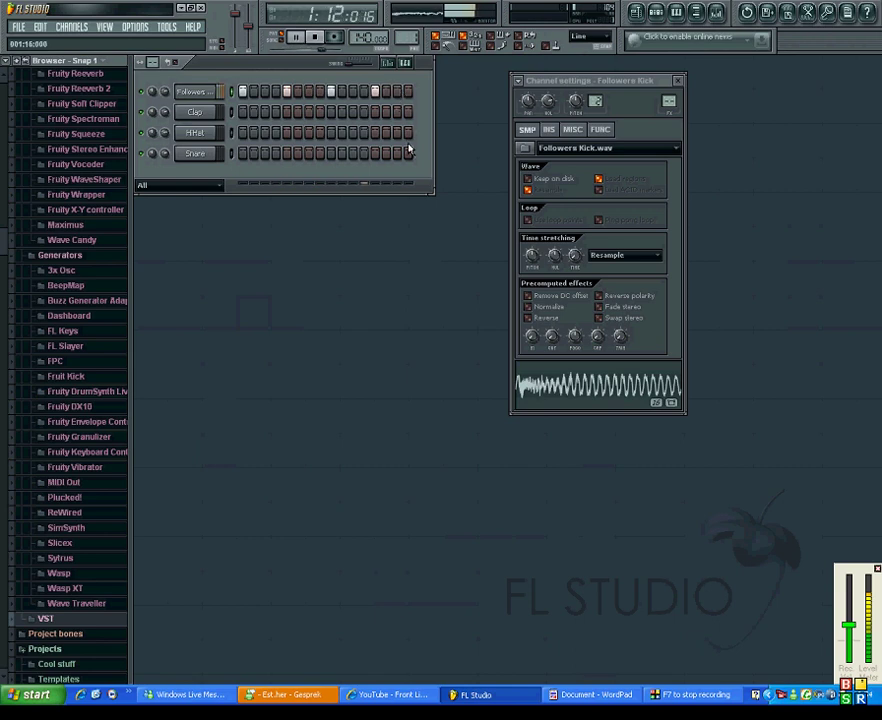
key("space")
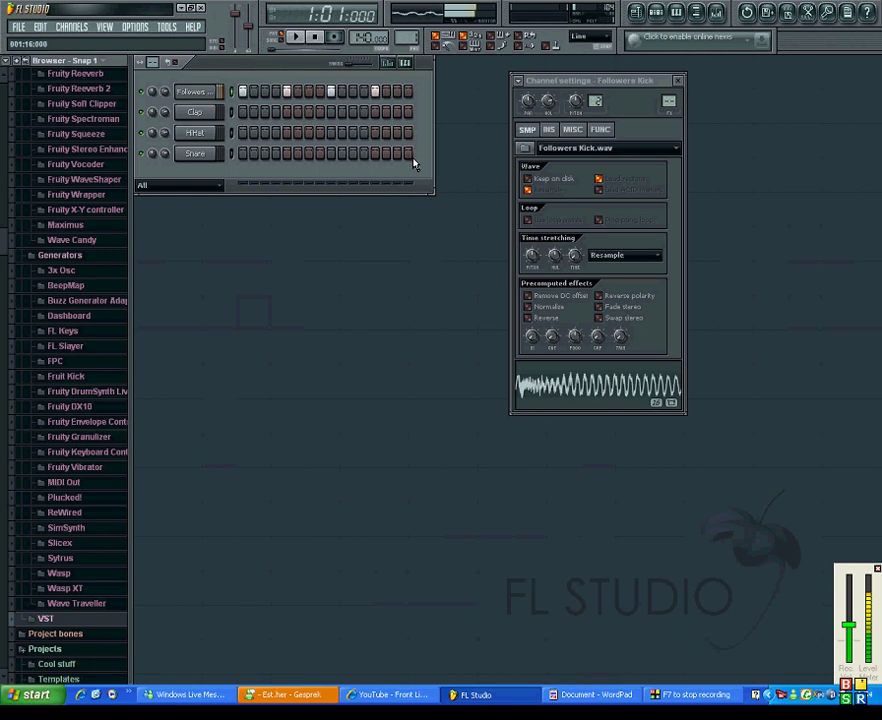
Step: Switch to WordPad and replace the followers kick caption with "its not horrible, i like the sound!"
left_click(596, 696)
left_click_drag(762, 156, 100, 104)
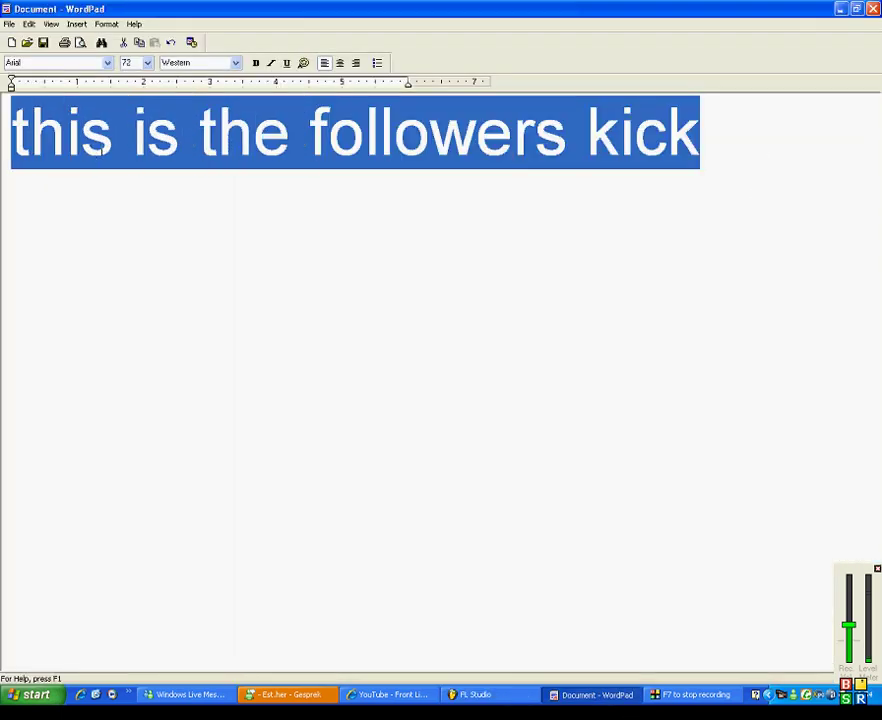
type("its no")
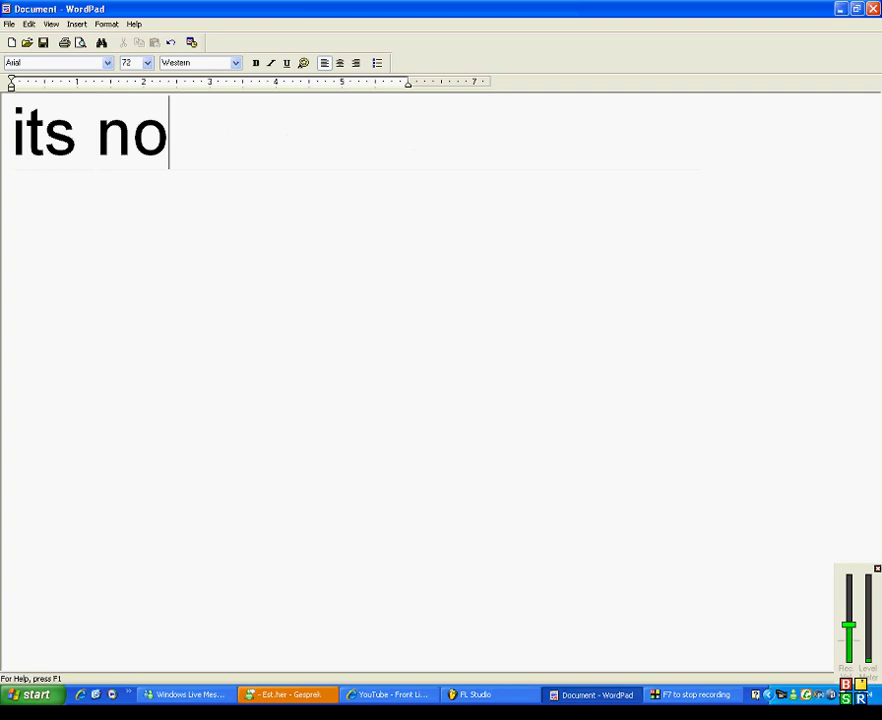
type("t horrible, ")
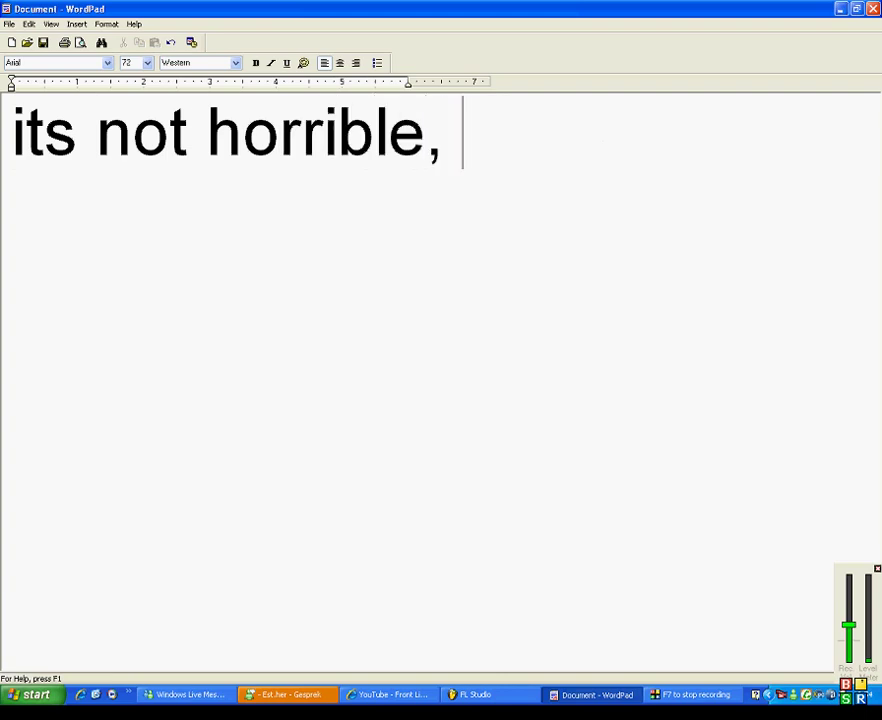
type("i like the")
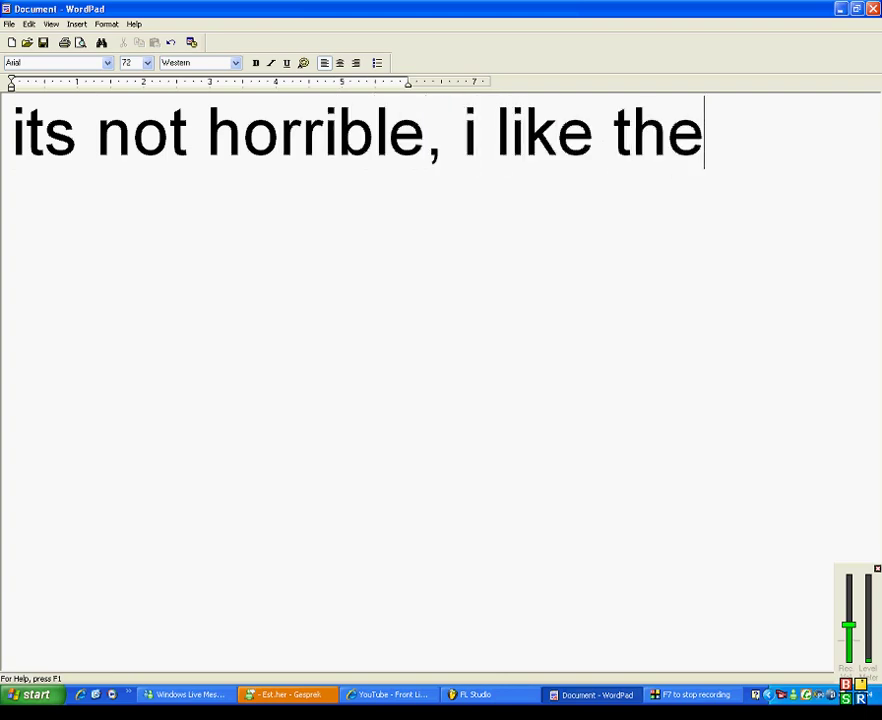
type(" sounds")
key("BackSpace")
type("!")
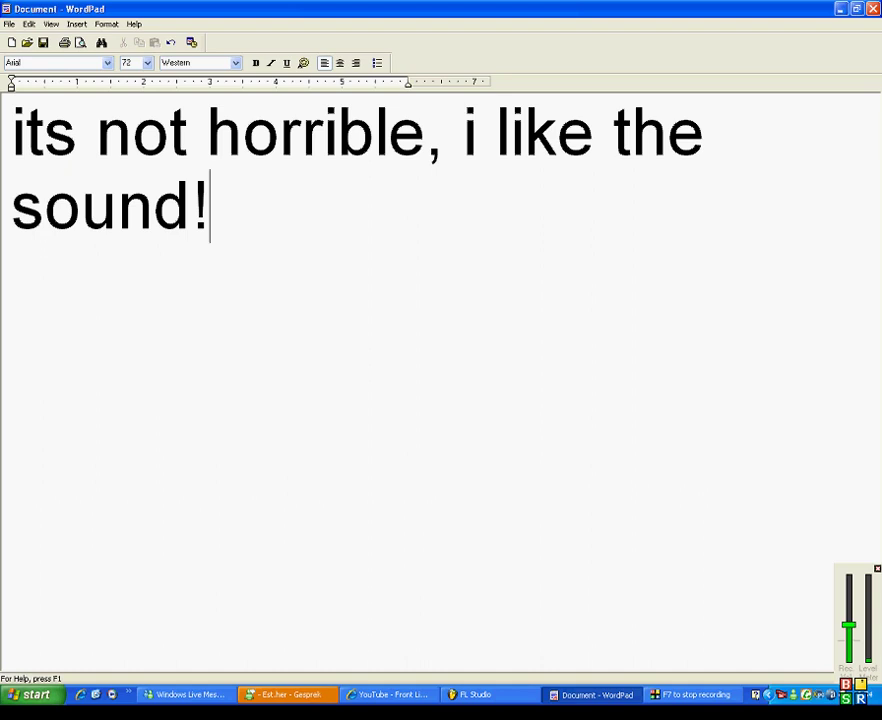
Step: Switch to FL Studio and load the Atrocitykick sample into the Followers Kick channel
left_click(455, 696)
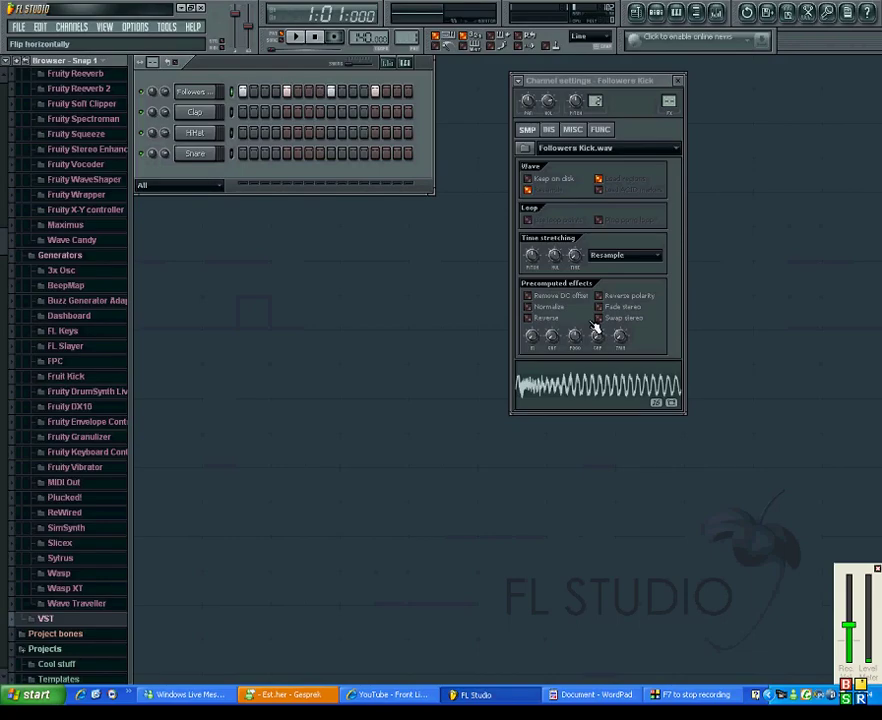
left_click(528, 150)
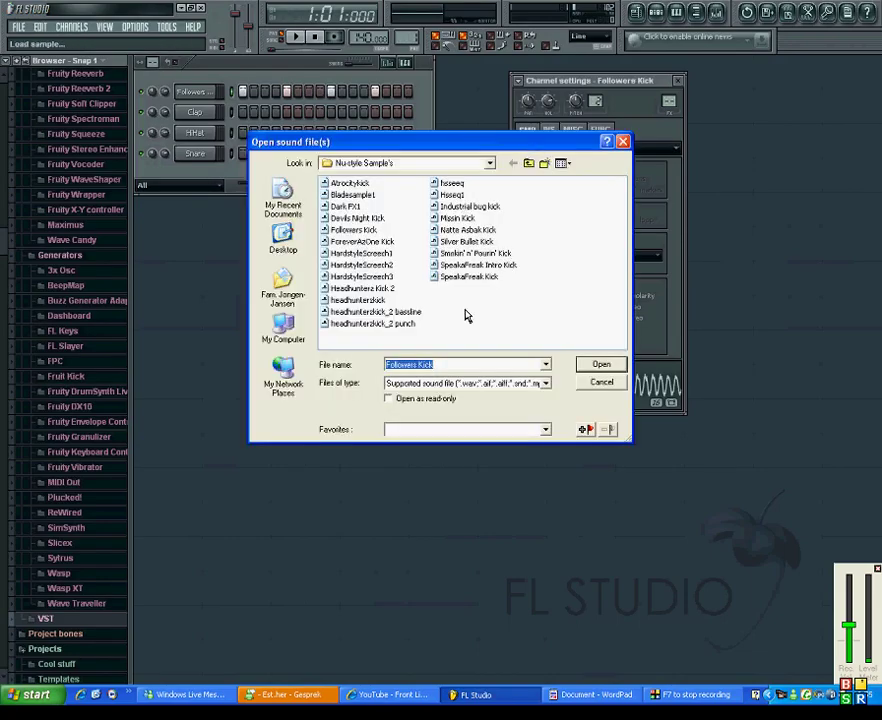
left_click(358, 183)
left_click(600, 365)
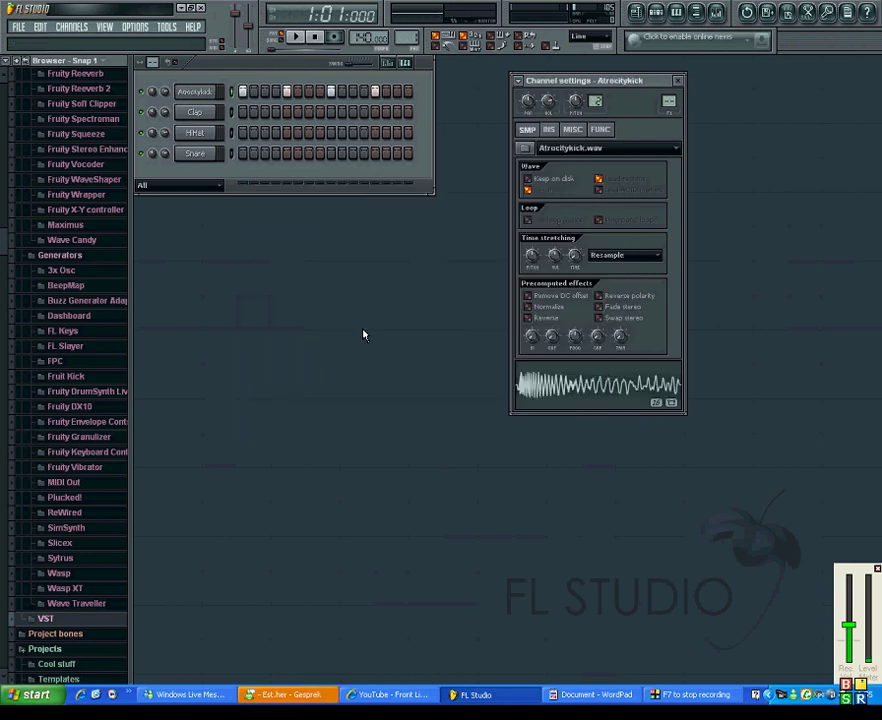
Step: Replace the WordPad caption with "the altrocity-kick" on two lines, and play the Atrocitykick pattern in FL Studio
key("alt+Tab")
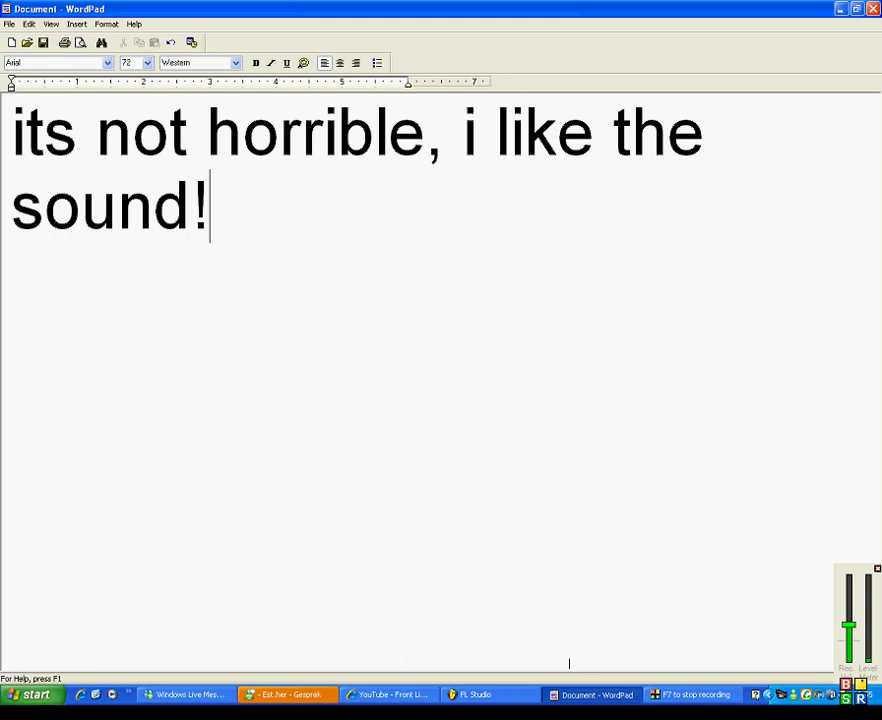
key("ctrl+a")
type("the")
key("Return")
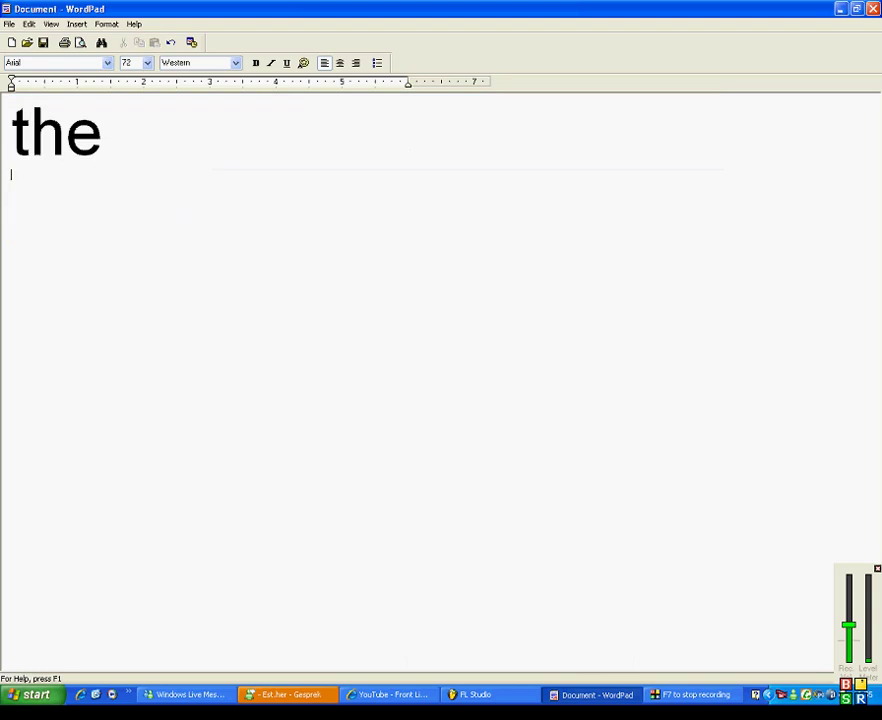
type("altrocity")
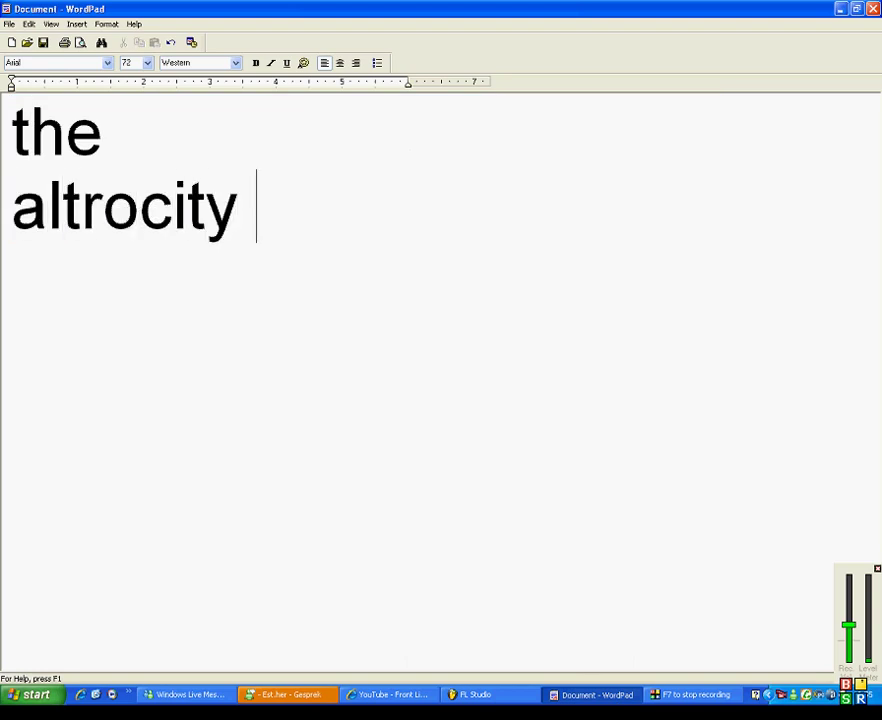
key("BackSpace")
type("-k")
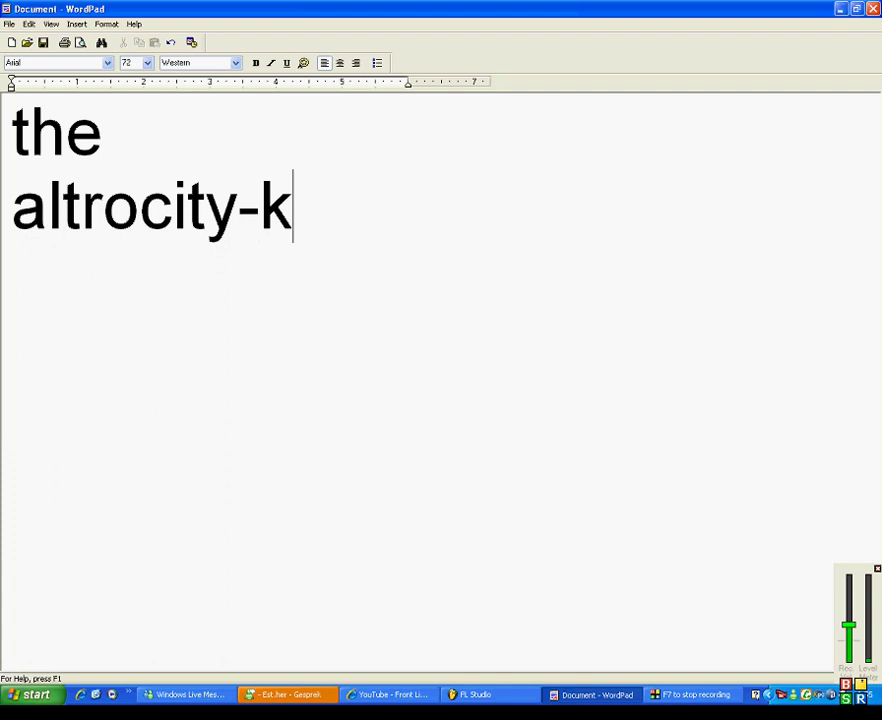
type("ick")
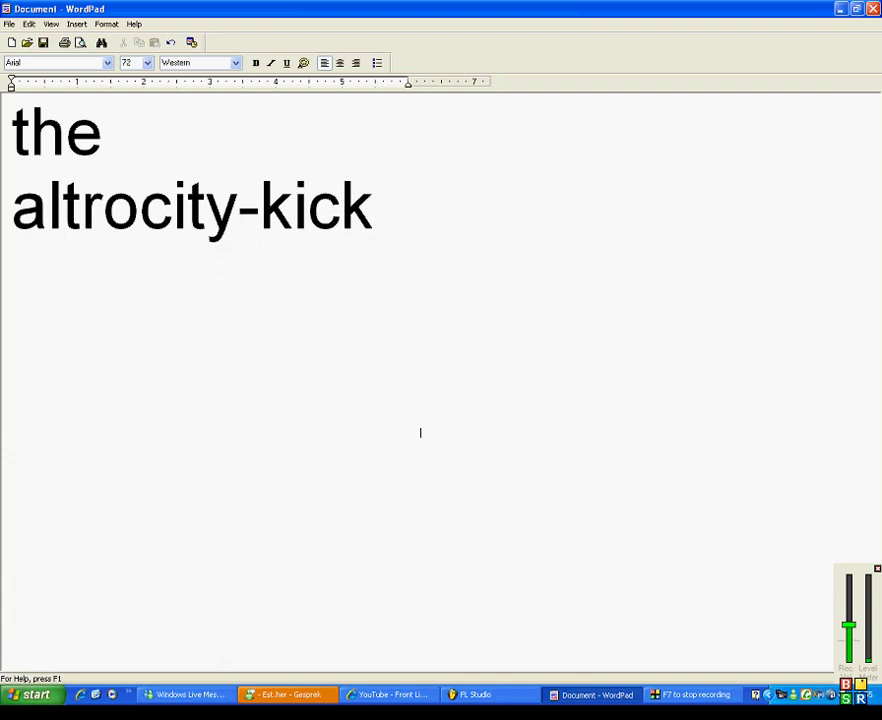
left_click(521, 698)
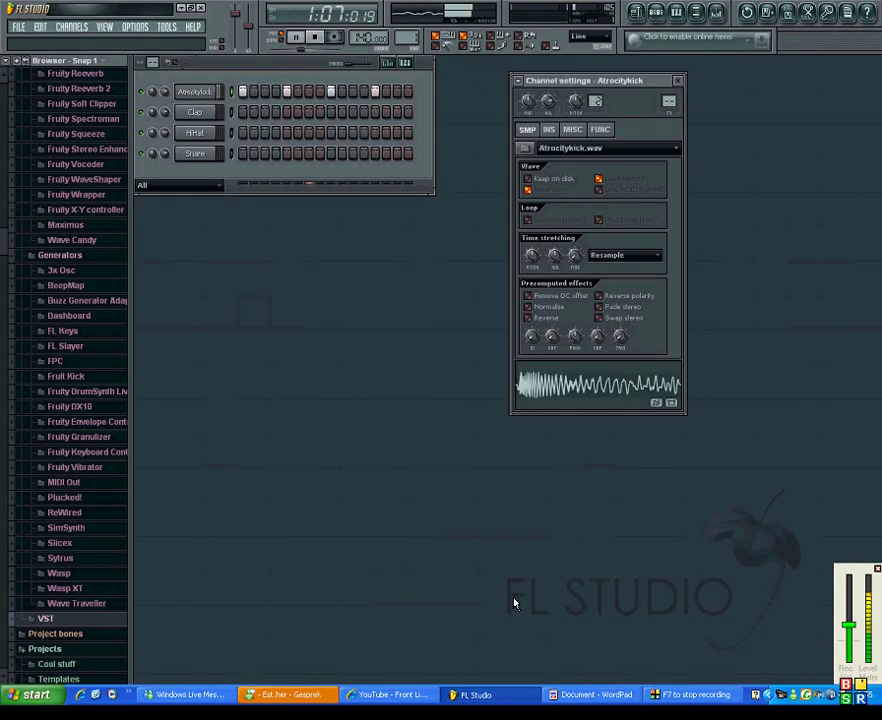
Step: Switch to WordPad and replace the altrocity-kick caption with "its like a basic kick"
left_click(561, 687)
left_click_drag(374, 210, 80, 137)
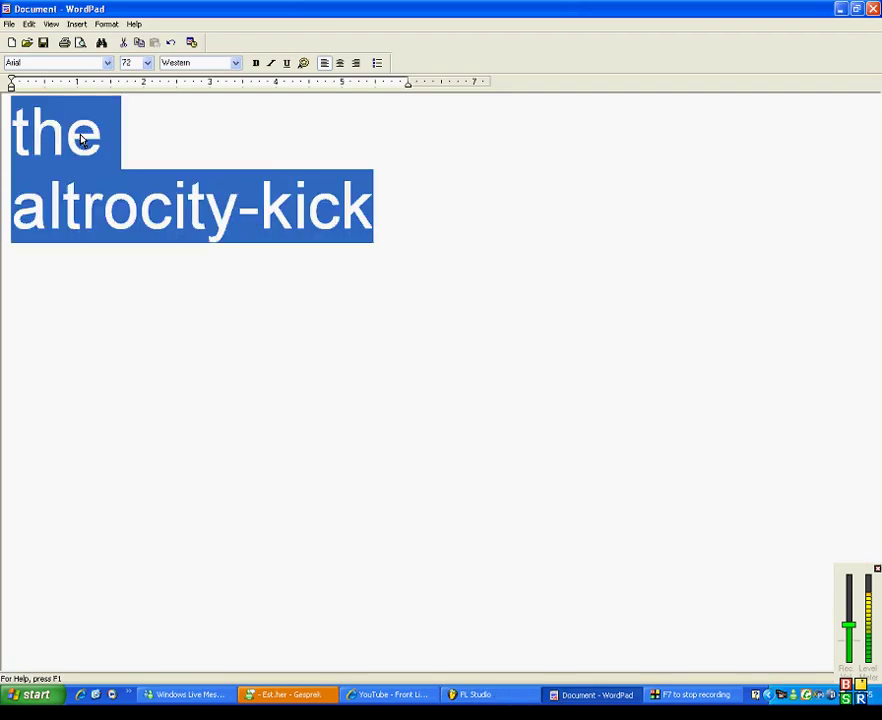
type("its ")
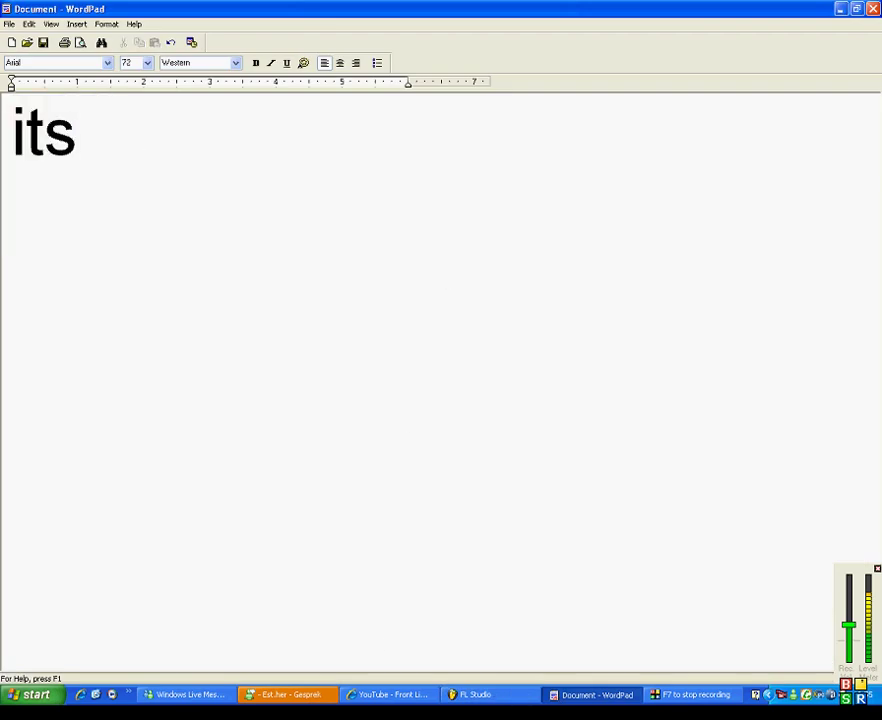
type("like a ")
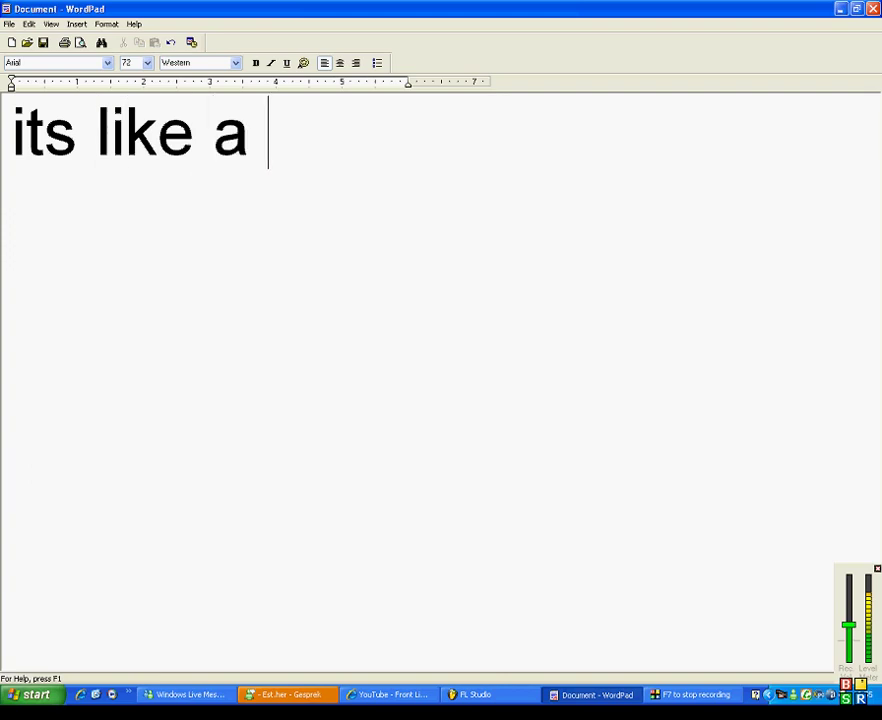
type("basic kci")
key("BackSpace")
key("BackSpace")
type("kcik")
key("BackSpace")
key("BackSpace")
key("BackSpace")
type("ic kic")
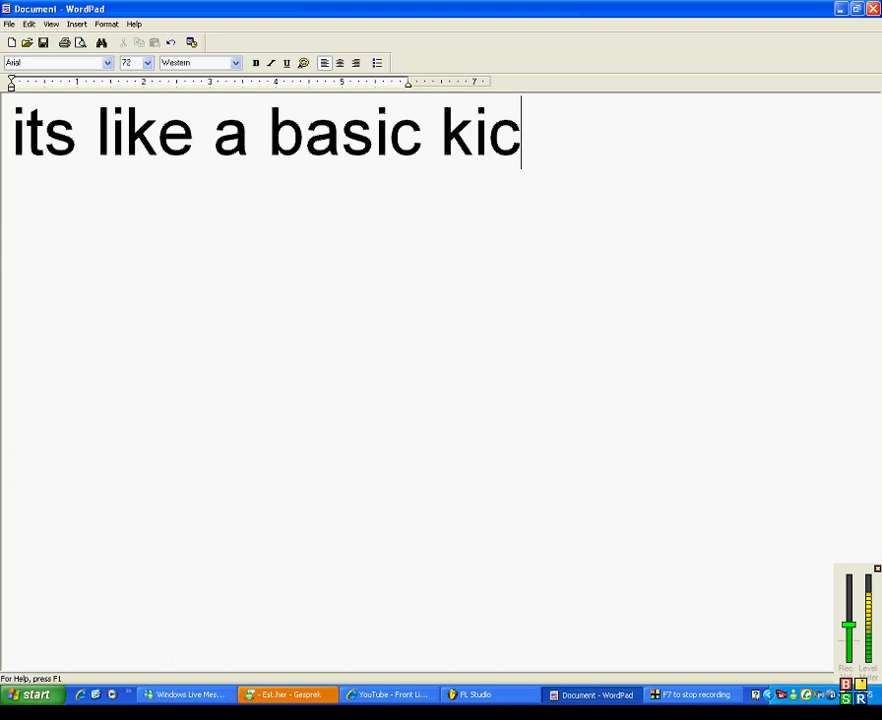
type("k")
Step: Switch to FL Studio, try extra Atrocitykick hits on the last steps of the pattern, clear them, and stop playback
left_click(512, 706)
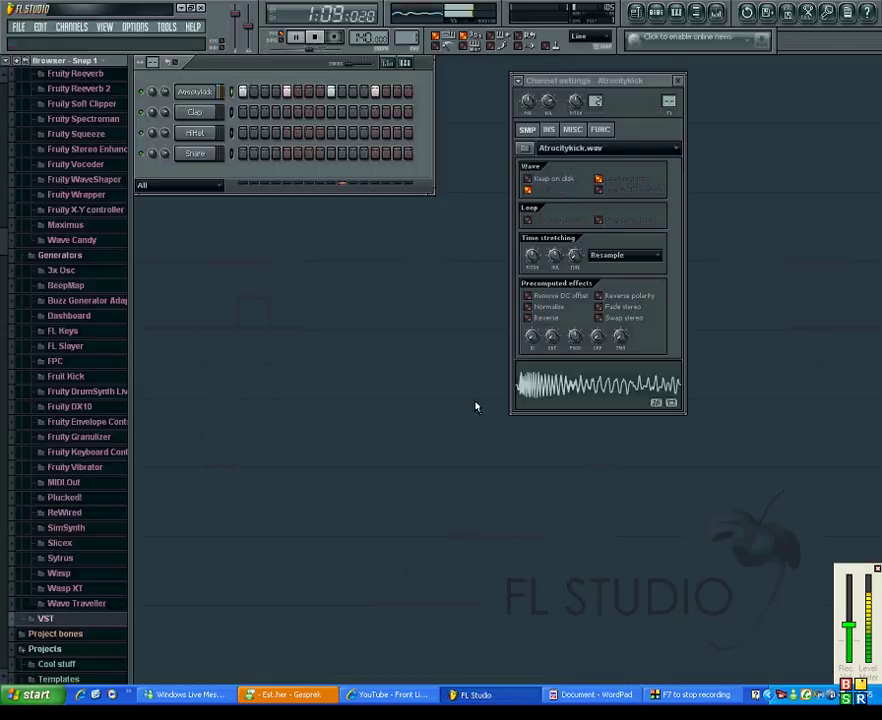
left_click(386, 91)
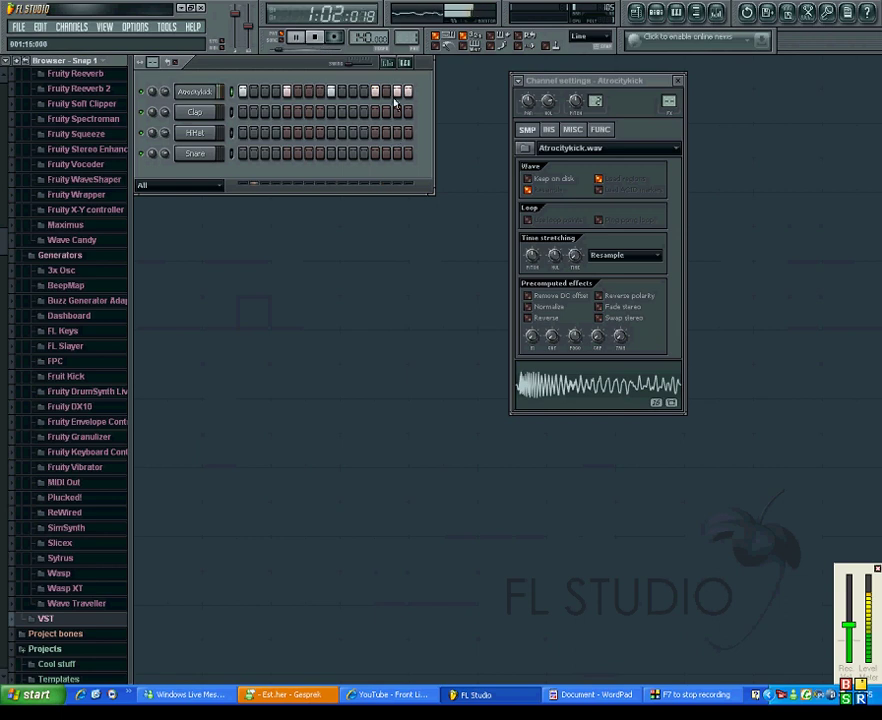
left_click(408, 91)
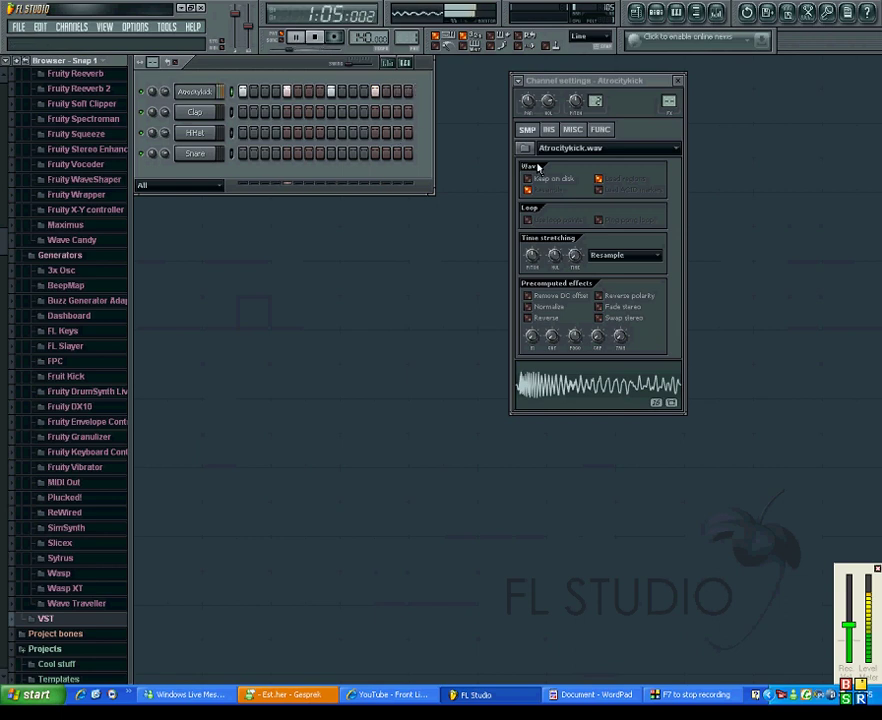
key("space")
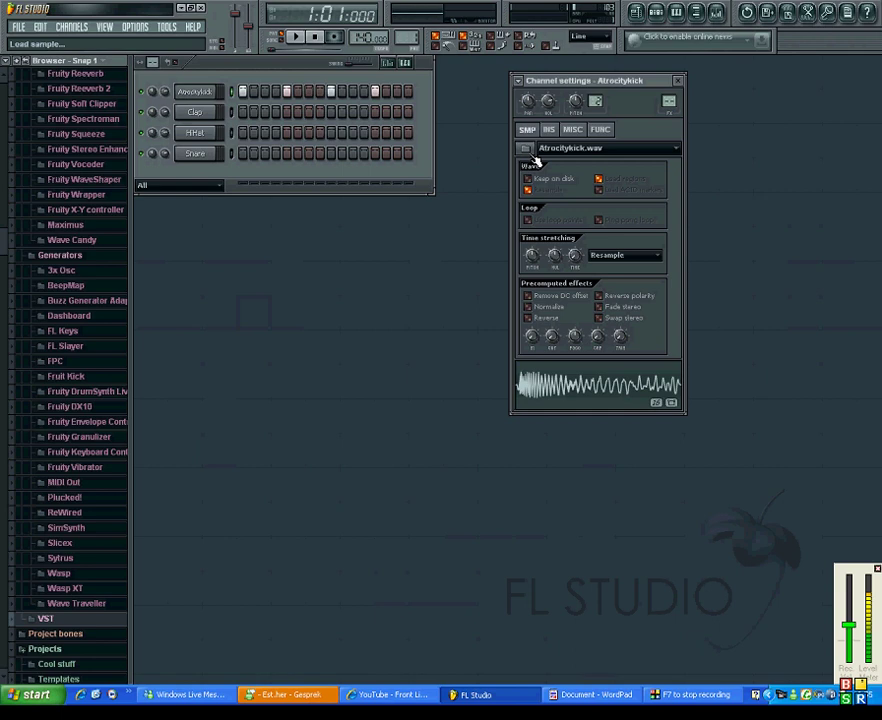
Step: Preview the Smokin' n' Pourin' Kick, load the Silver Bullet Kick sample into the Atrocitykick channel, and play it
left_click(527, 150)
left_click(466, 253)
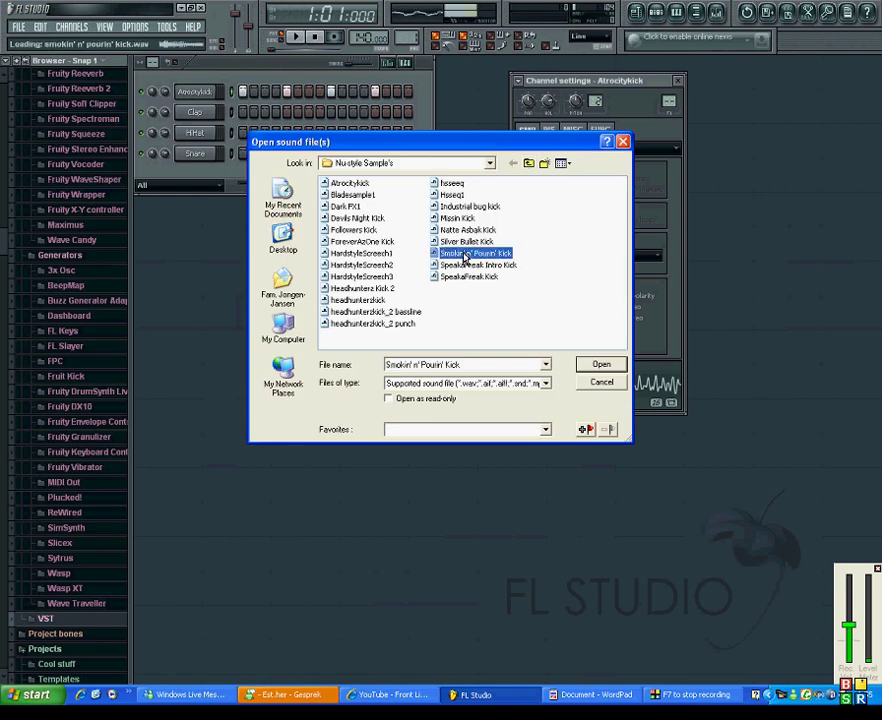
left_click(466, 242)
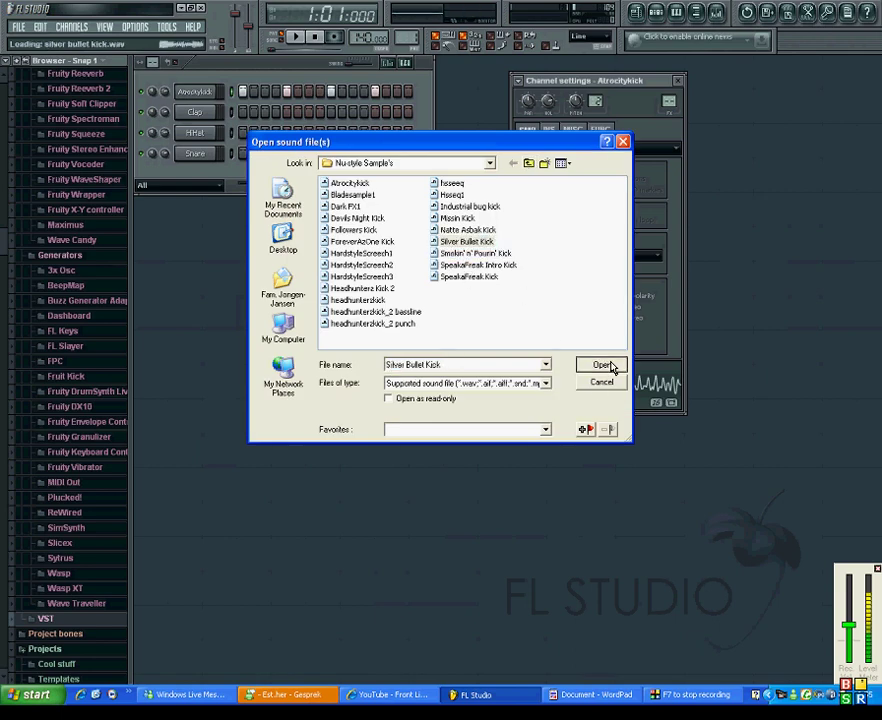
left_click(610, 364)
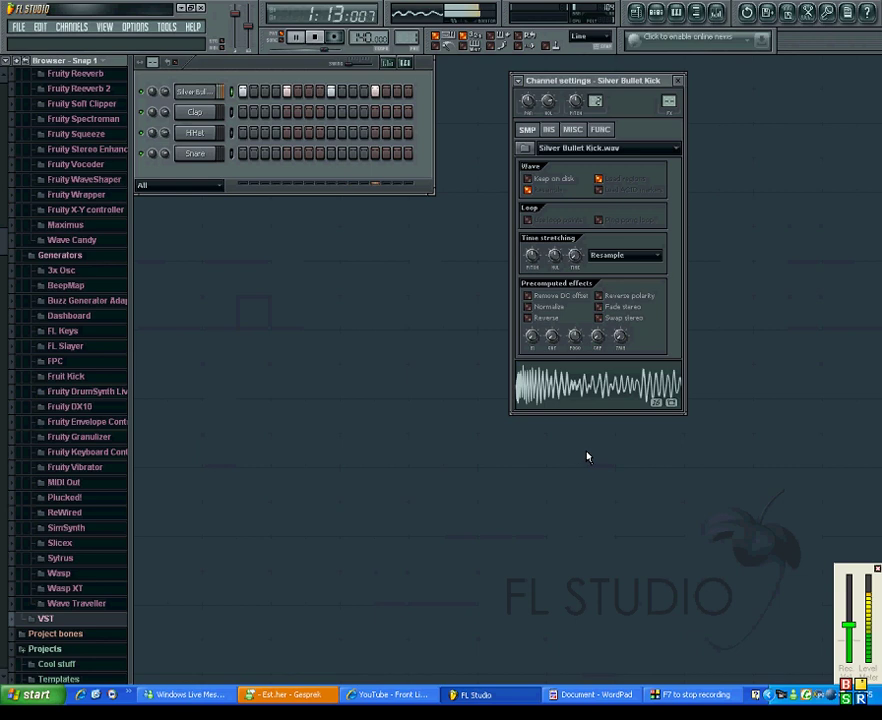
Step: Switch to WordPad and replace the basic kick caption with "silverbullet kick"
left_click(580, 698)
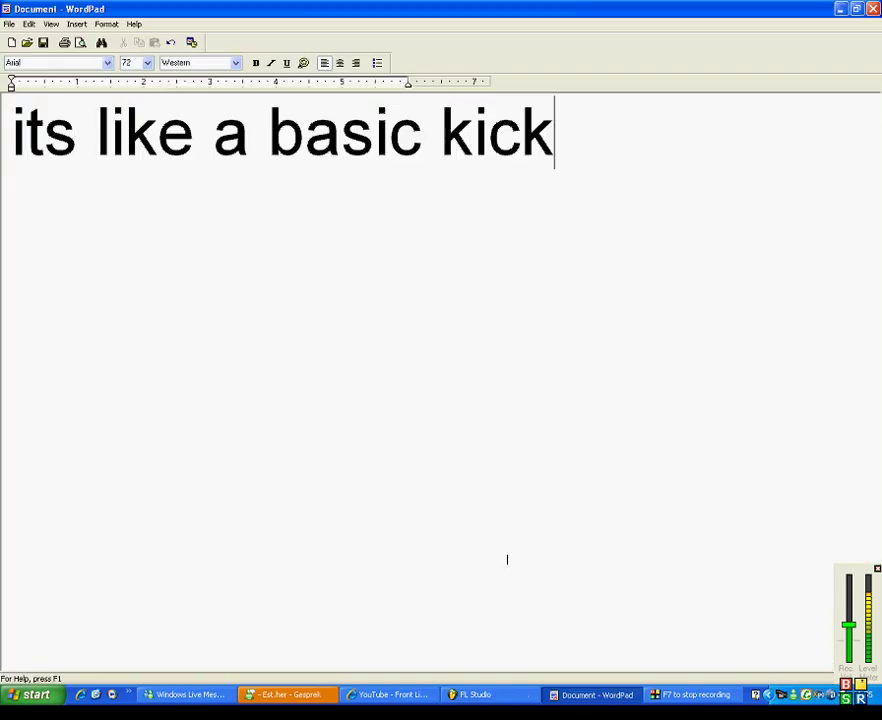
left_click_drag(599, 191, 39, 189)
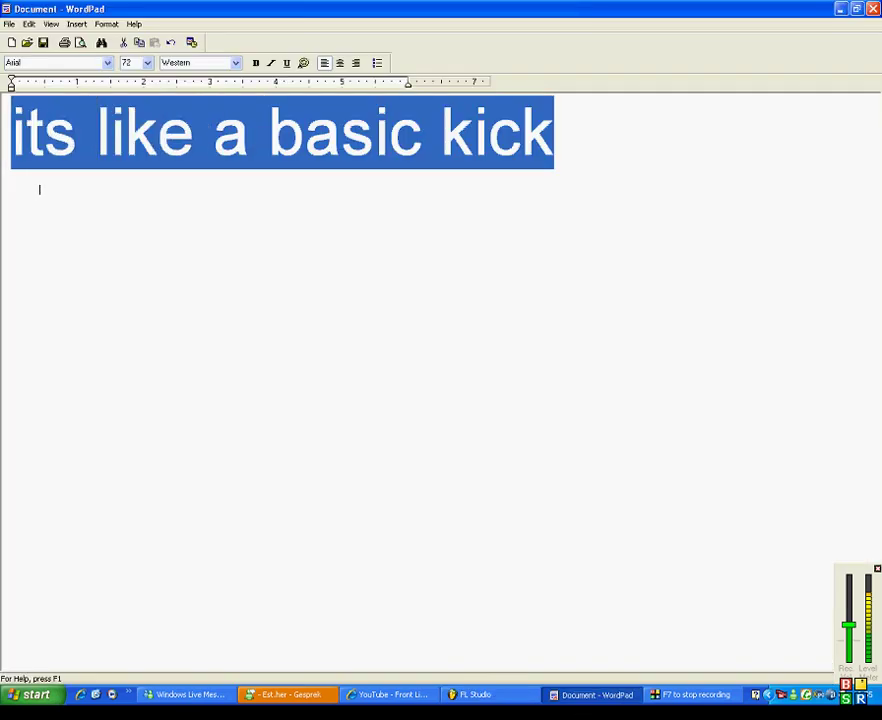
type("silverbullet kick")
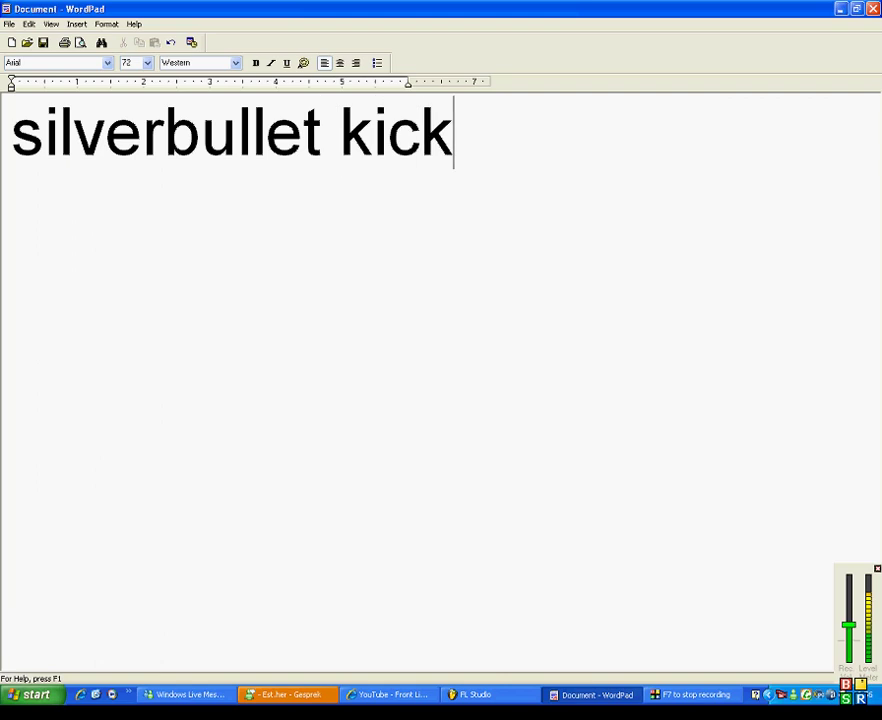
Step: Delete the entire silverbullet kick caption
key("BackSpace")
key("BackSpace")
key("BackSpace")
key("BackSpace")
key("BackSpace")
key("BackSpace")
key("BackSpace")
key("BackSpace")
key("BackSpace")
key("BackSpace")
key("BackSpace")
key("BackSpace")
key("BackSpace")
key("BackSpace")
key("BackSpace")
key("BackSpace")
key("BackSpace")
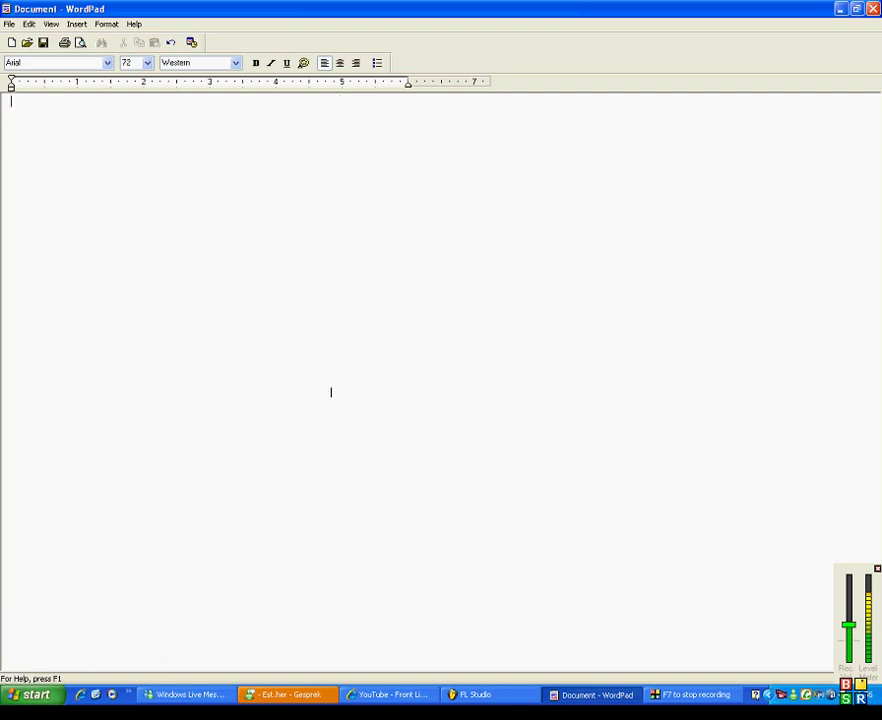
Step: Switch to FL Studio, try extra Silver Bullet Kick hits on the last three steps, clear them, and stop playback
left_click(487, 701)
left_click(397, 91)
left_click(408, 92)
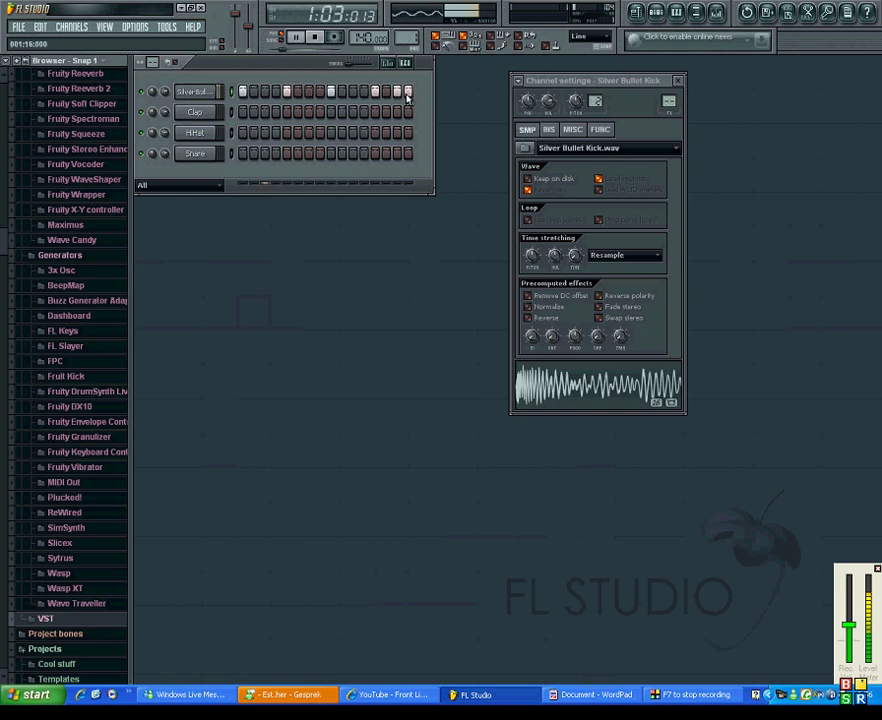
left_click(387, 93)
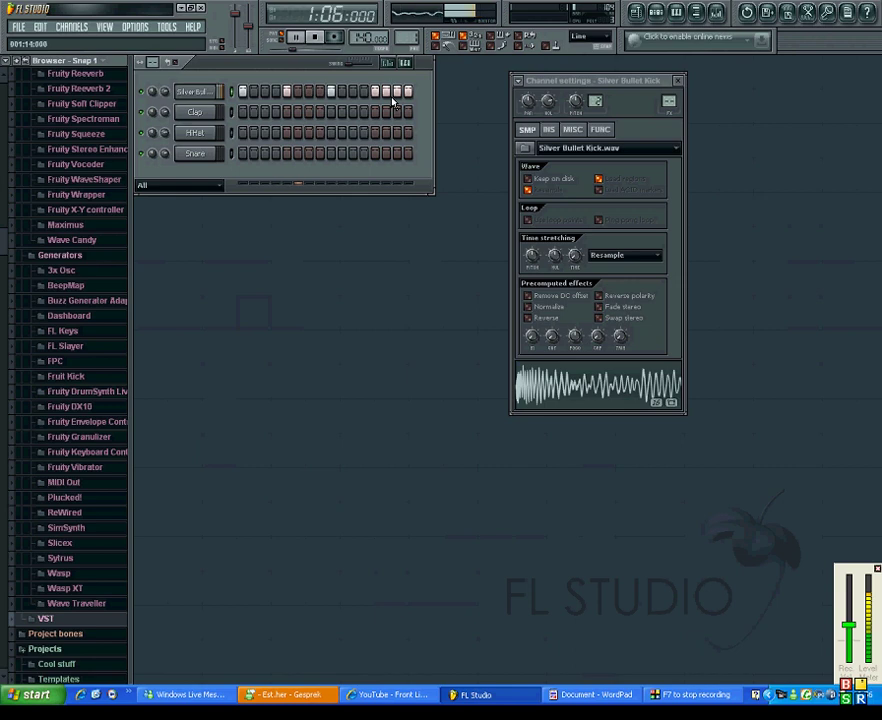
left_click(386, 92)
left_click(397, 92)
left_click(408, 92)
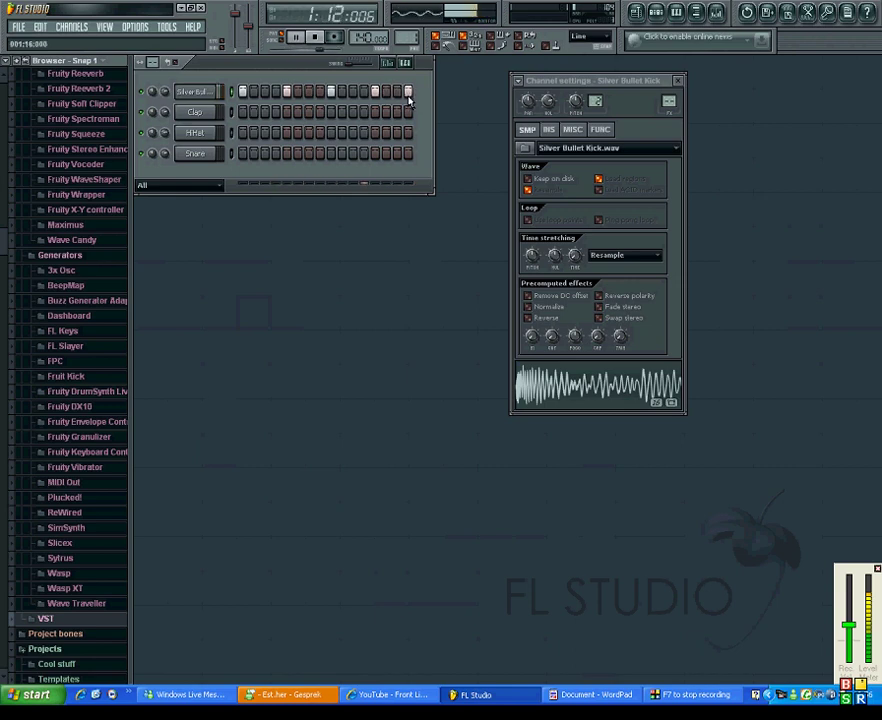
key("space")
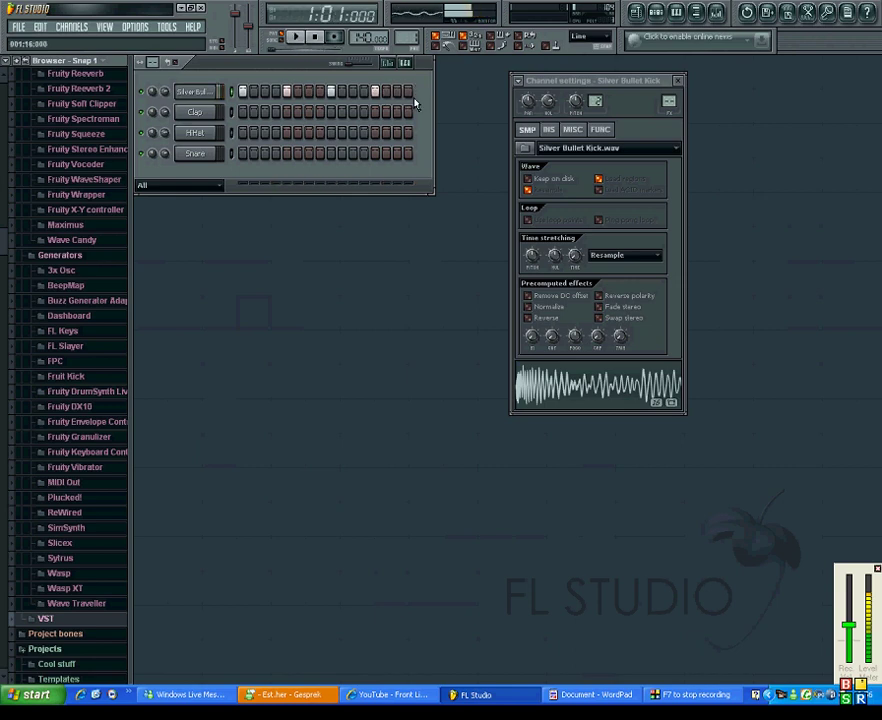
Step: Load the Headhunterz Kick 2 sample into the Silver Bullet Kick channel
left_click(524, 148)
left_click(375, 288)
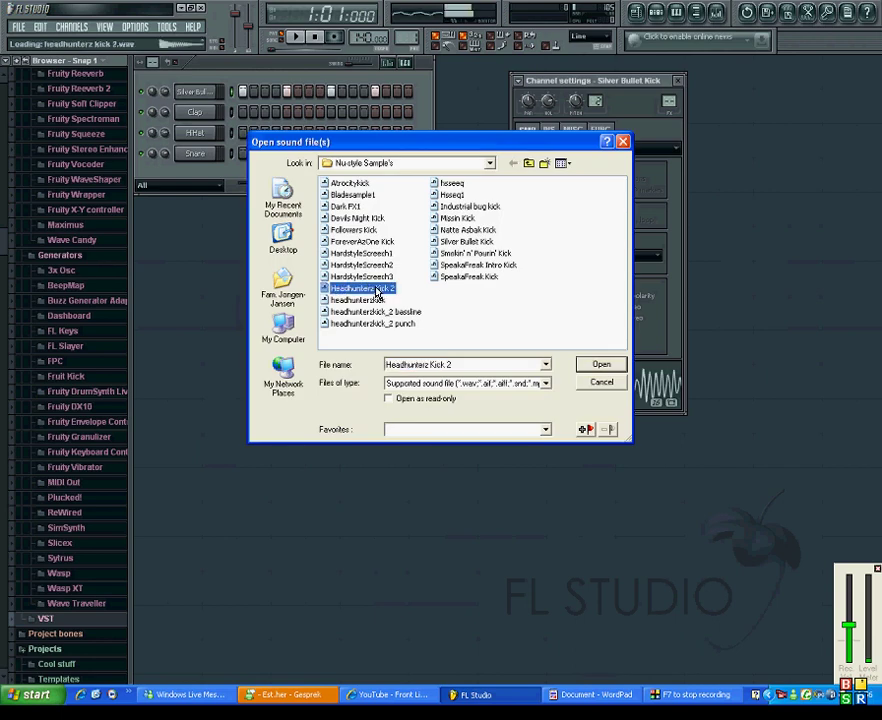
left_click(614, 364)
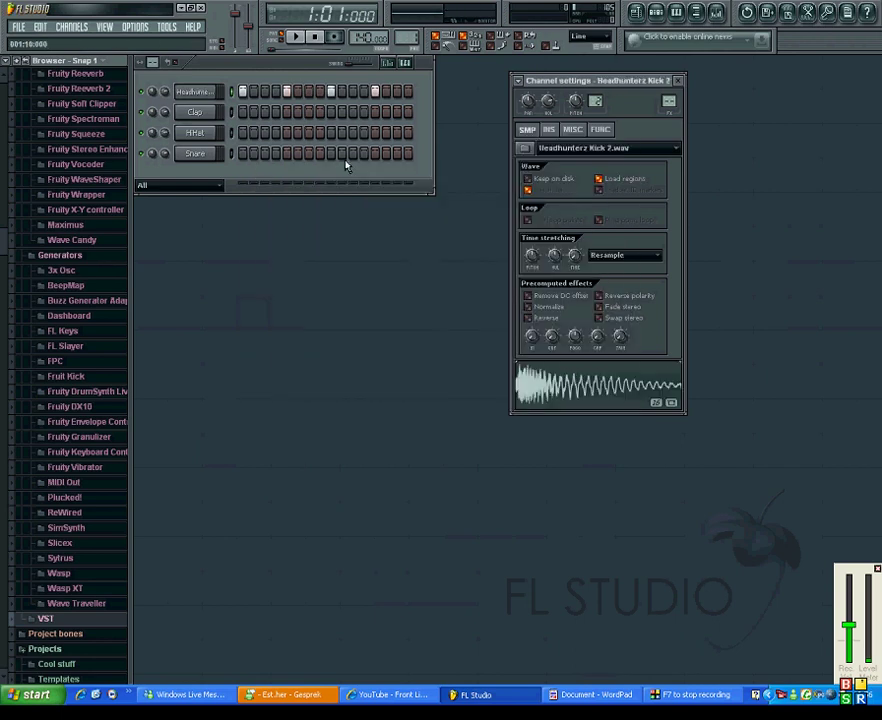
Step: Switch to WordPad and write the caption "headhunterz kick second!!" in the empty document
left_click(608, 698)
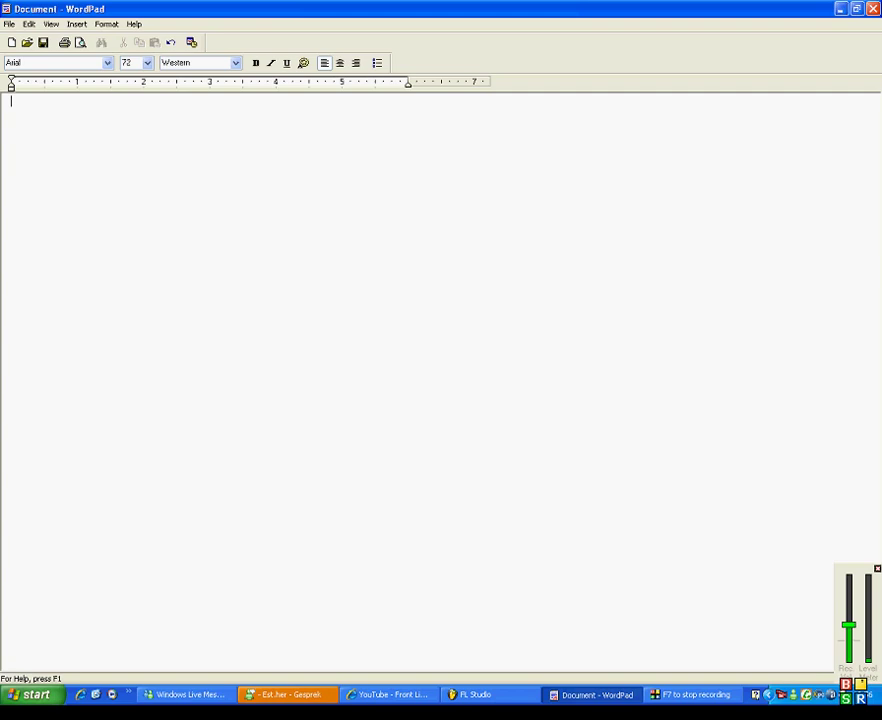
type("headhunterz kick second")
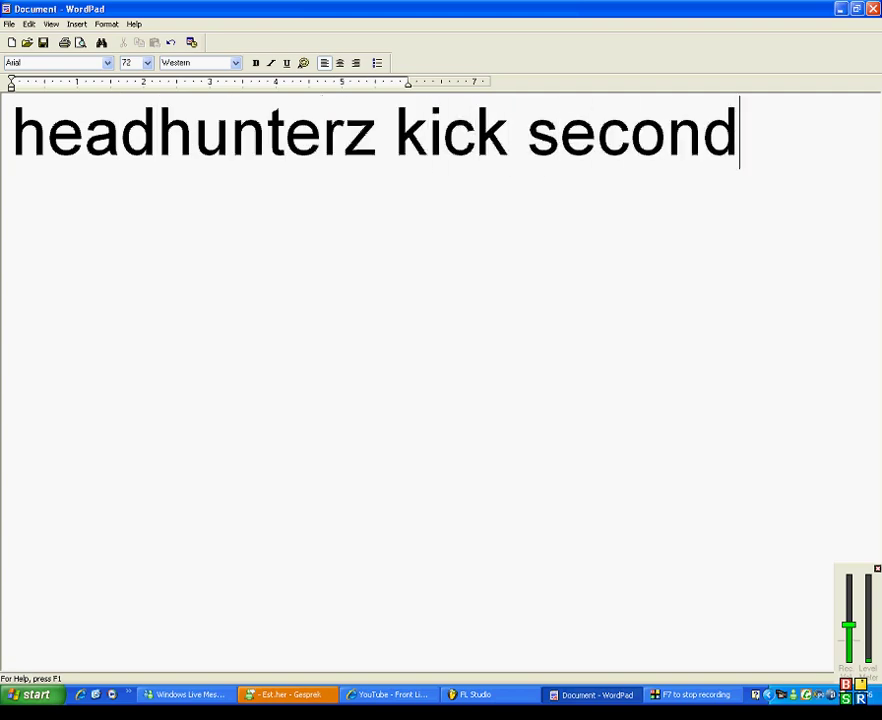
type("!!")
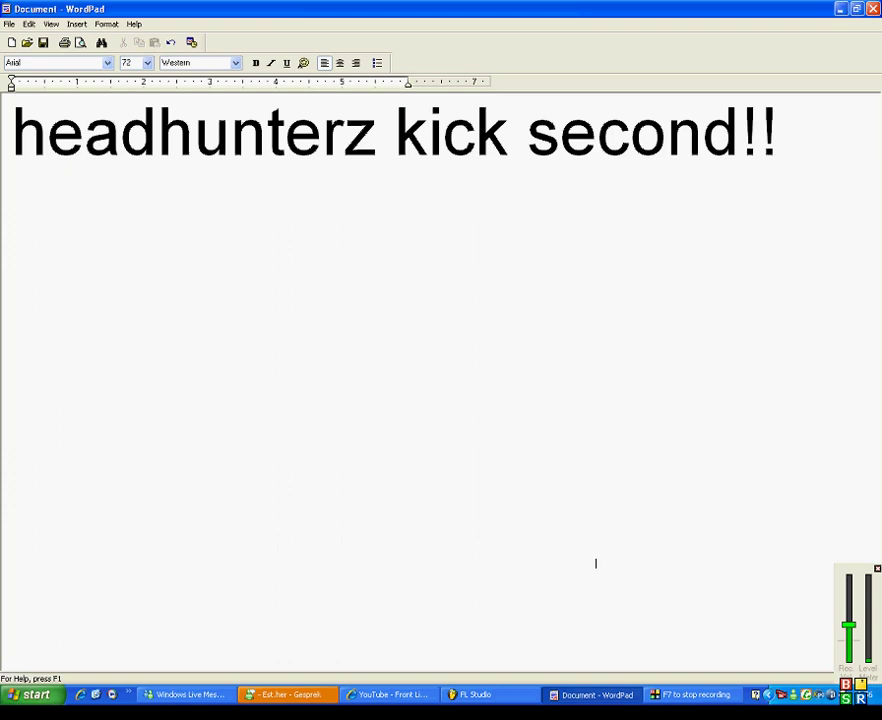
Step: Switch to FL Studio and try extra Headhunterz Kick 2 hits on the last two steps during playback
left_click(468, 694)
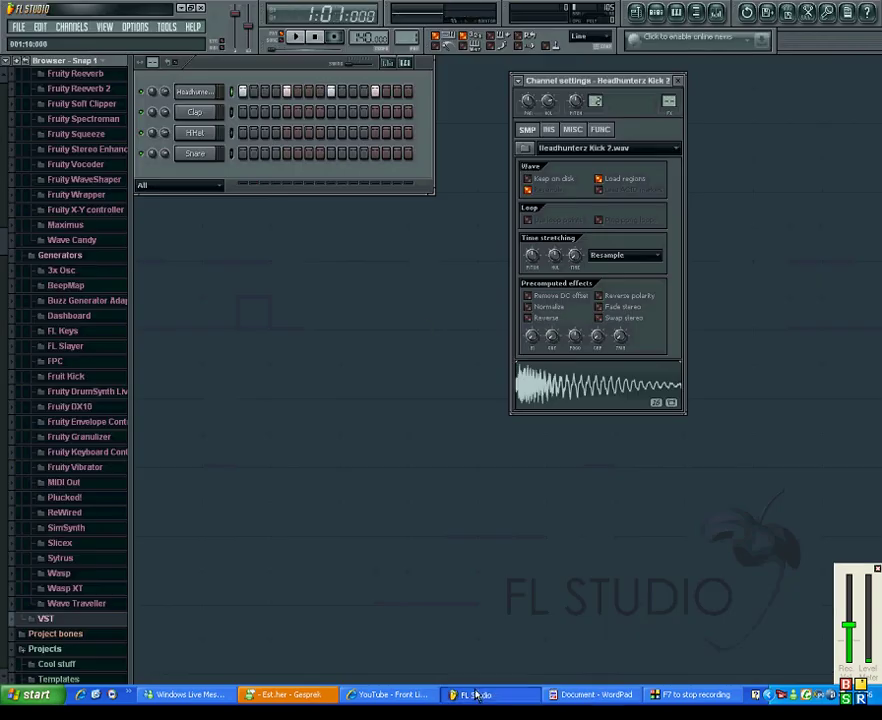
left_click(408, 92)
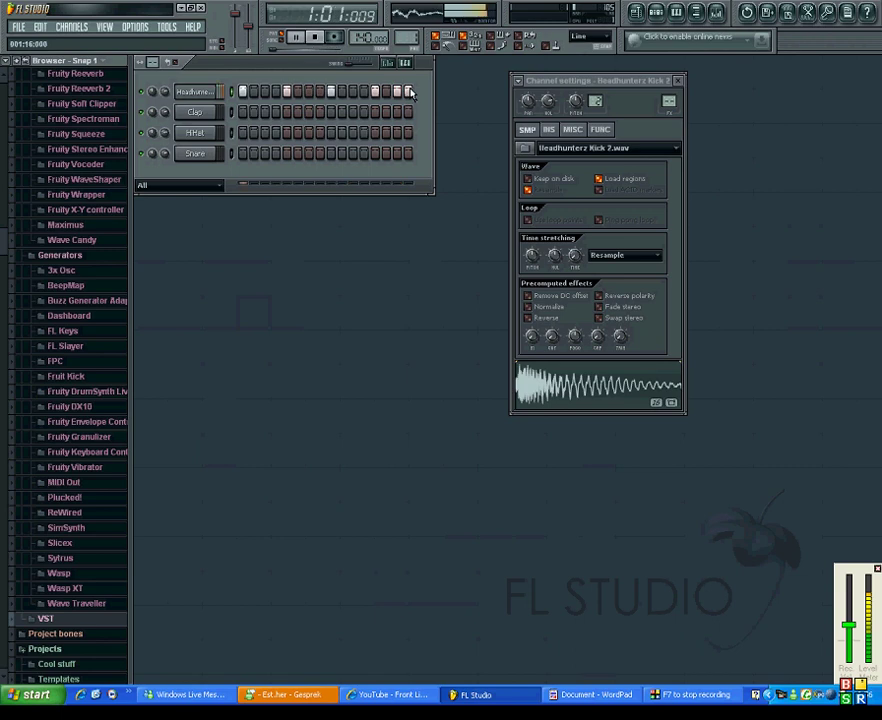
Step: Switch to WordPad and replace the headhunterz kick caption with "i have it on 140 bpm"
left_click(578, 694)
left_click_drag(779, 124, 130, 140)
key("BackSpace")
type("i have it on 1")
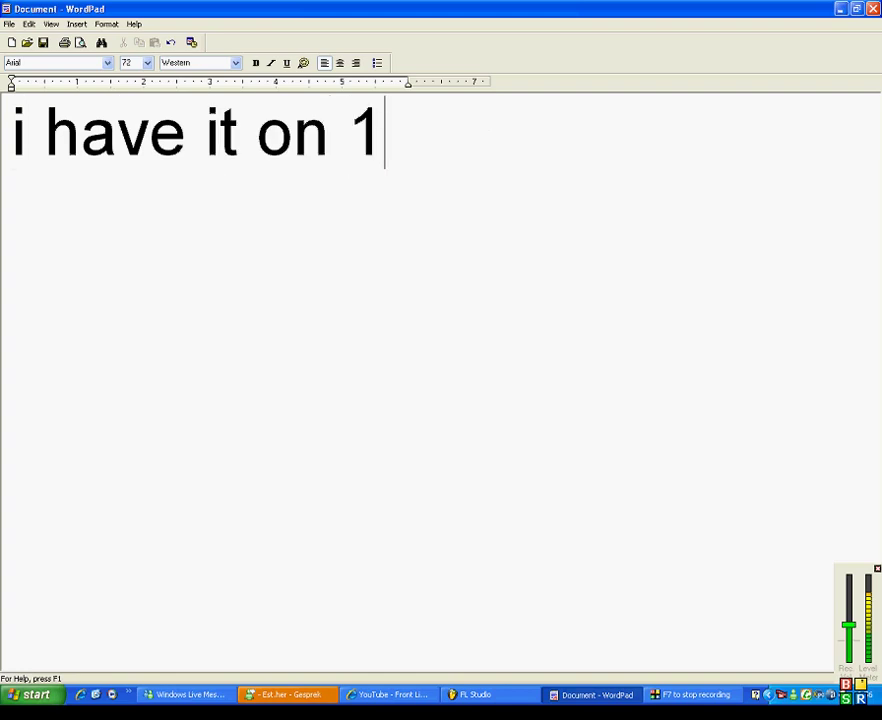
type("40 bpm")
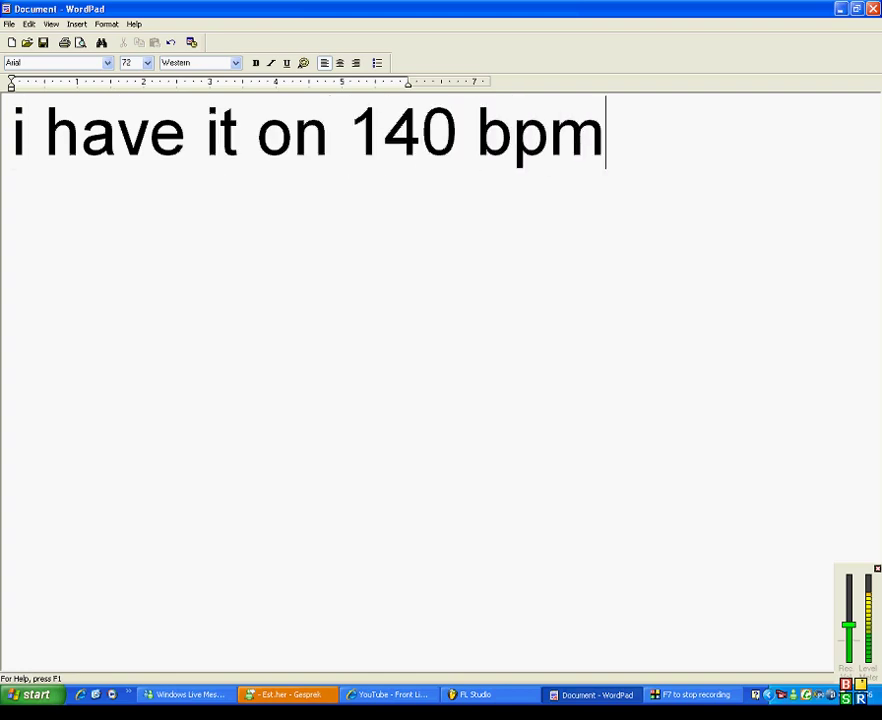
Step: Extend the tempo caption with ",, i put it to 150 now"
type(",, i set it")
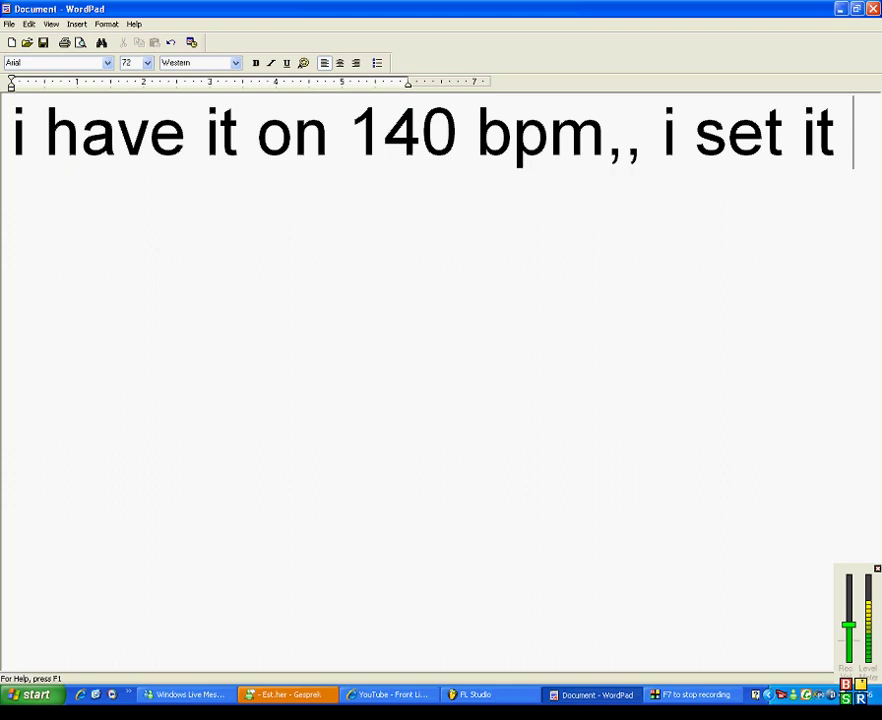
key("BackSpace")
key("BackSpace")
key("BackSpace")
key("BackSpace")
key("BackSpace")
key("BackSpace")
key("BackSpace")
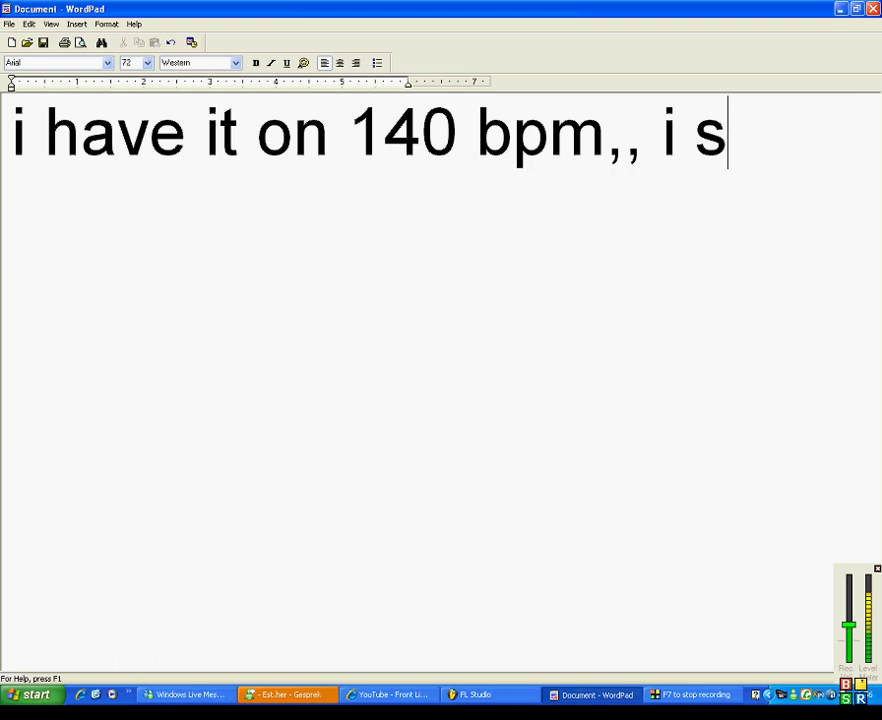
type("put it to ")
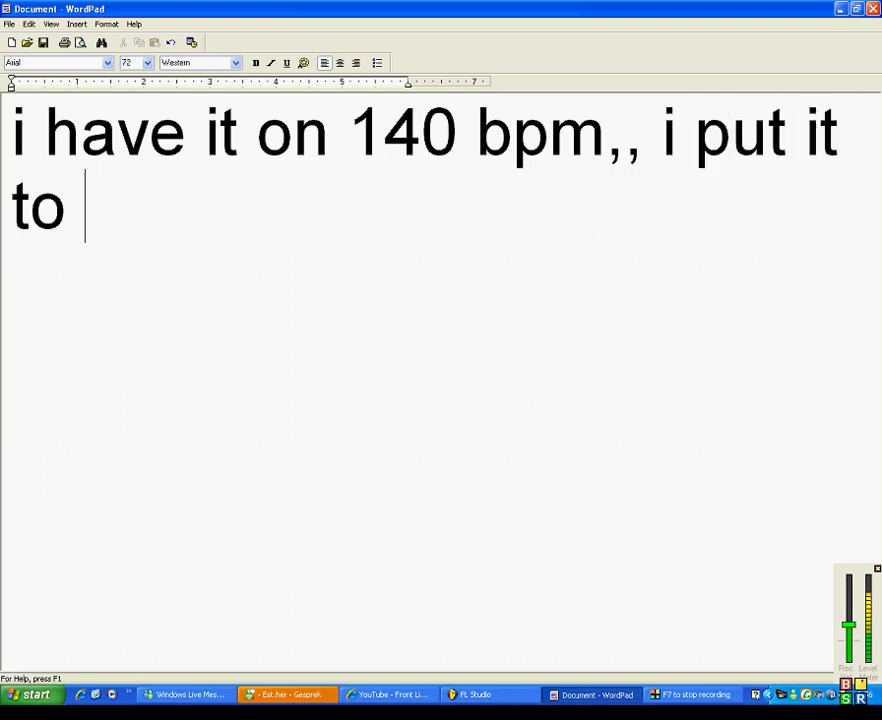
type("150 now")
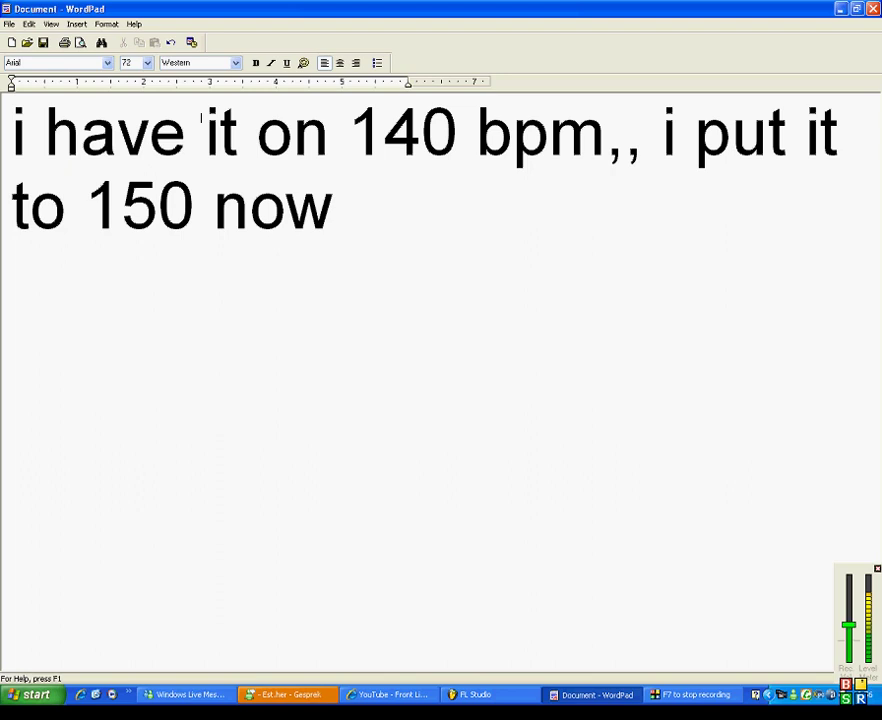
Step: Switch to FL Studio, try the kick pattern at 150 BPM, return the tempo to 140 BPM, and stop playback
left_click(470, 694)
left_click_drag(365, 37, 365, 34)
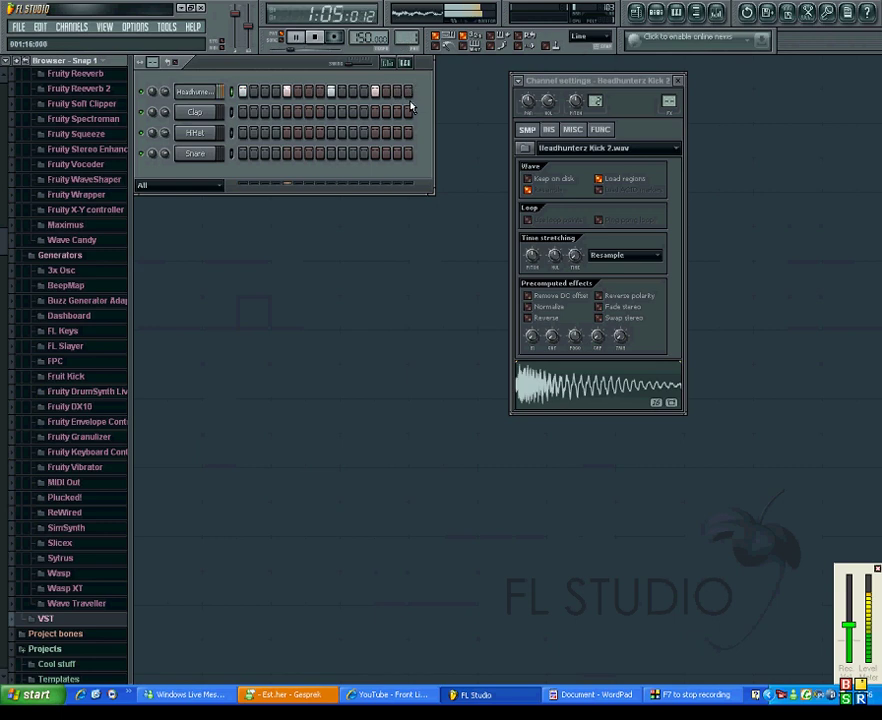
left_click_drag(365, 37, 363, 37)
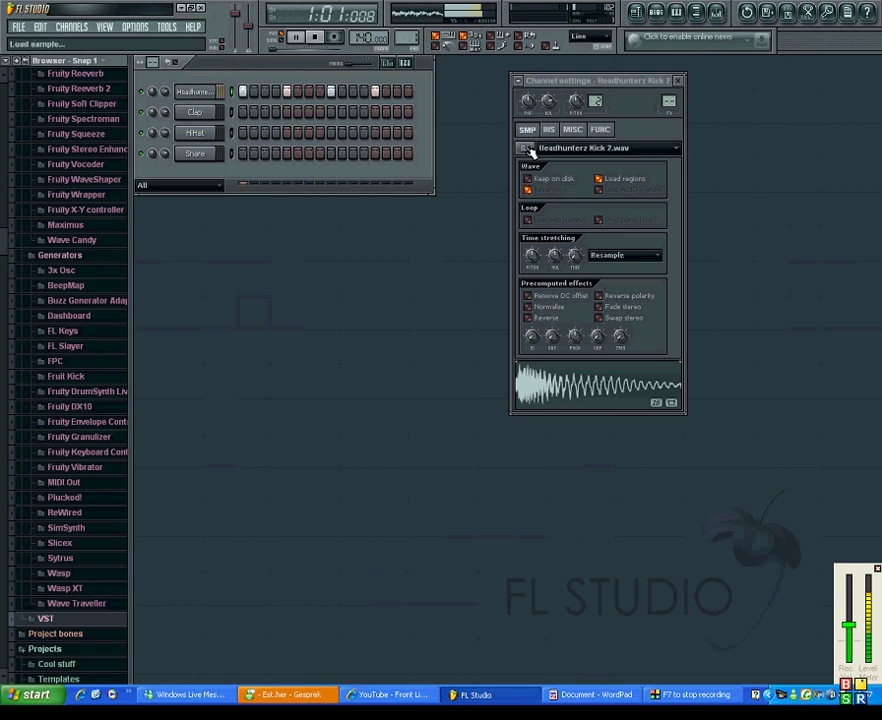
key("space")
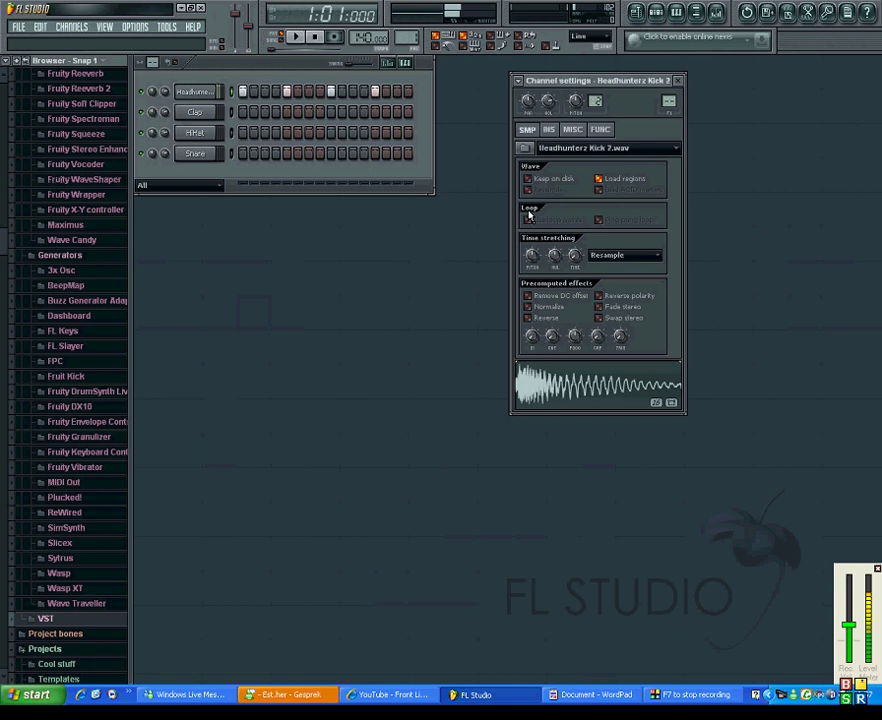
Step: Load the Devils Night Kick sample from the Nu-style Sample's folder into the Headhunterz Kick 2 channel
left_click(524, 148)
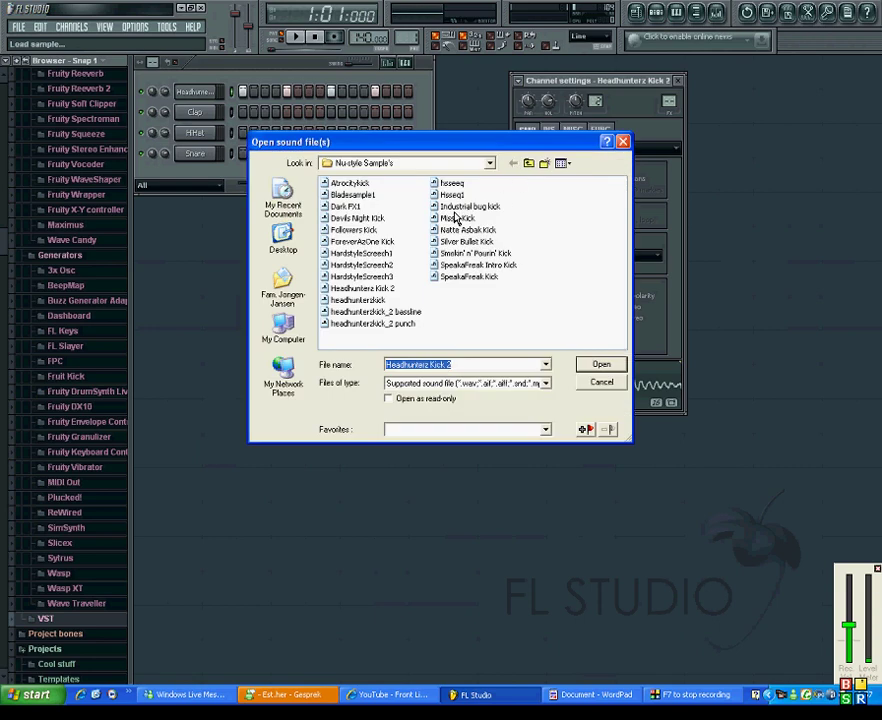
left_click(350, 231)
left_click(356, 219)
double_click(358, 217)
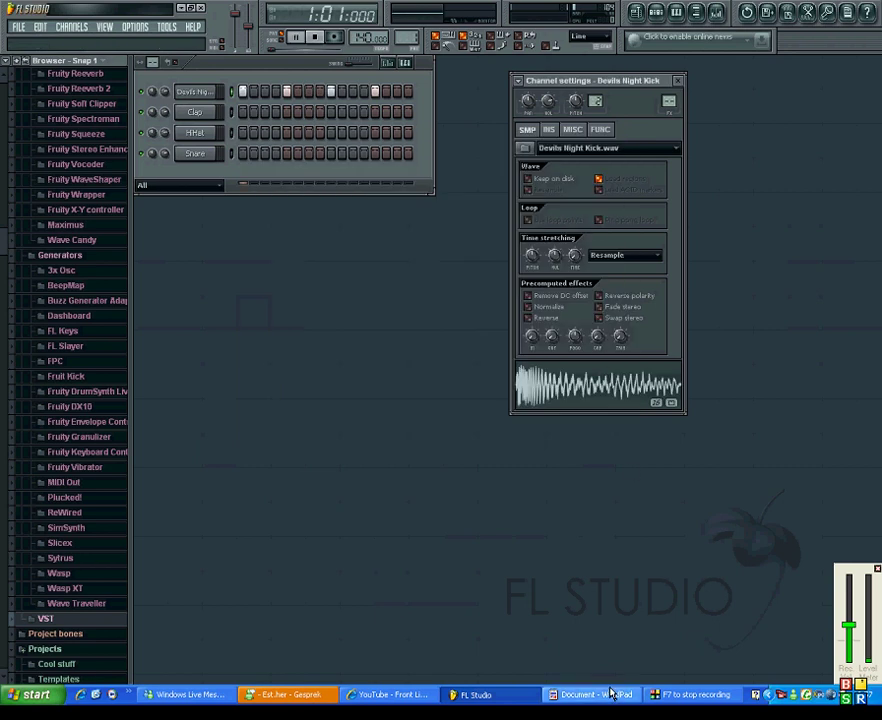
Step: Switch to WordPad and replace the tempo caption with "devils night kick"
left_click(612, 693)
left_click_drag(427, 250, 24, 130)
left_click(8, 120)
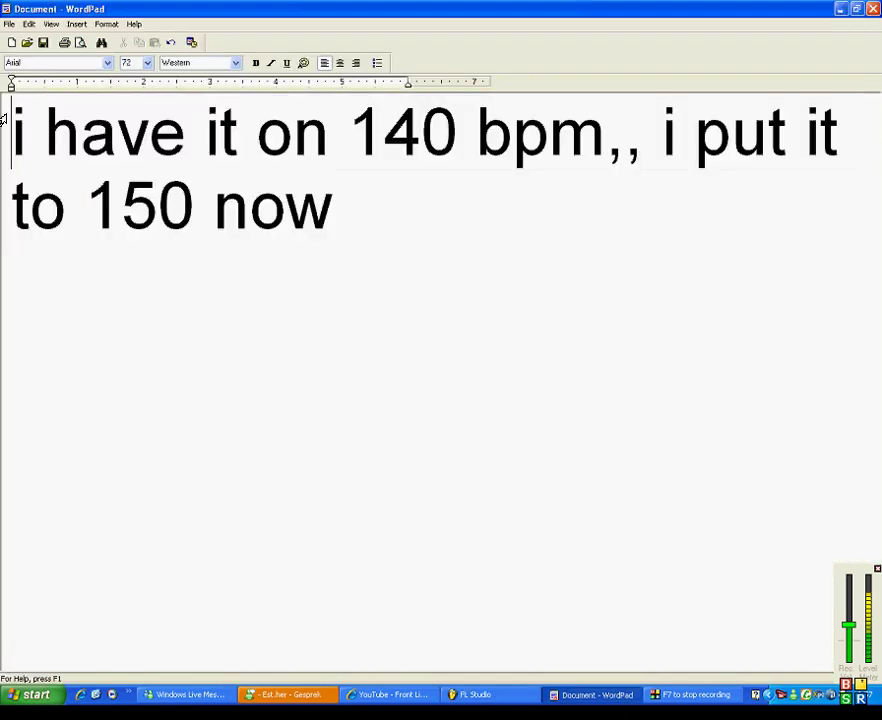
left_click_drag(364, 219, 24, 138)
type("de")
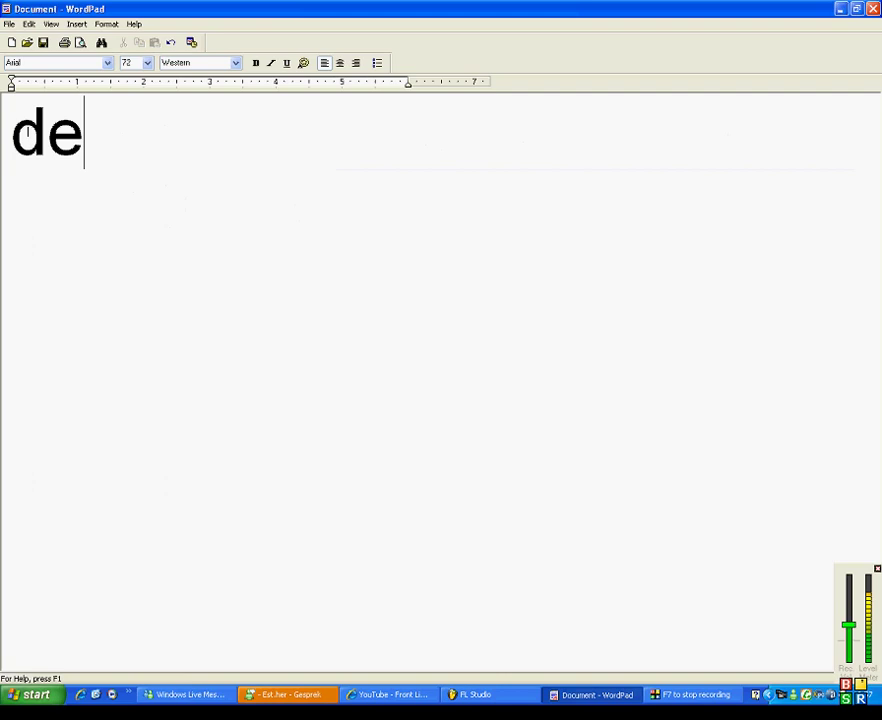
type("vils nigh")
key("BackSpace")
key("BackSpace")
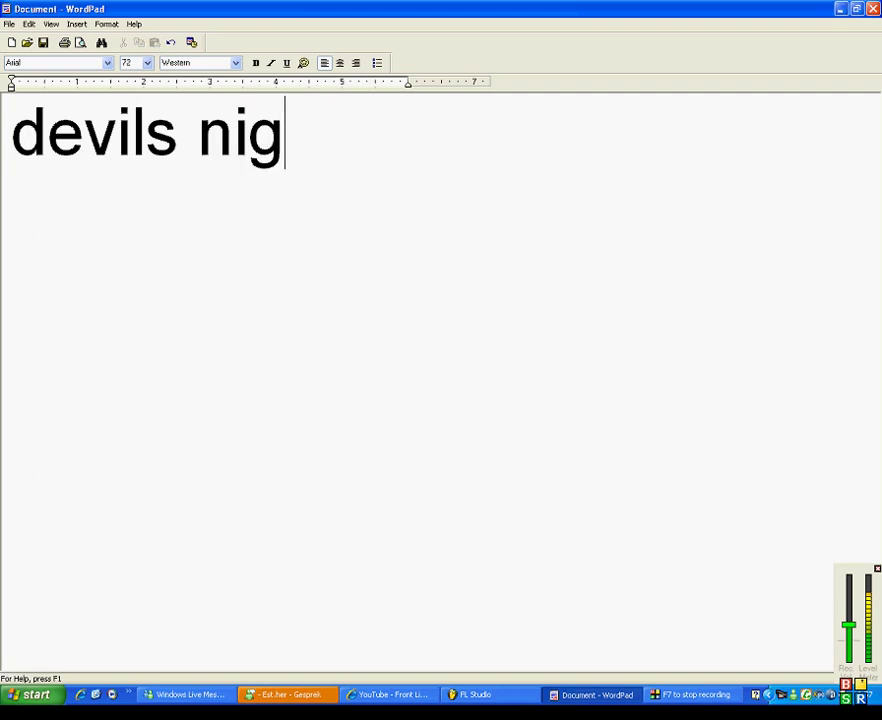
type("ght kc")
key("BackSpace")
type("ick")
Step: Delete the entire devils night kick caption
key("BackSpace")
key("BackSpace")
key("BackSpace")
key("BackSpace")
key("BackSpace")
key("BackSpace")
key("BackSpace")
key("BackSpace")
key("BackSpace")
key("BackSpace")
key("BackSpace")
key("BackSpace")
key("BackSpace")
key("BackSpace")
key("BackSpace")
key("BackSpace")
key("BackSpace")
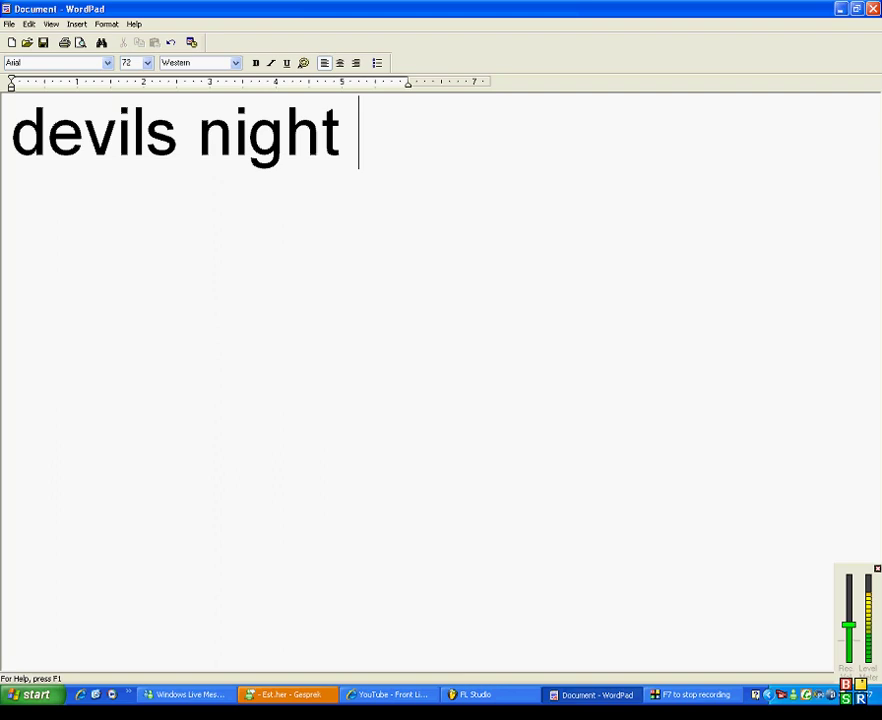
Step: Write the start of a closing caption reading "this was my kick show,, if"
type("this ")
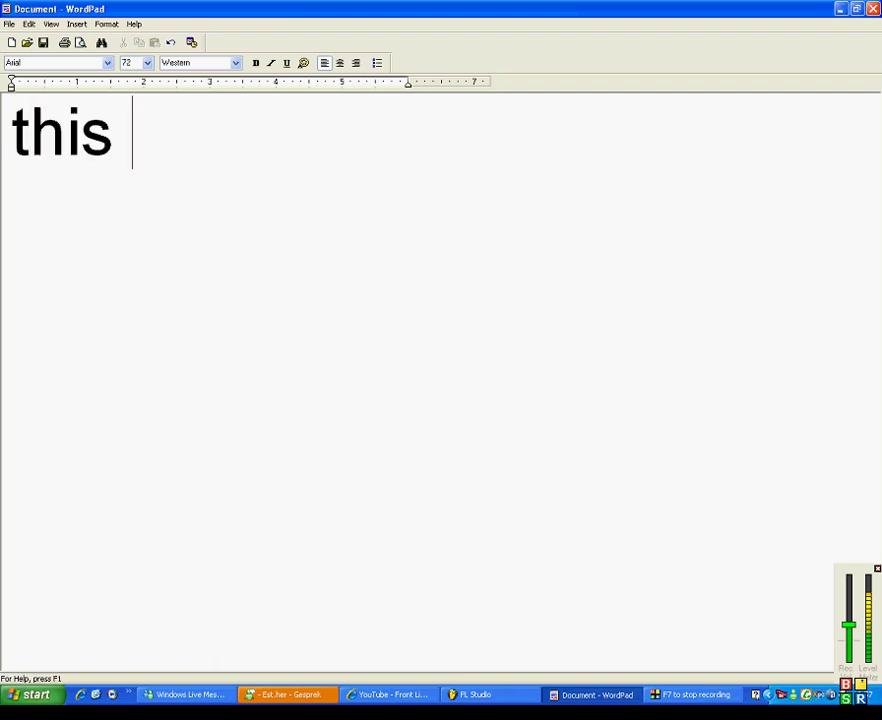
type("was m")
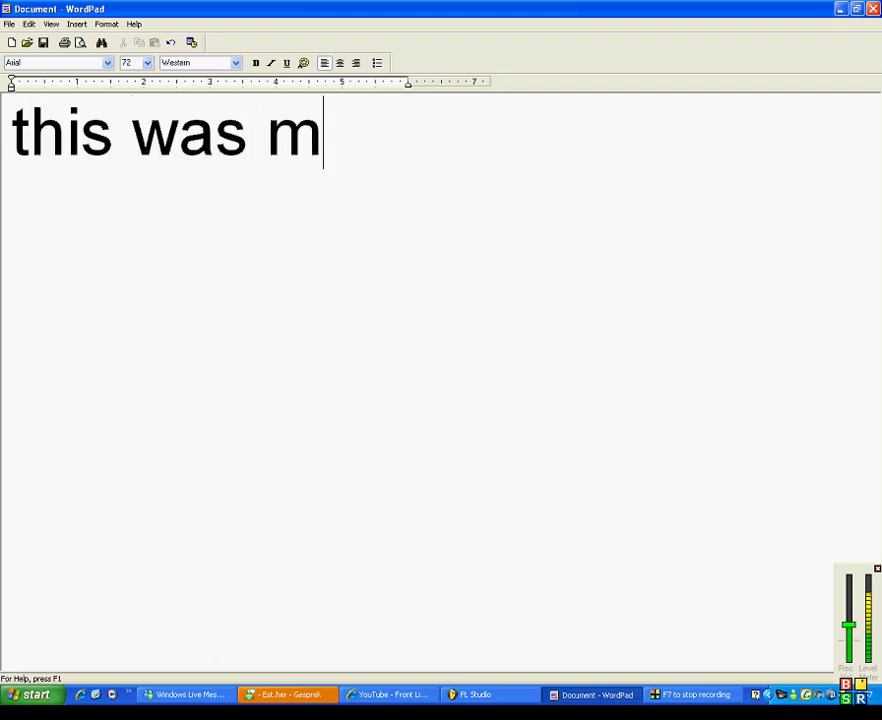
type("y kicks")
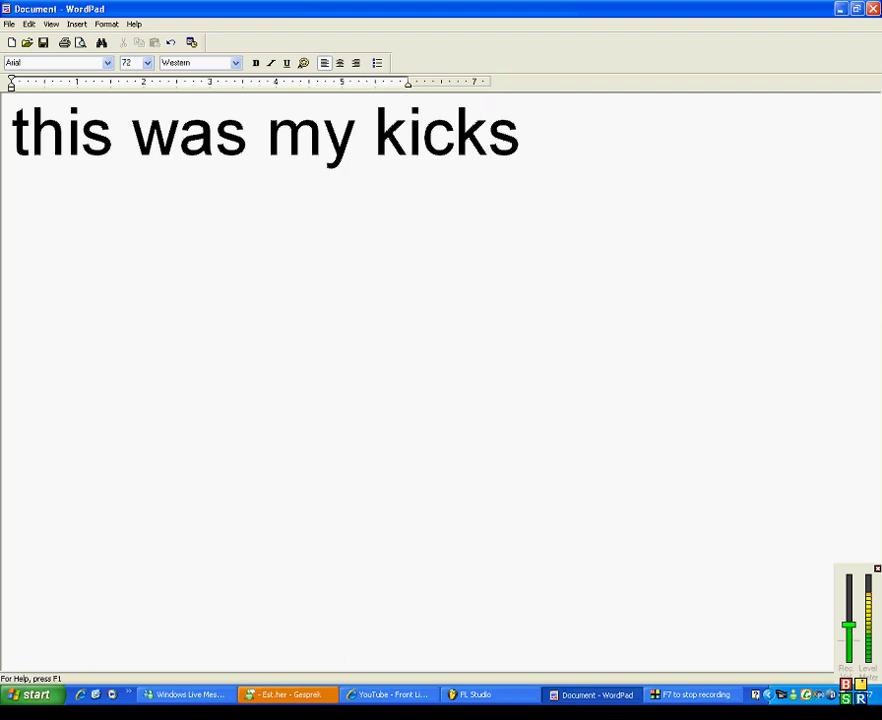
key("BackSpace")
key("BackSpace")
type("show,, if")
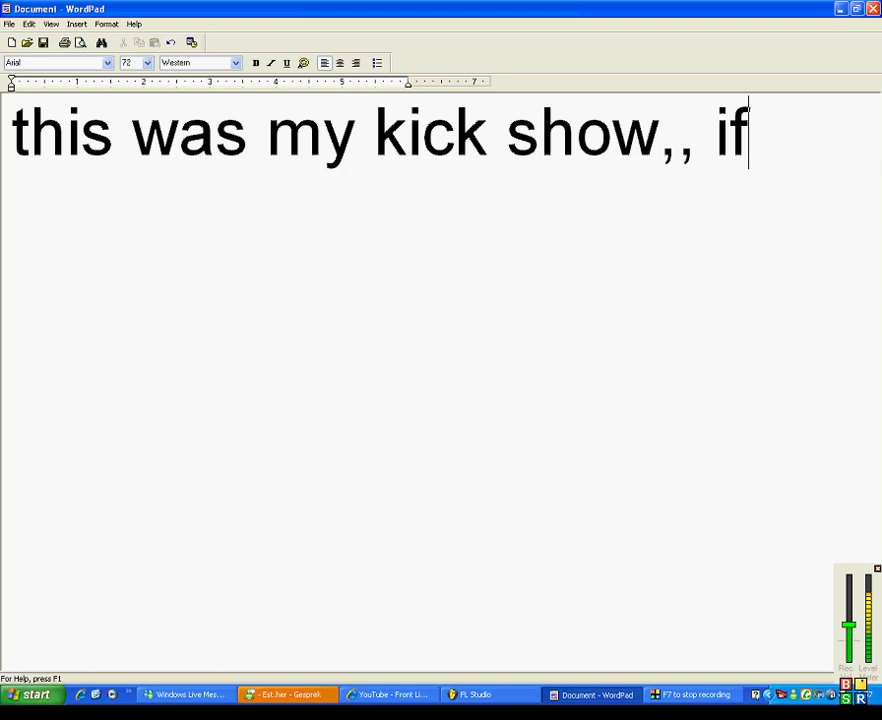
Step: Continue the closing caption with "you wanna have some good kicks for fl 8 or fl 7"
type(" you wanna have some good kci")
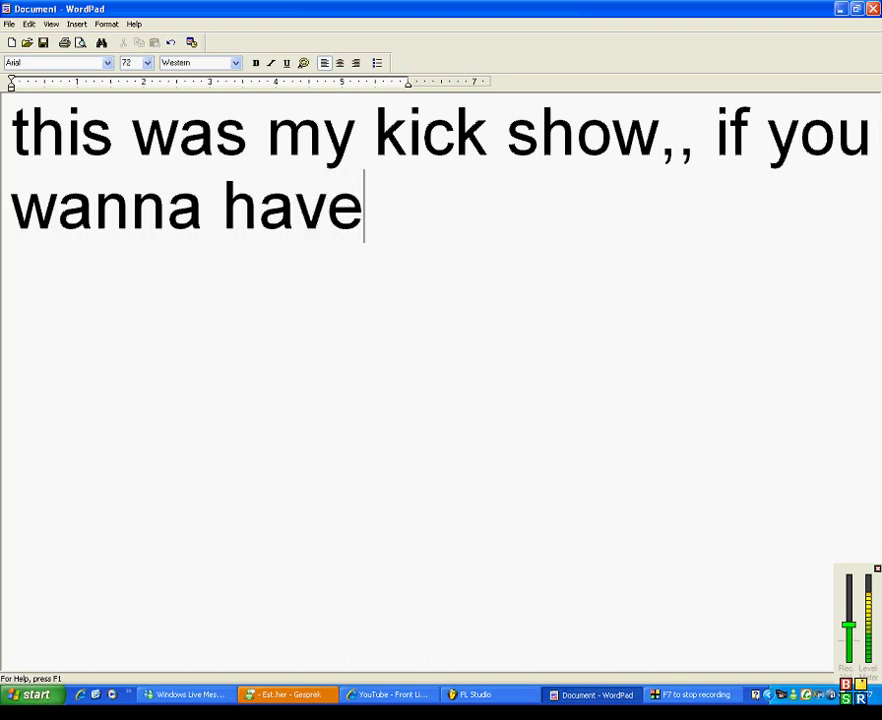
key("BackSpace")
key("BackSpace")
type("icks for fl")
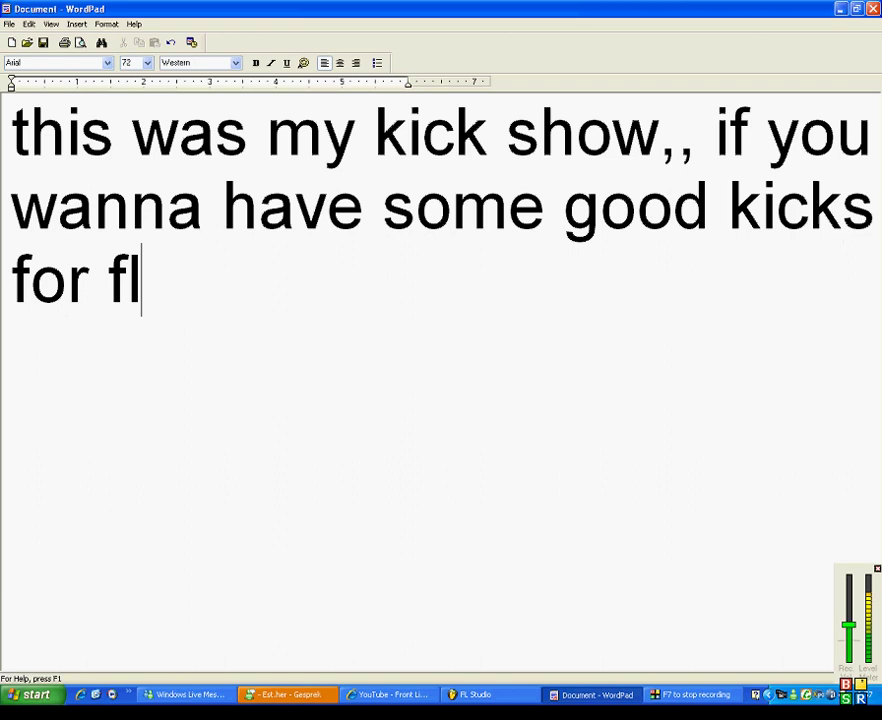
type(" 8 or fl ")
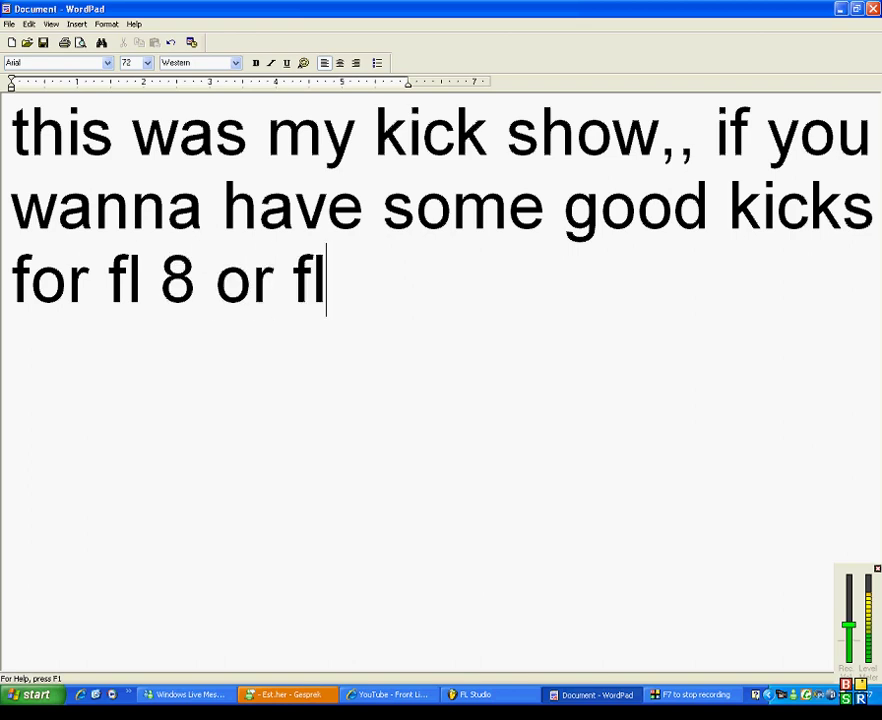
type("7 ")
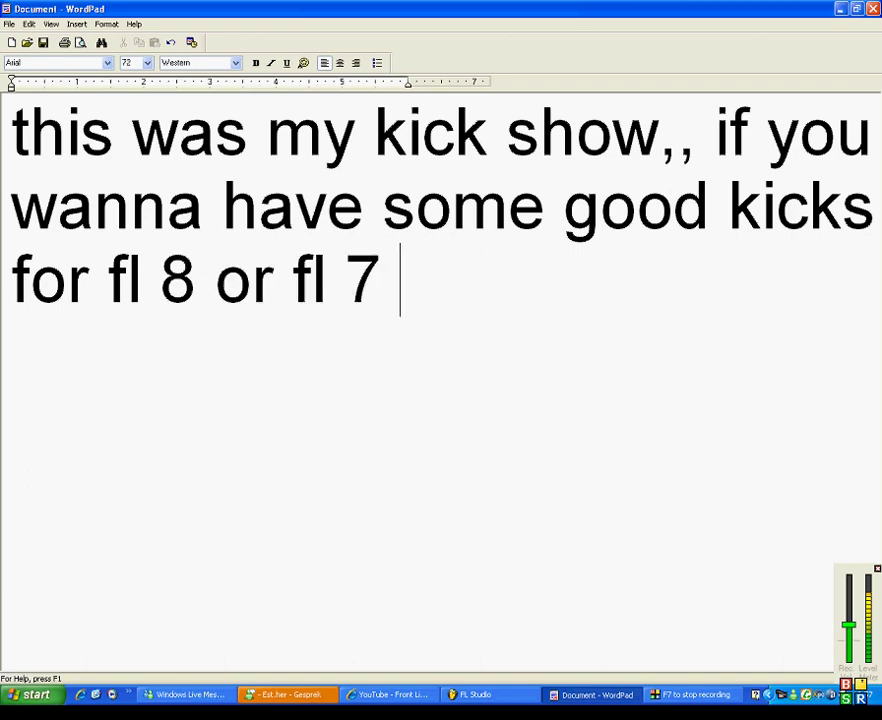
Step: Continue the closing caption with "you can send me an private pm in youtube!!!!!"
type("you can se")
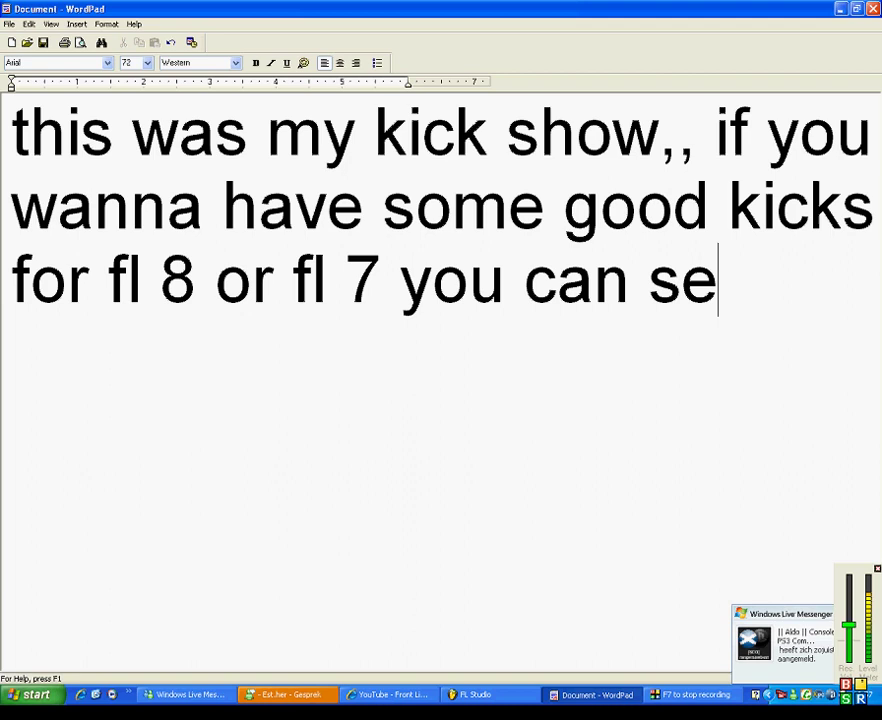
type("nd me an p")
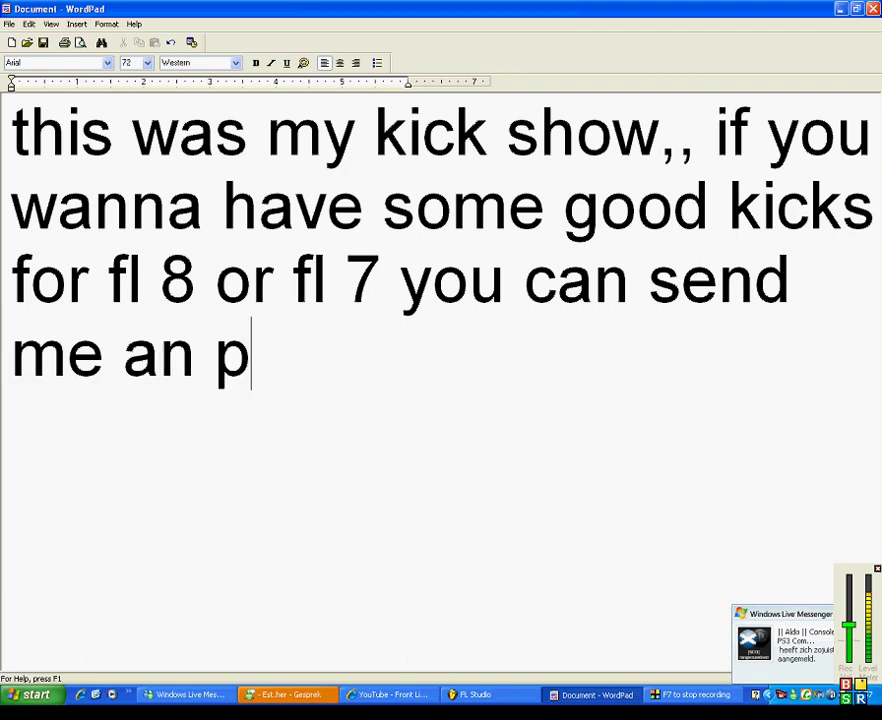
type("rivate pm ")
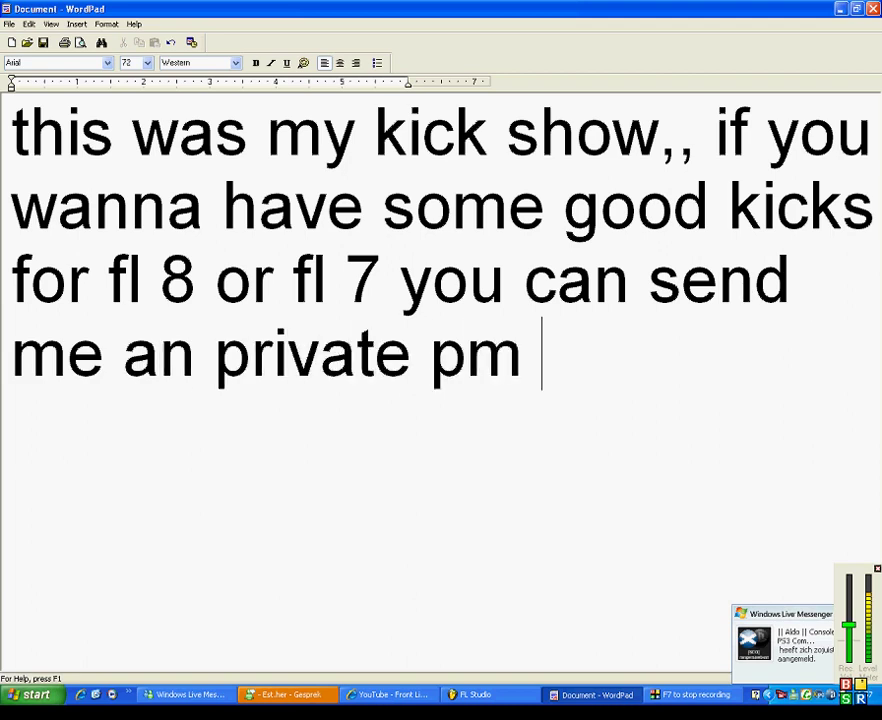
type("in y")
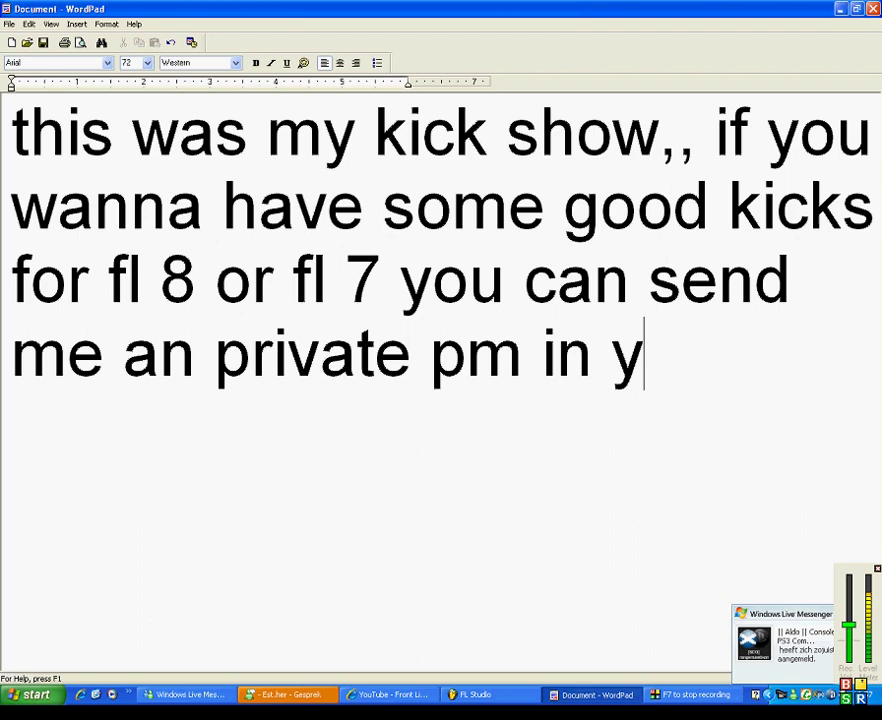
type("outube!!!!!")
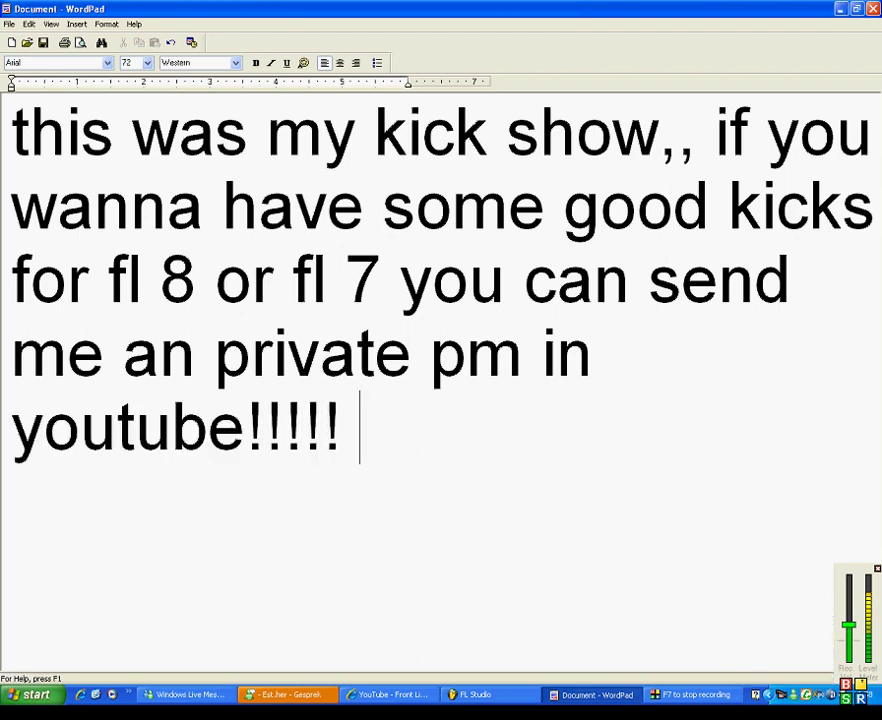
Step: Finish the closing sentence with "good luck with your sound on FL STUDIO!"
type(" good ")
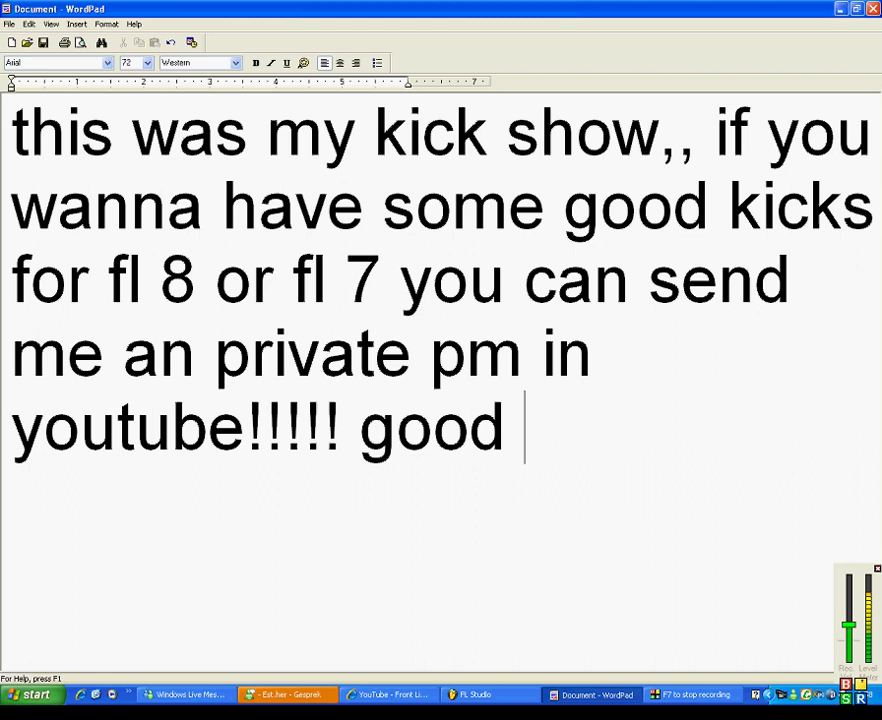
type("luck with you r")
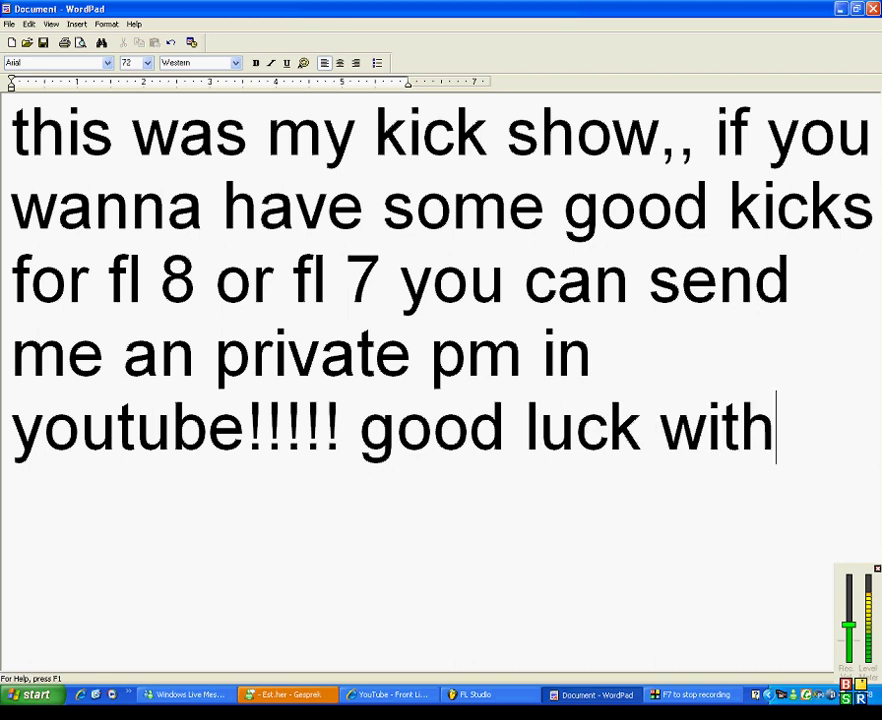
key("BackSpace")
key("BackSpace")
type("r soun")
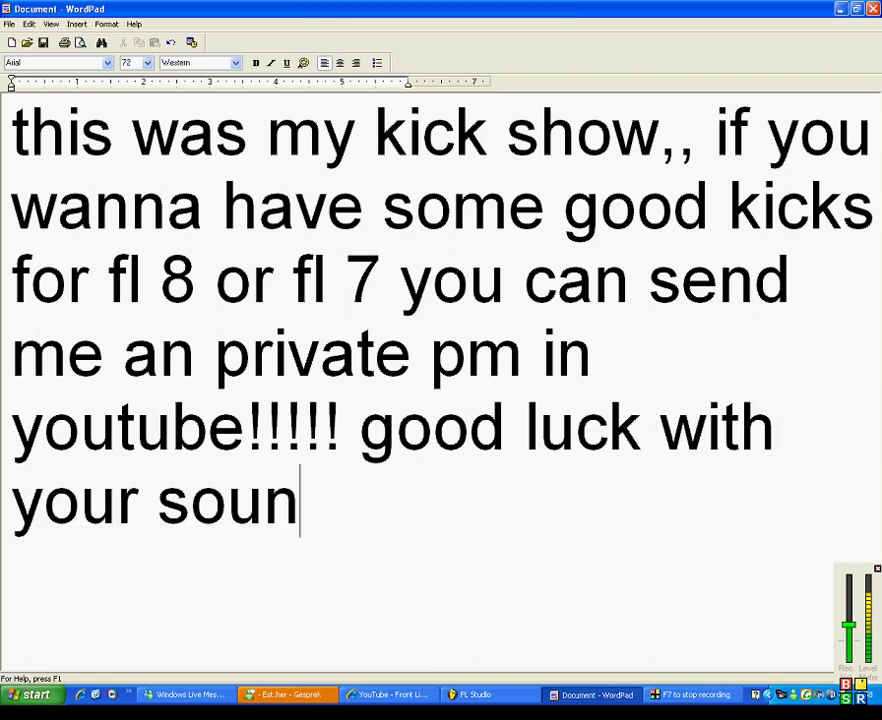
type("d on FL STUDIO!")
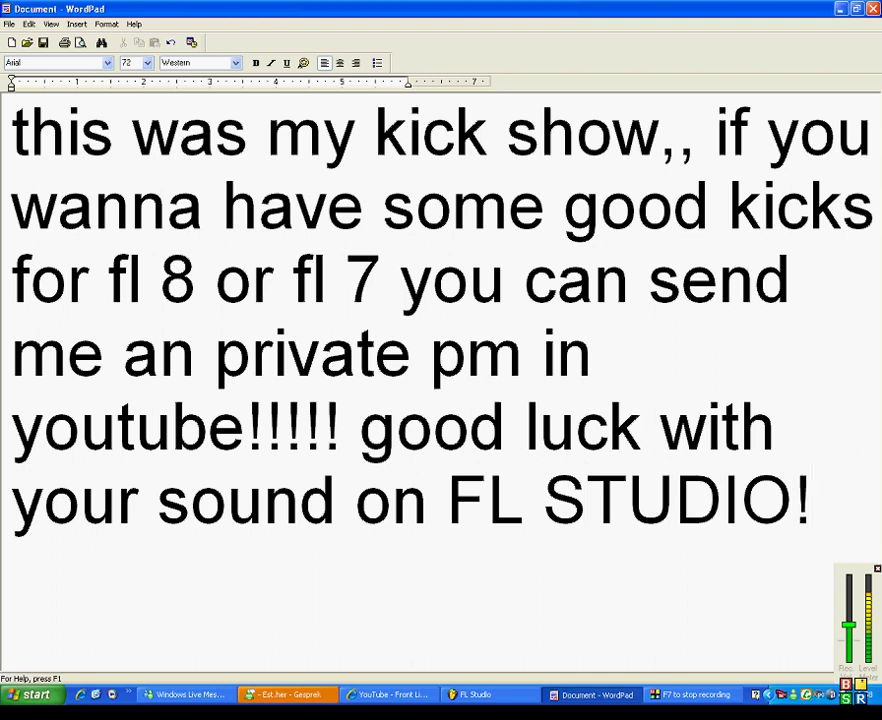
Step: Add a credit line a few lines below the message reading "Made by ;" followed by the author's username
key("Return")
key("Return")
type("M")
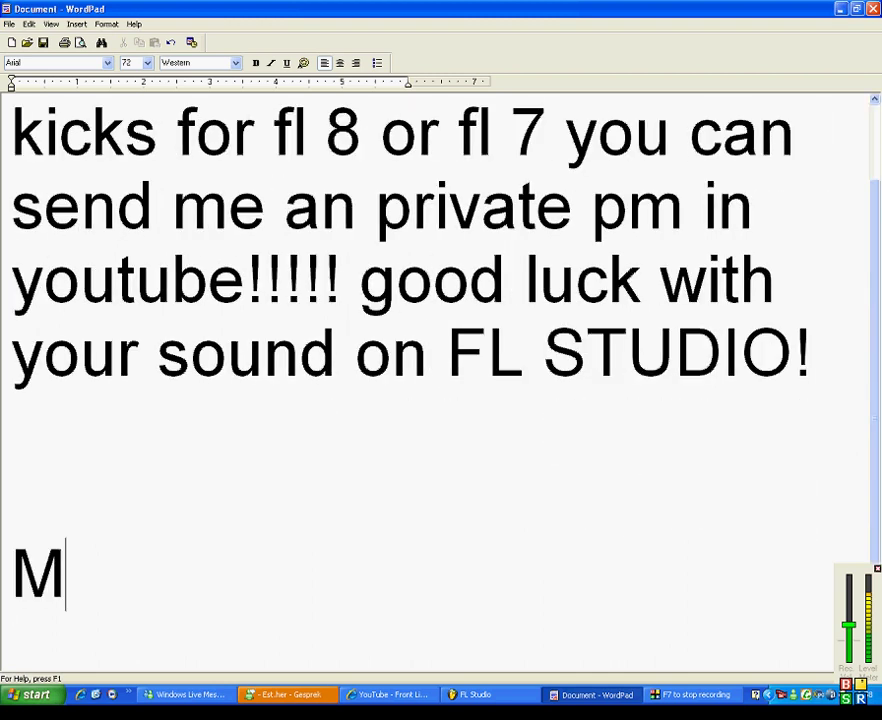
type("ade by l")
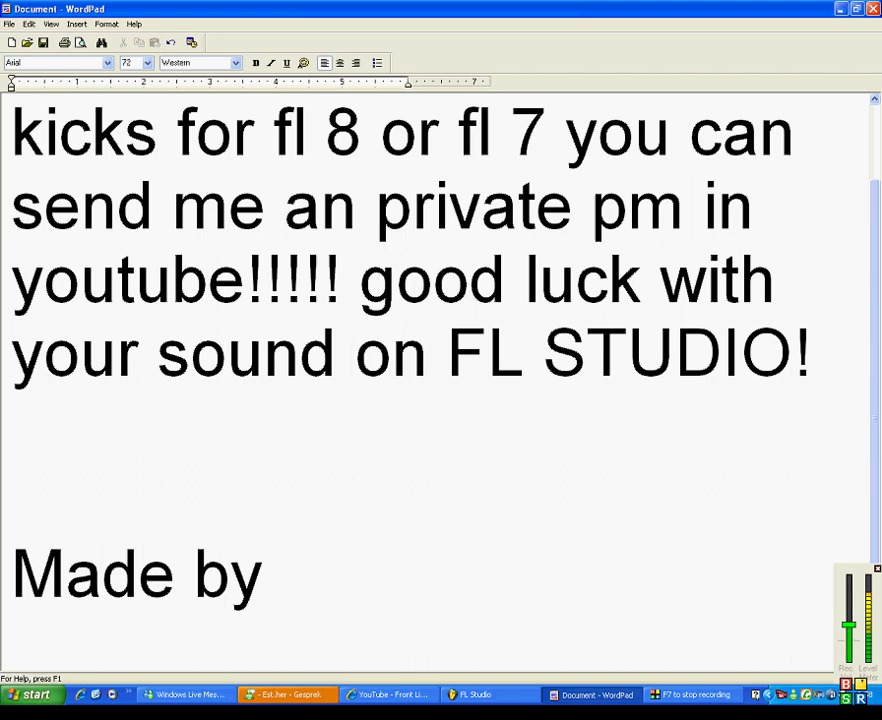
key("BackSpace")
type("; mel")
key("BackSpace")
key("BackSpace")
key("BackSpace")
type("Melvinw10")
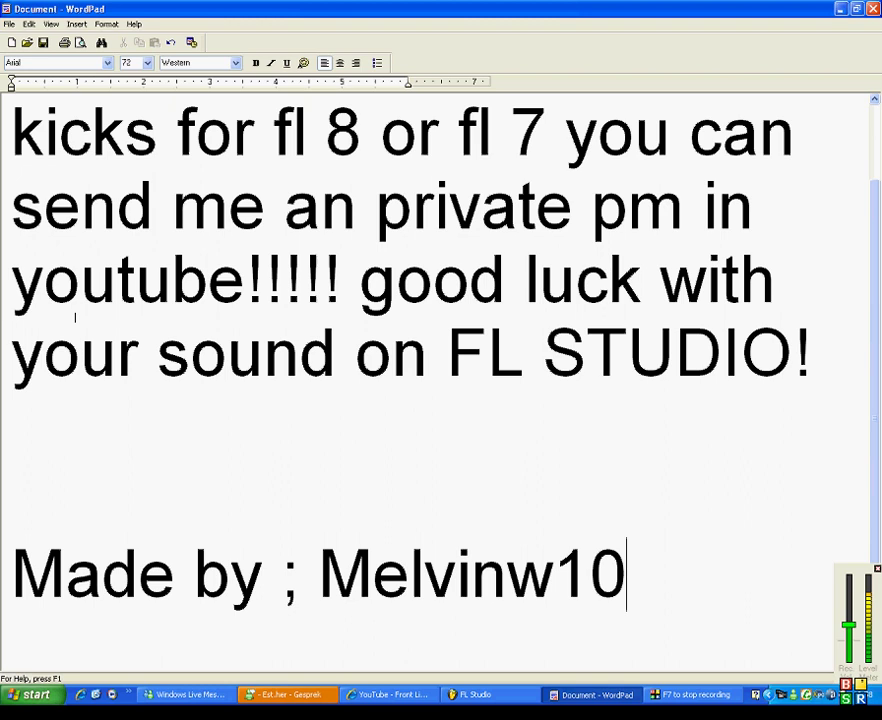
double_click(490, 575)
left_click(524, 475)
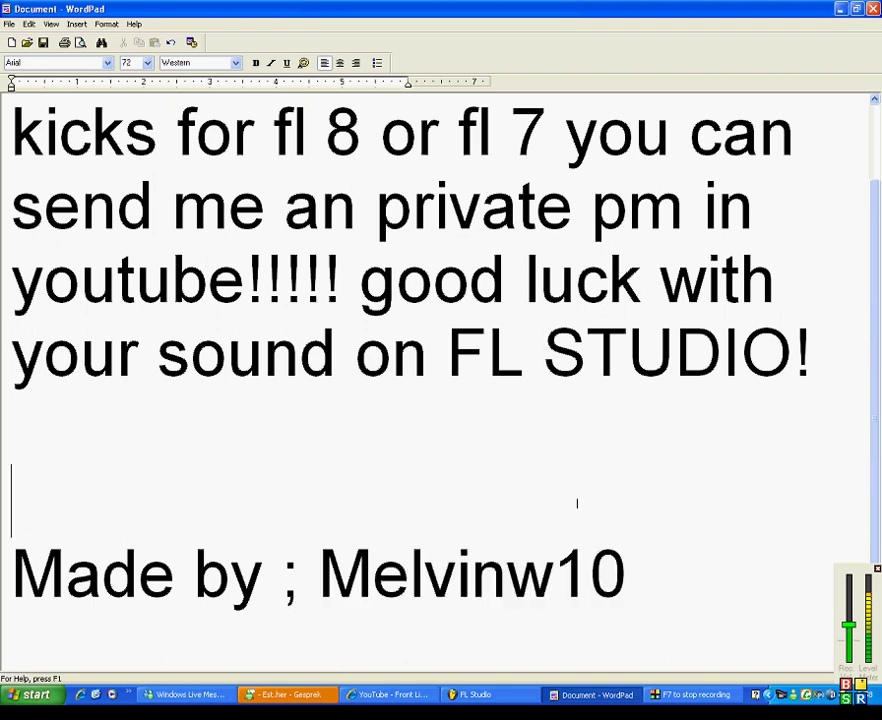